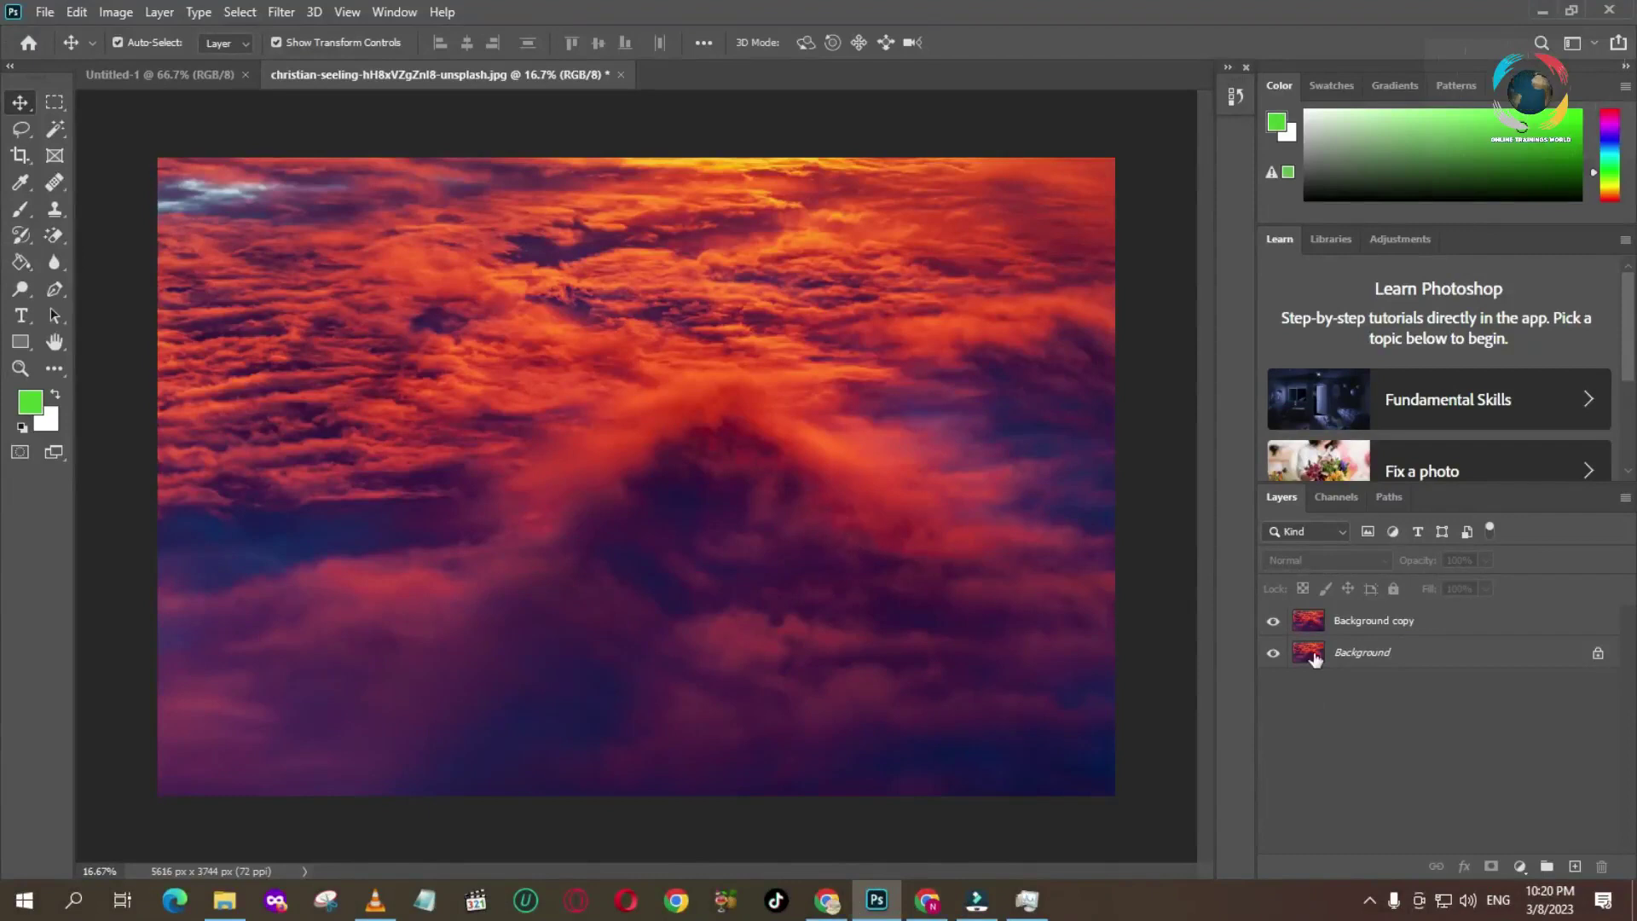
Delete the Background copy layer from the sunset clouds document.
left_click(1373, 621)
key("Delete")
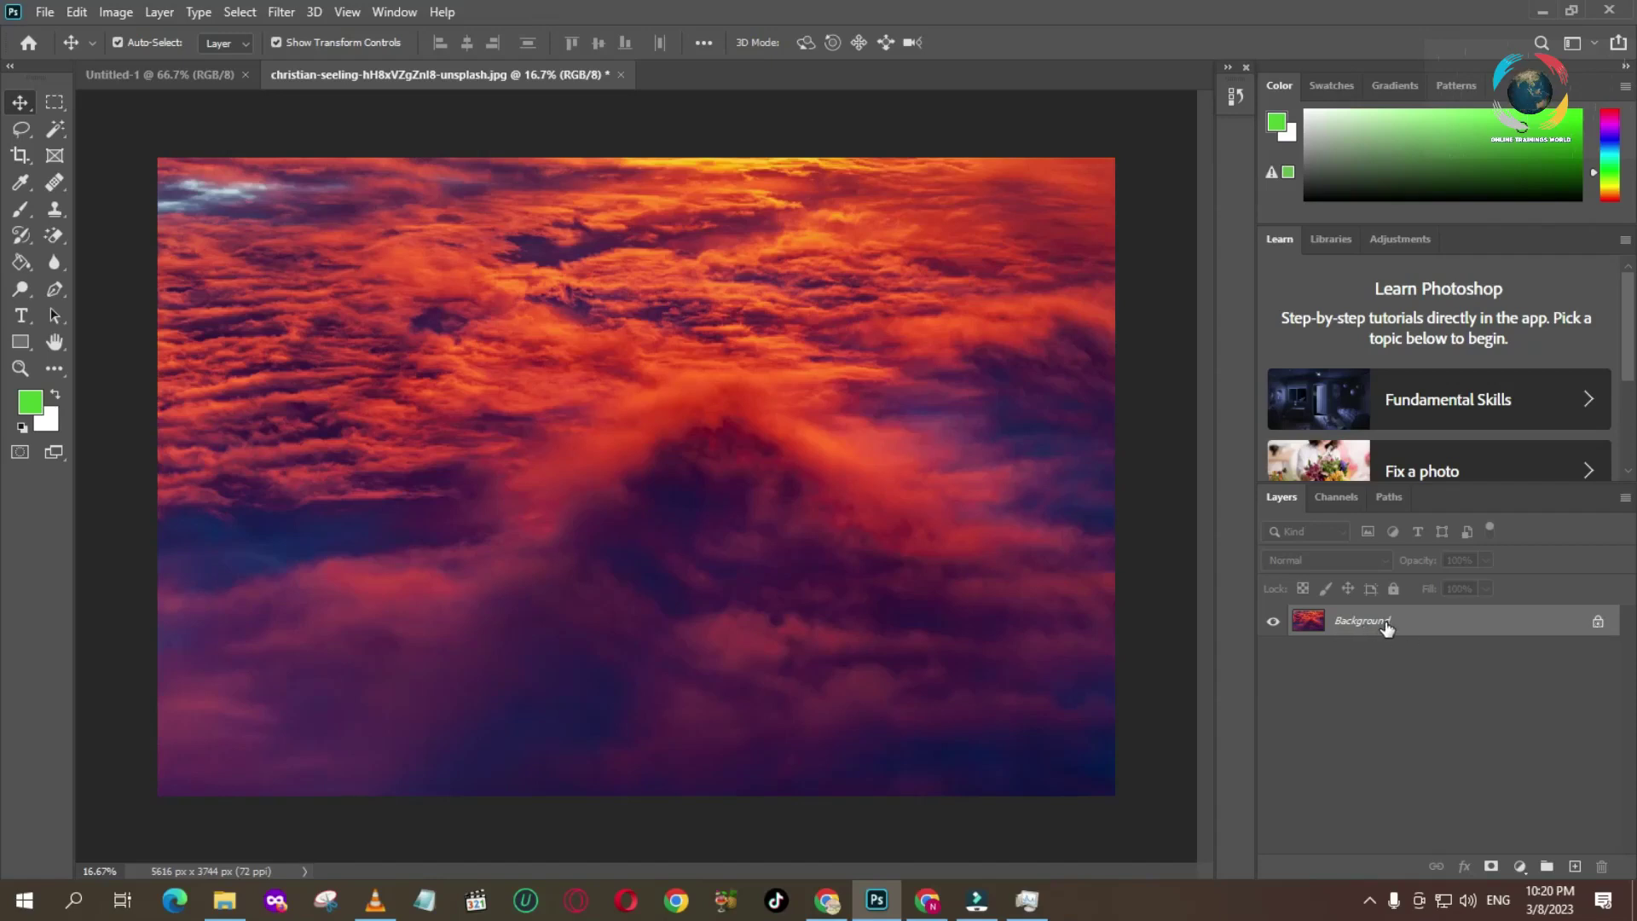
left_click(1375, 620)
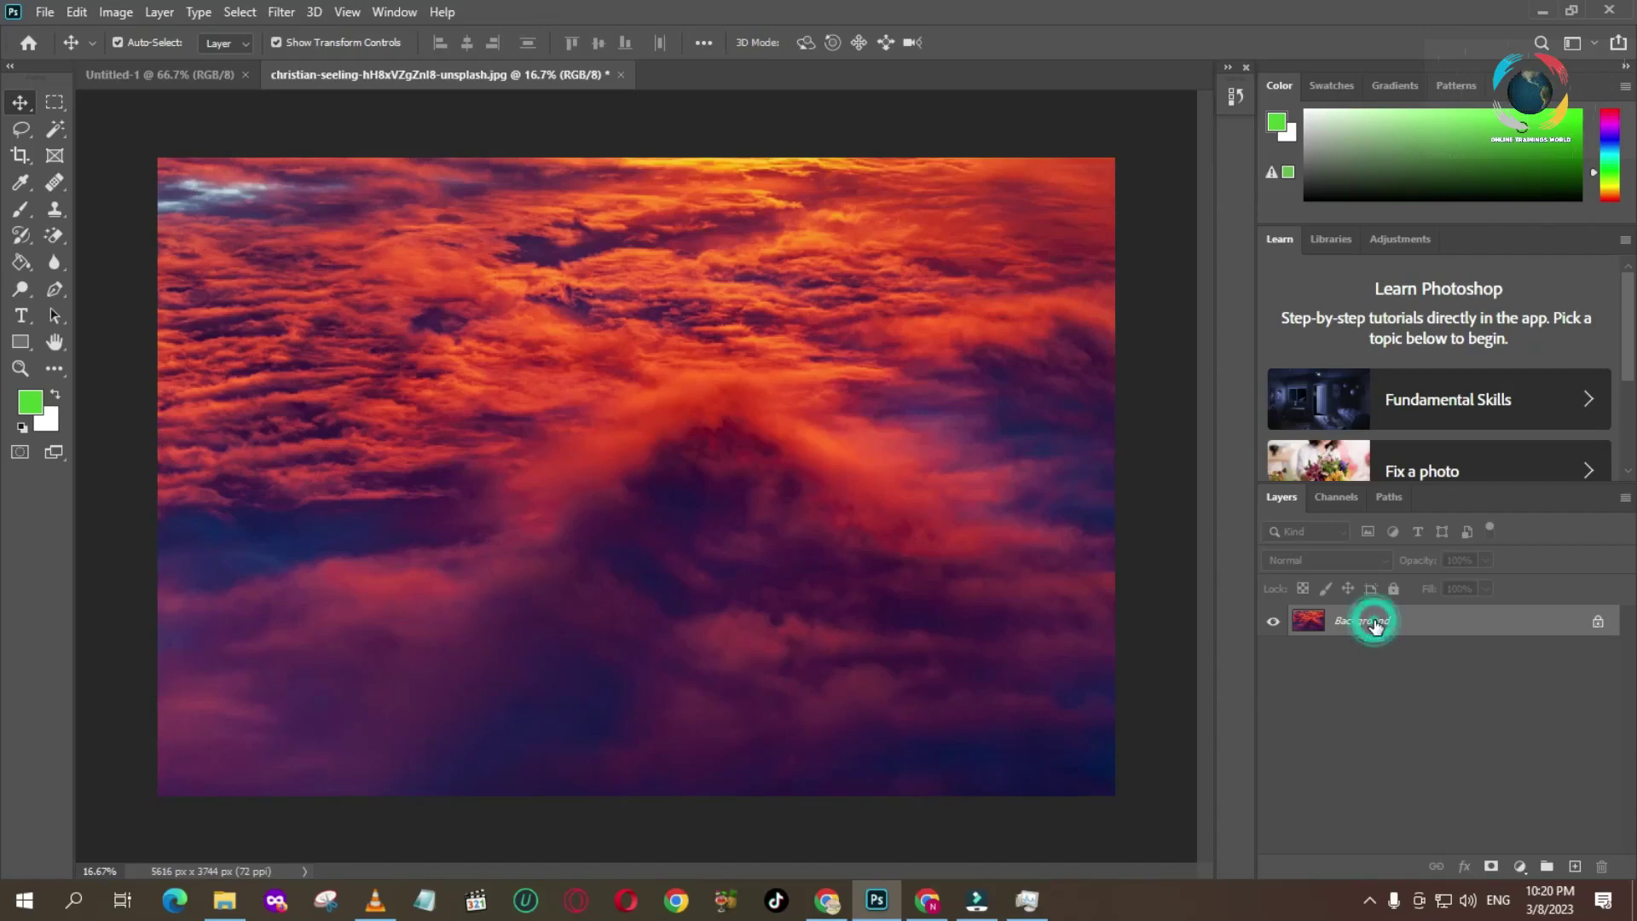
left_click(1394, 678)
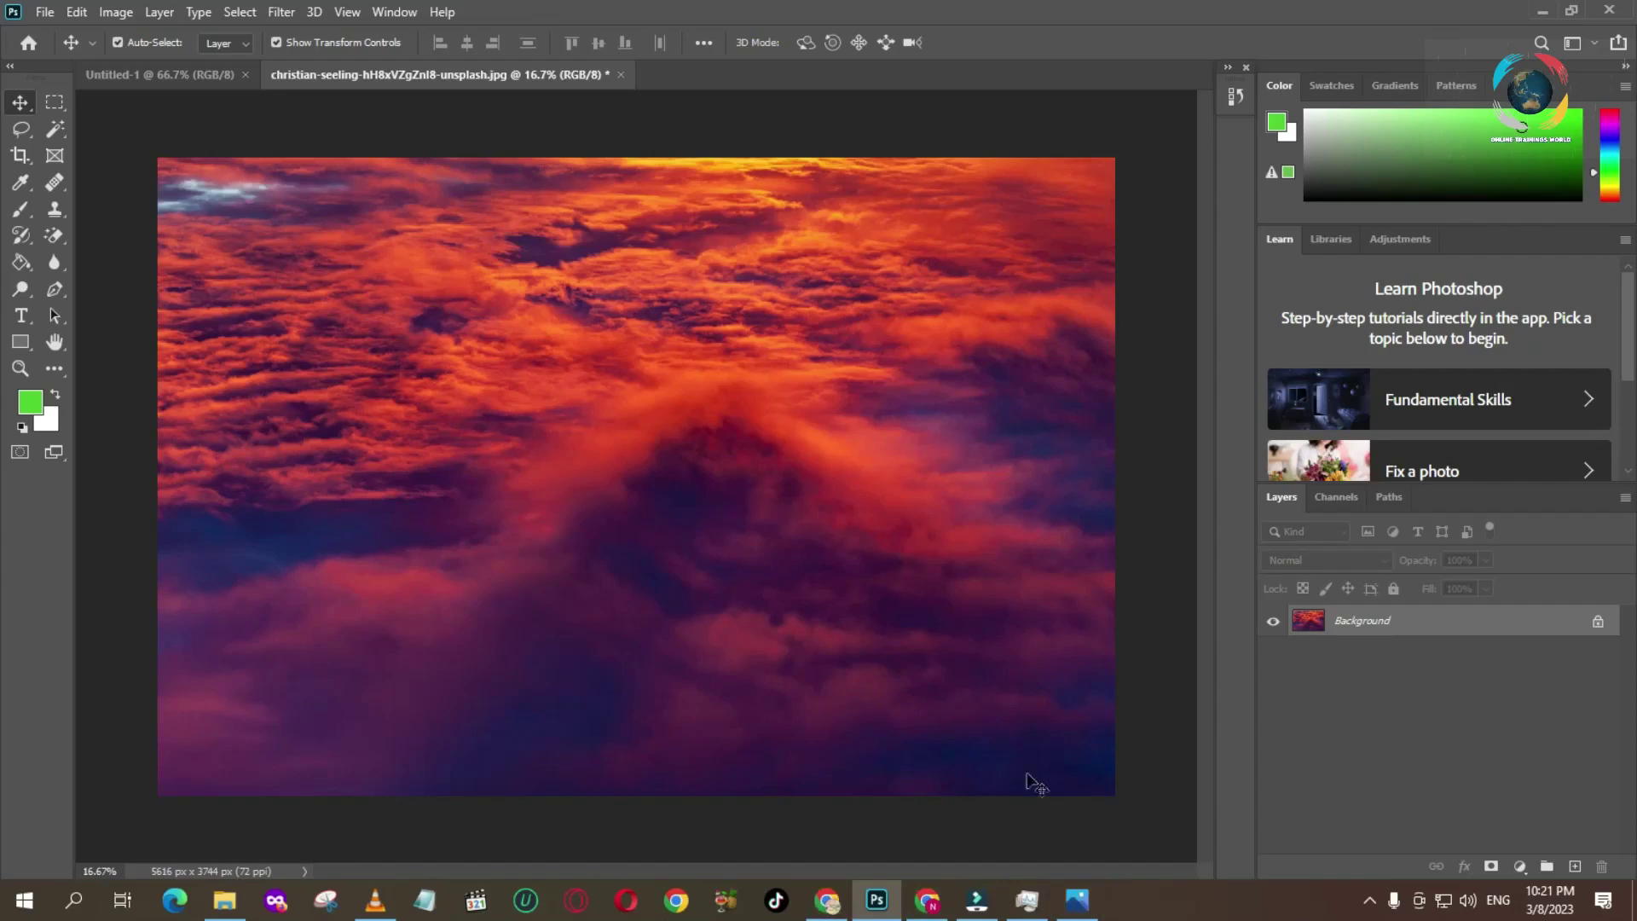
left_click(1077, 900)
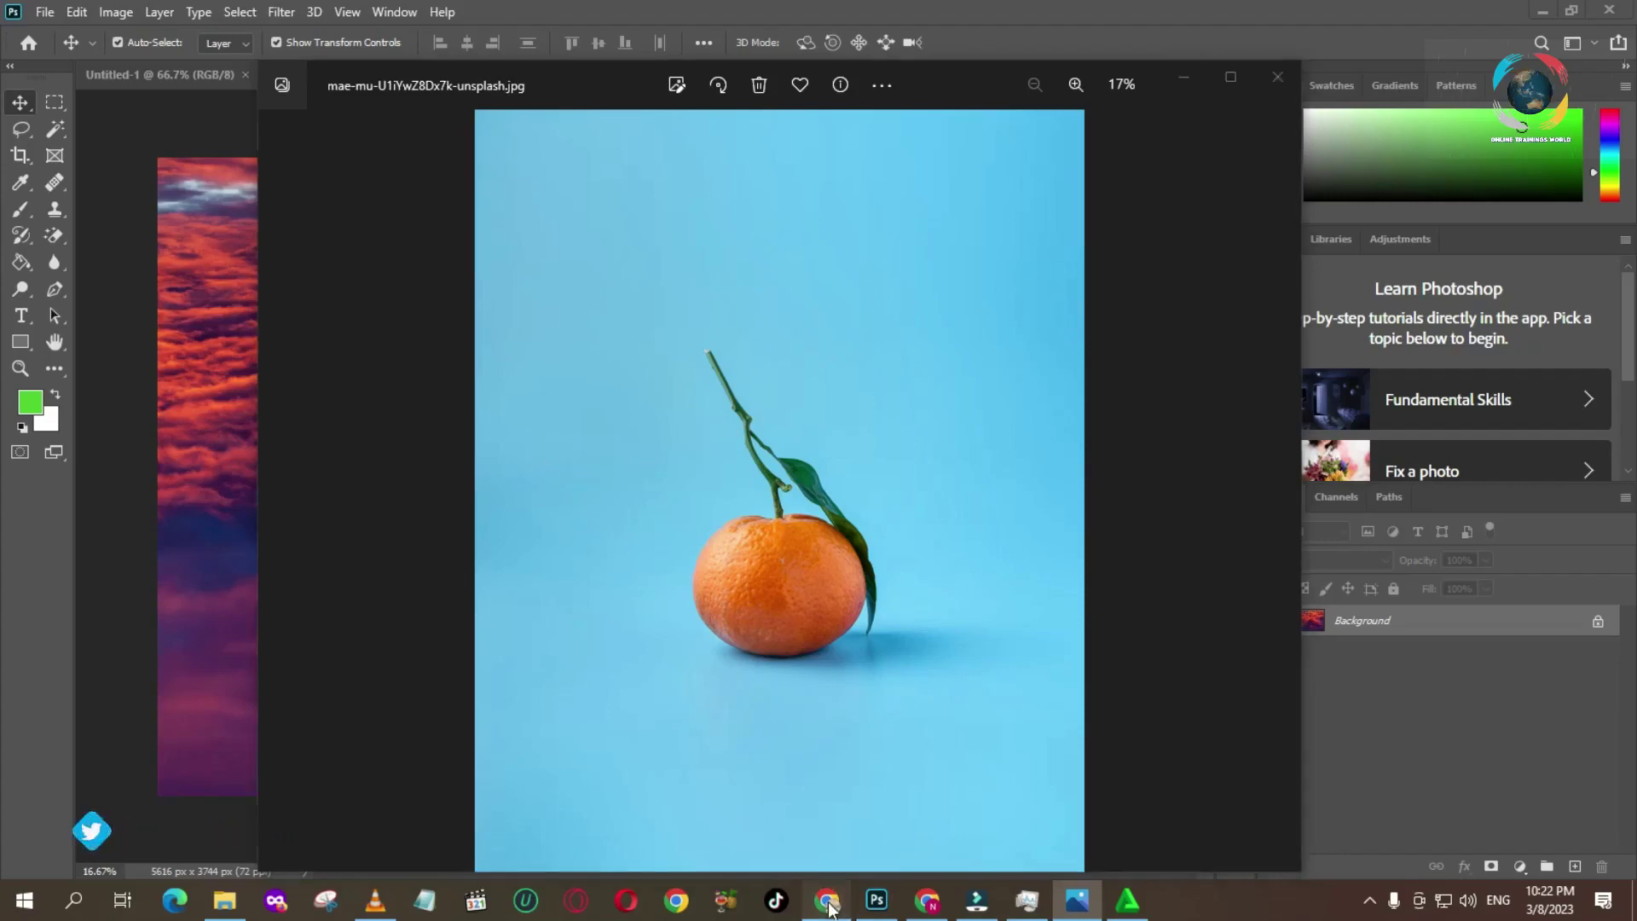
left_click(826, 900)
left_click_drag(512, 295, 713, 420)
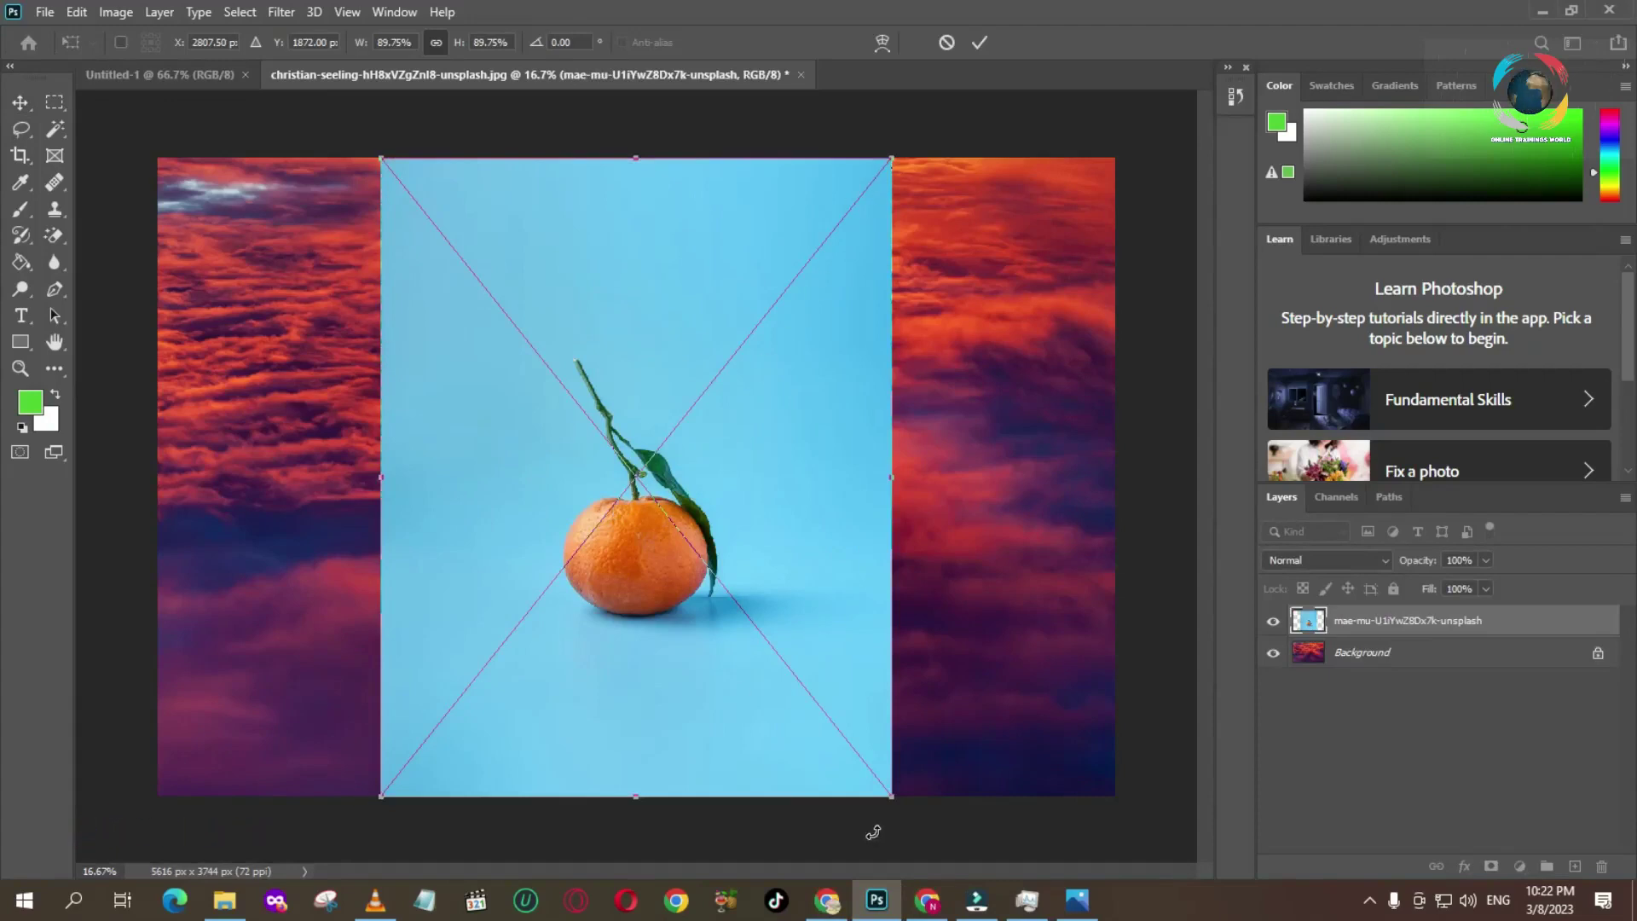
left_click(947, 42)
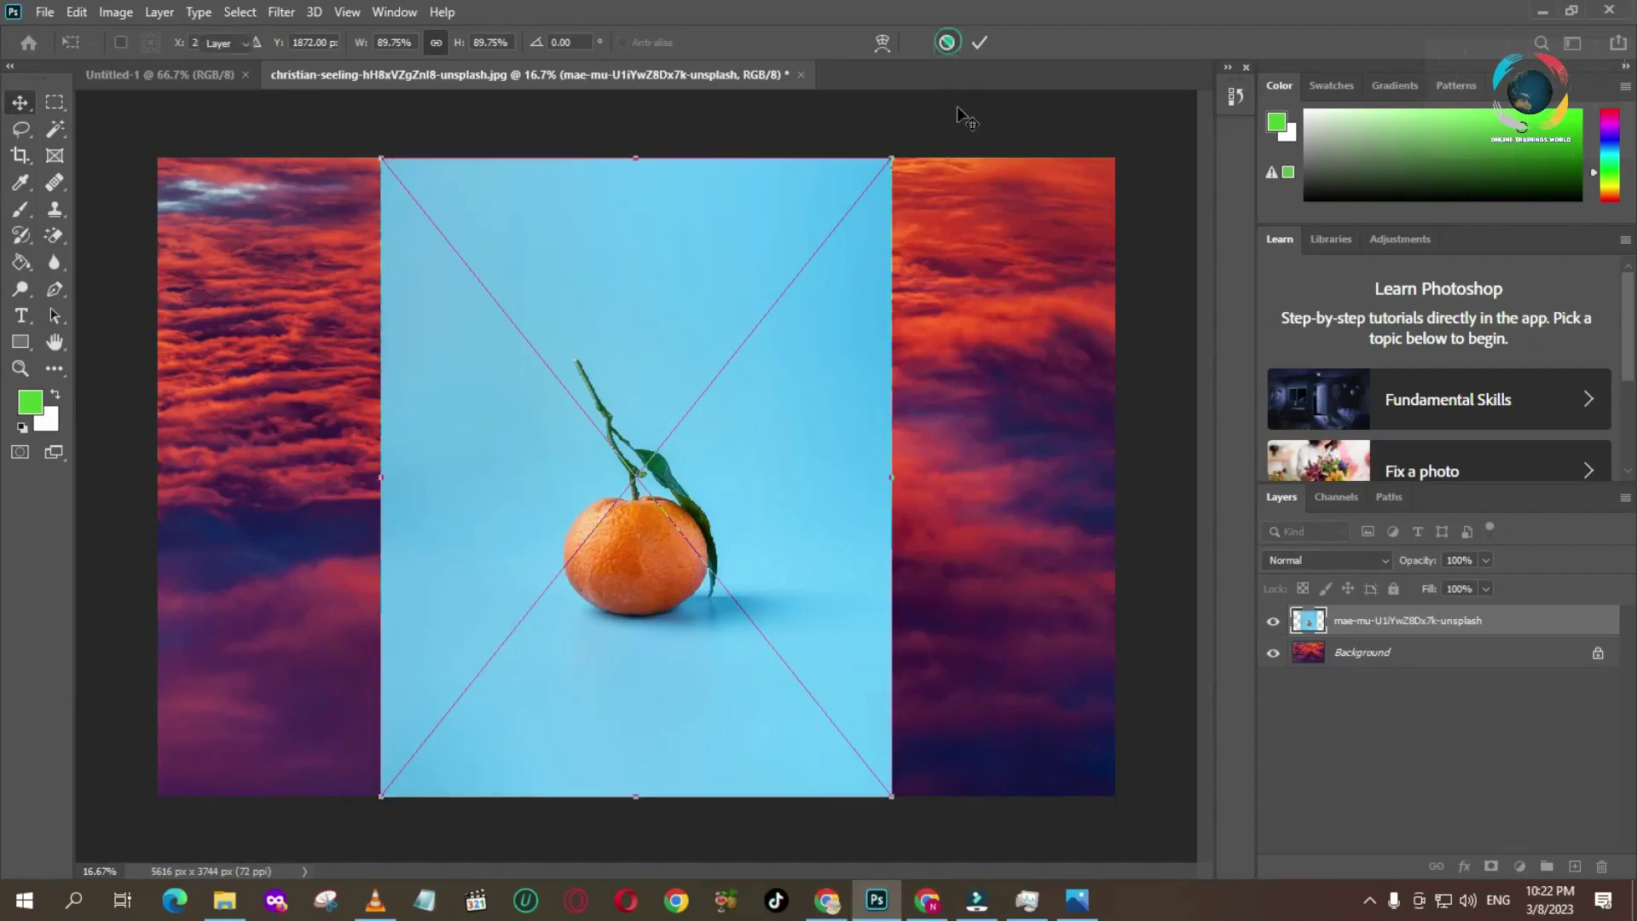
Open the mae-mu orange photo as a separate document and copy its full image over the sunset clouds as a new layer.
left_click(827, 899)
left_click_drag(510, 298, 807, 92)
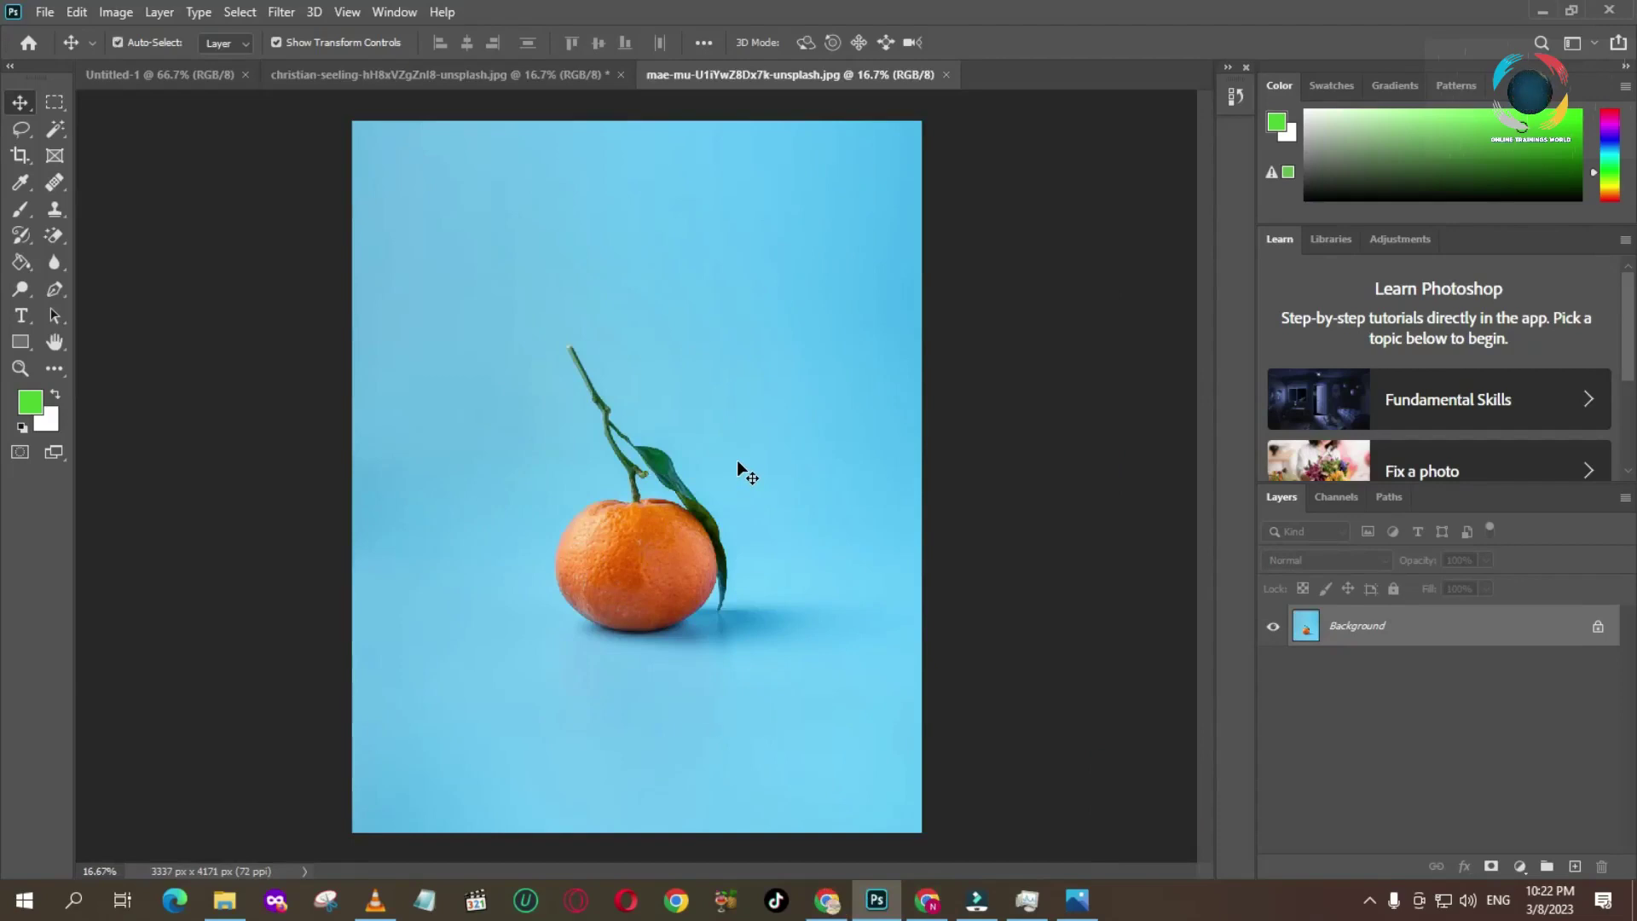
key("ctrl+a")
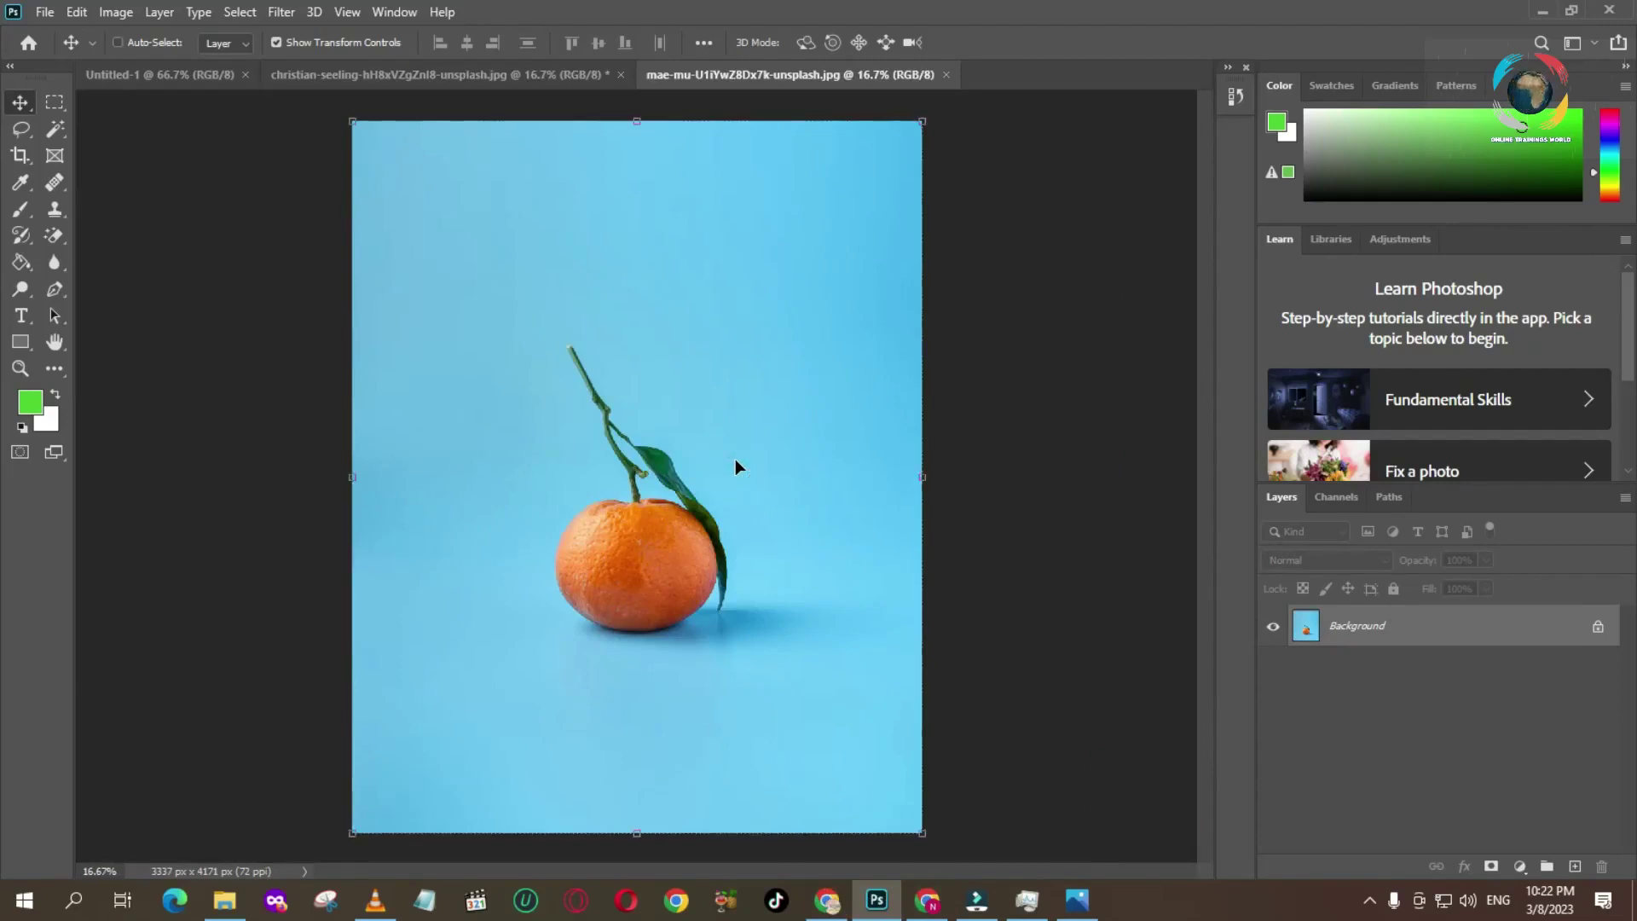
left_click_drag(680, 375, 714, 513)
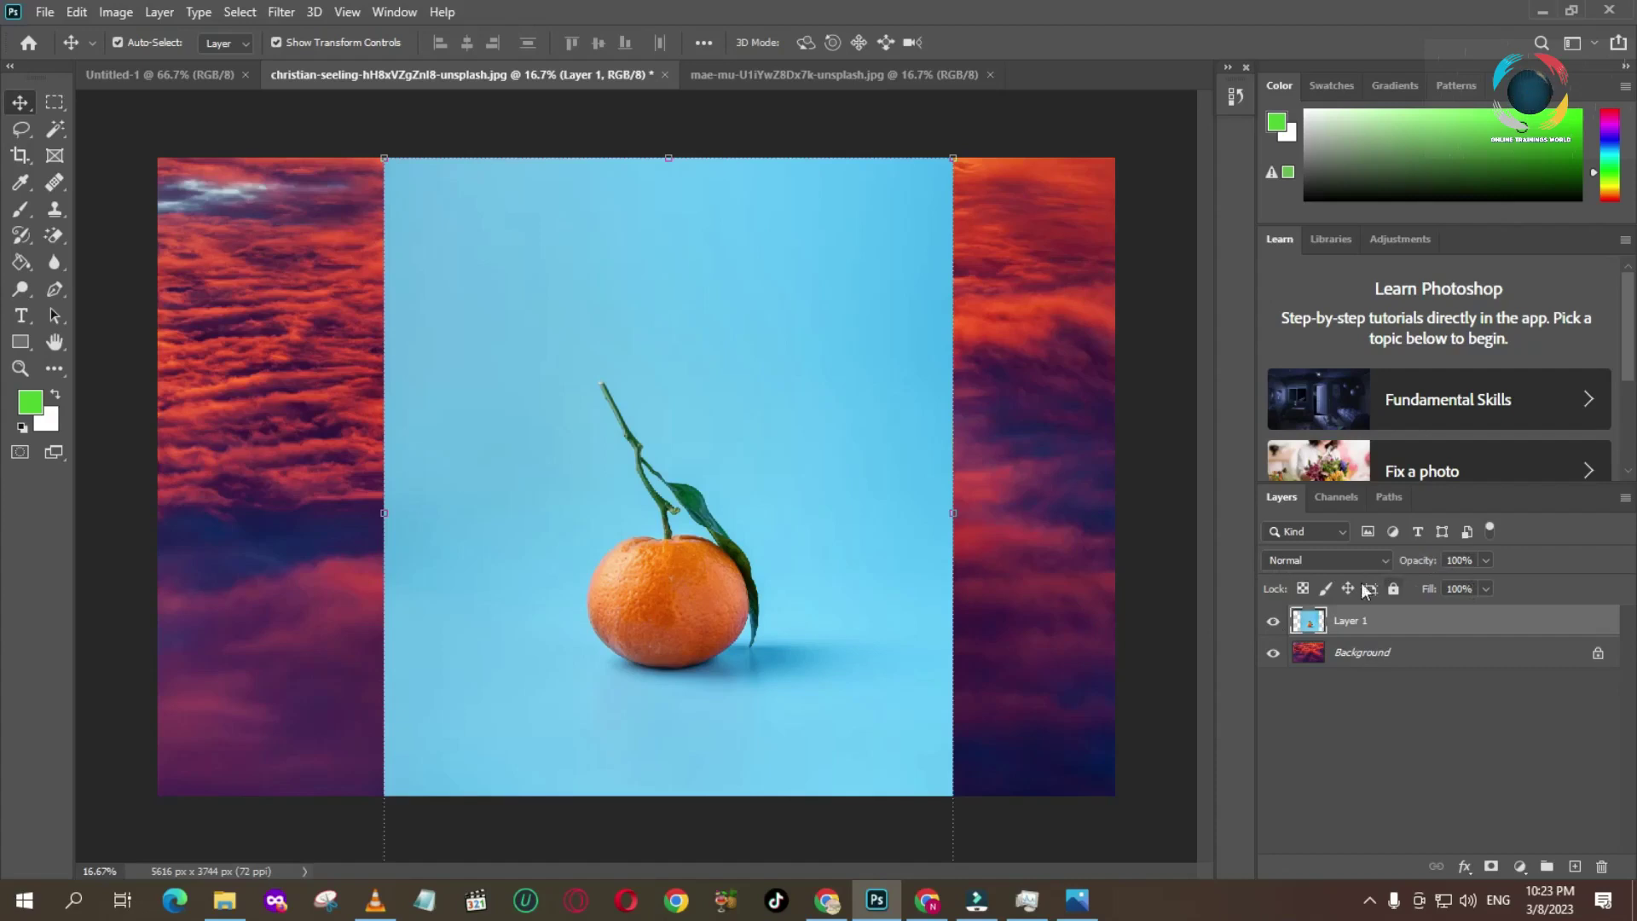
left_click(1342, 561)
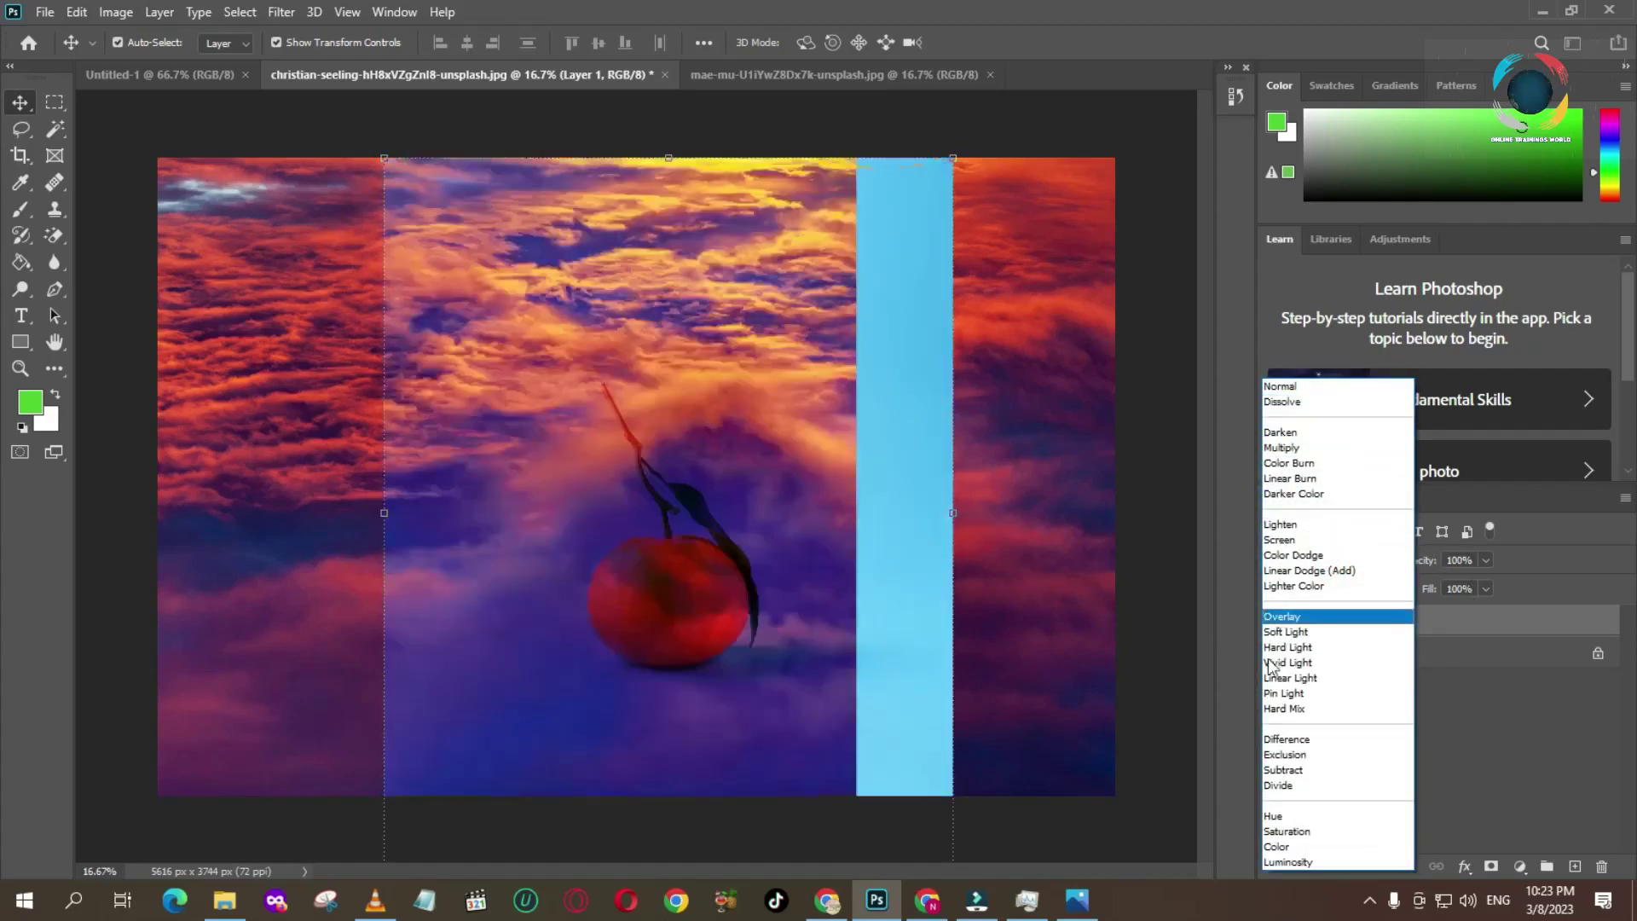
left_click(1573, 778)
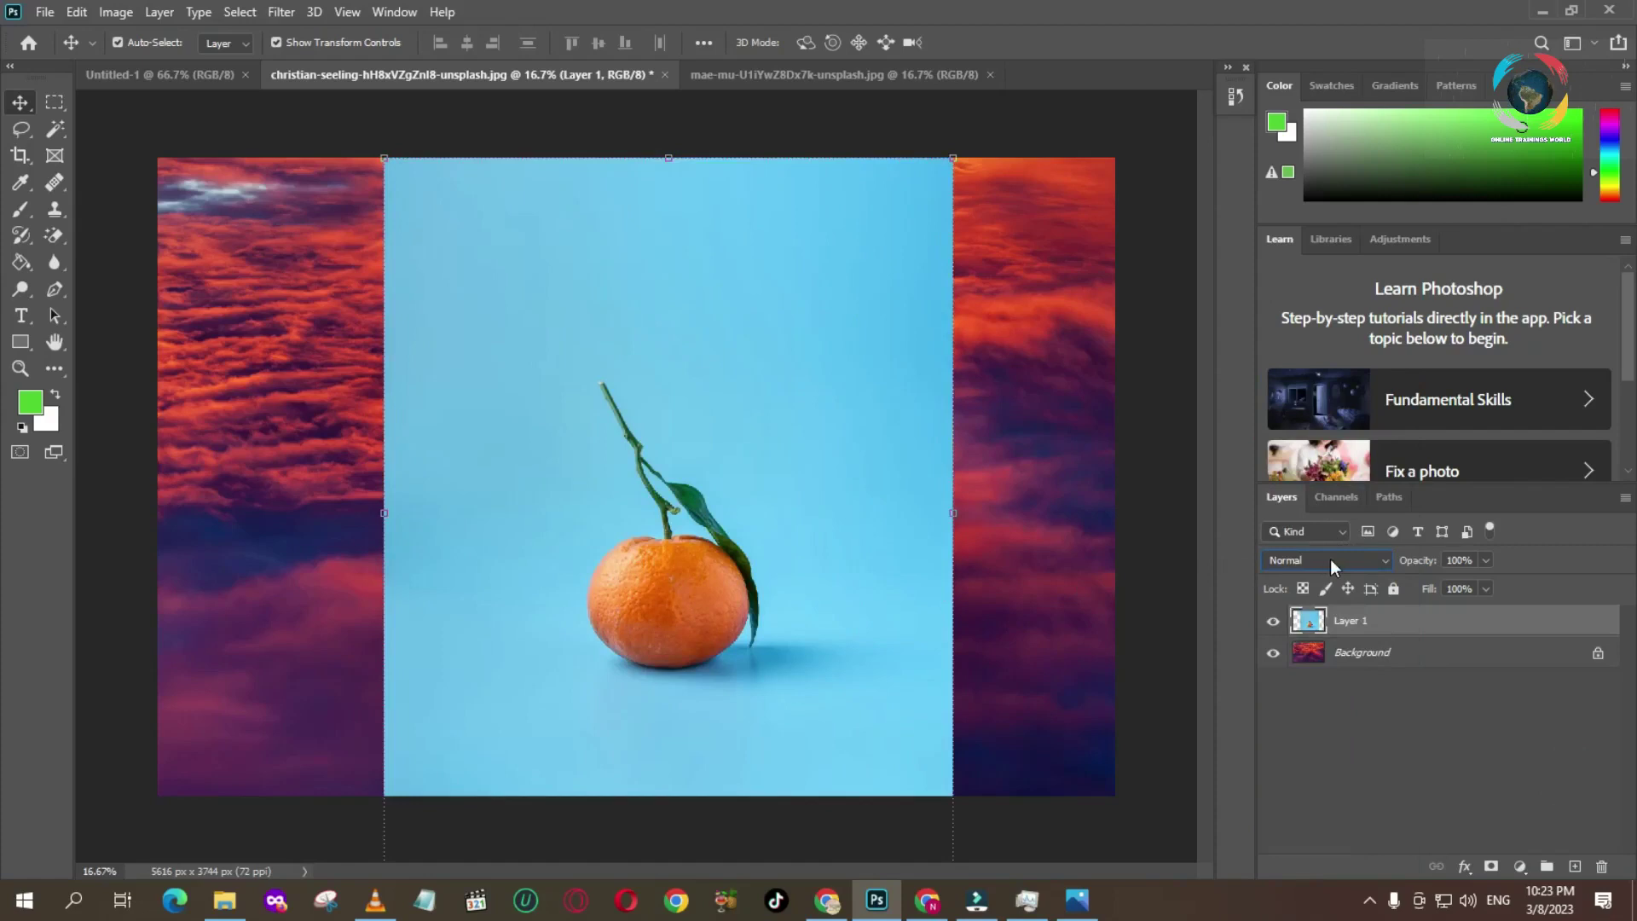
left_click(1293, 561)
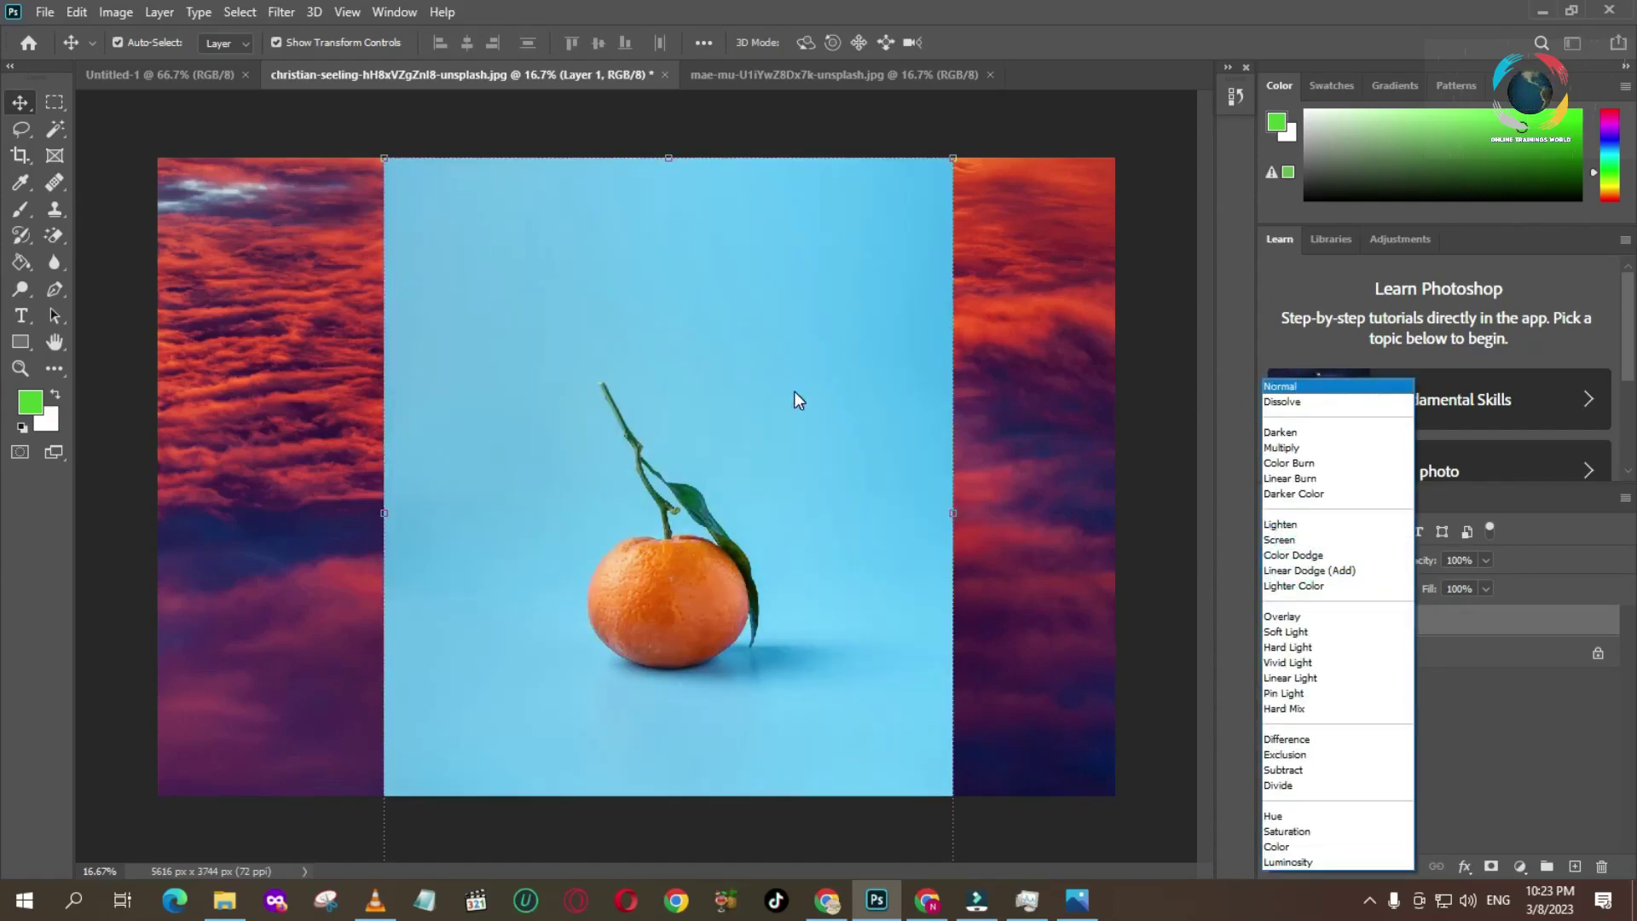
left_click(1087, 474)
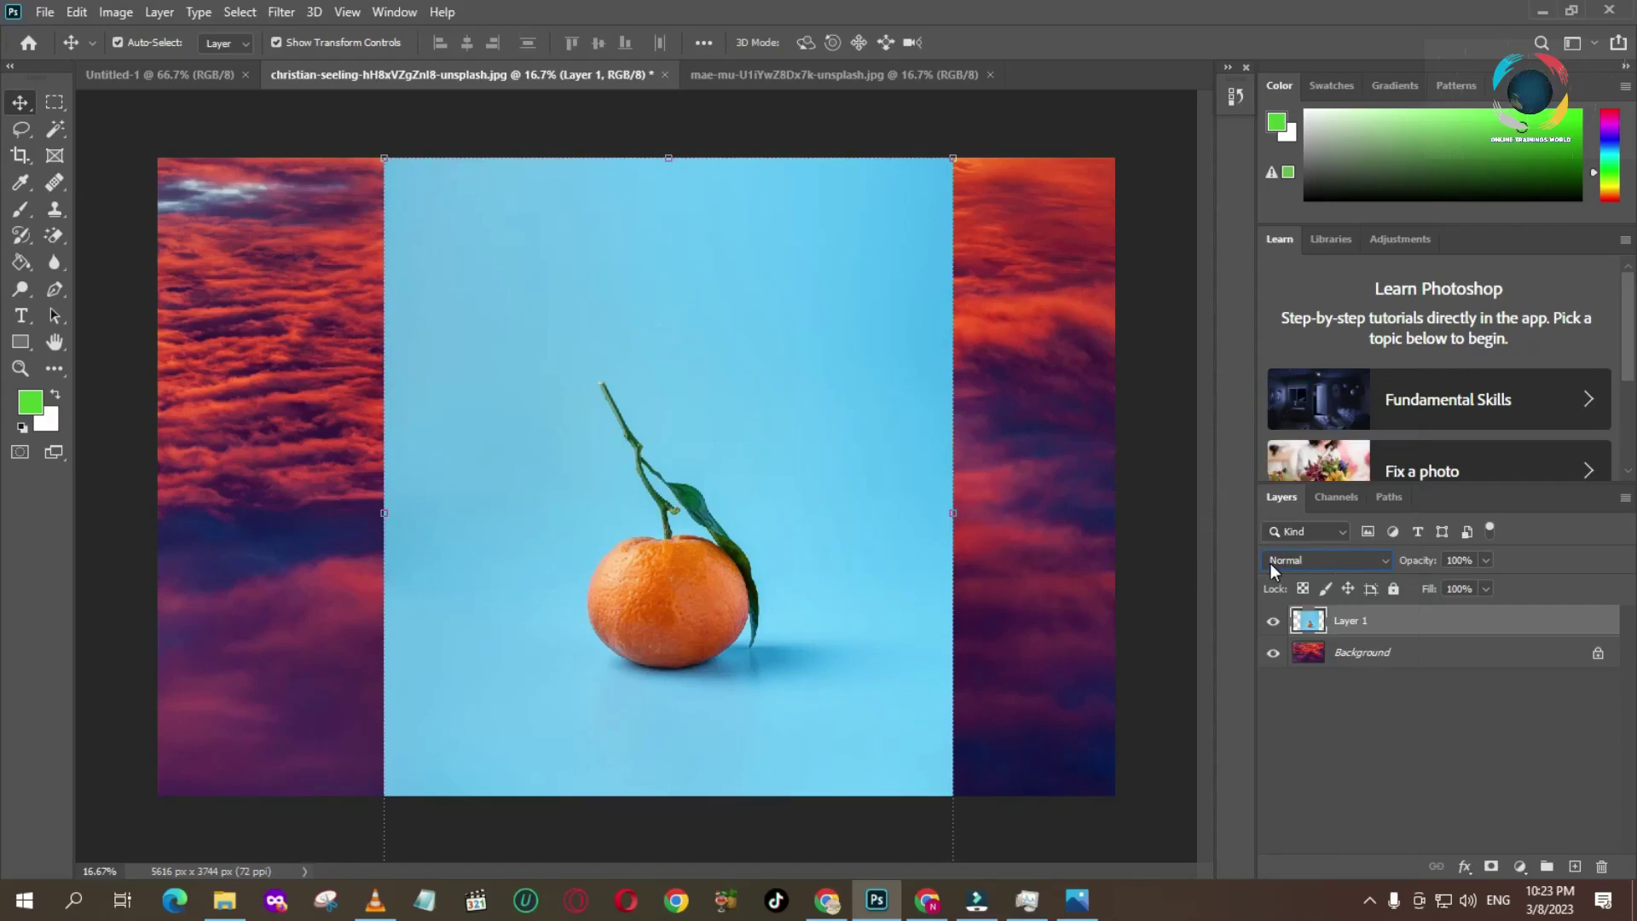
left_click(1292, 563)
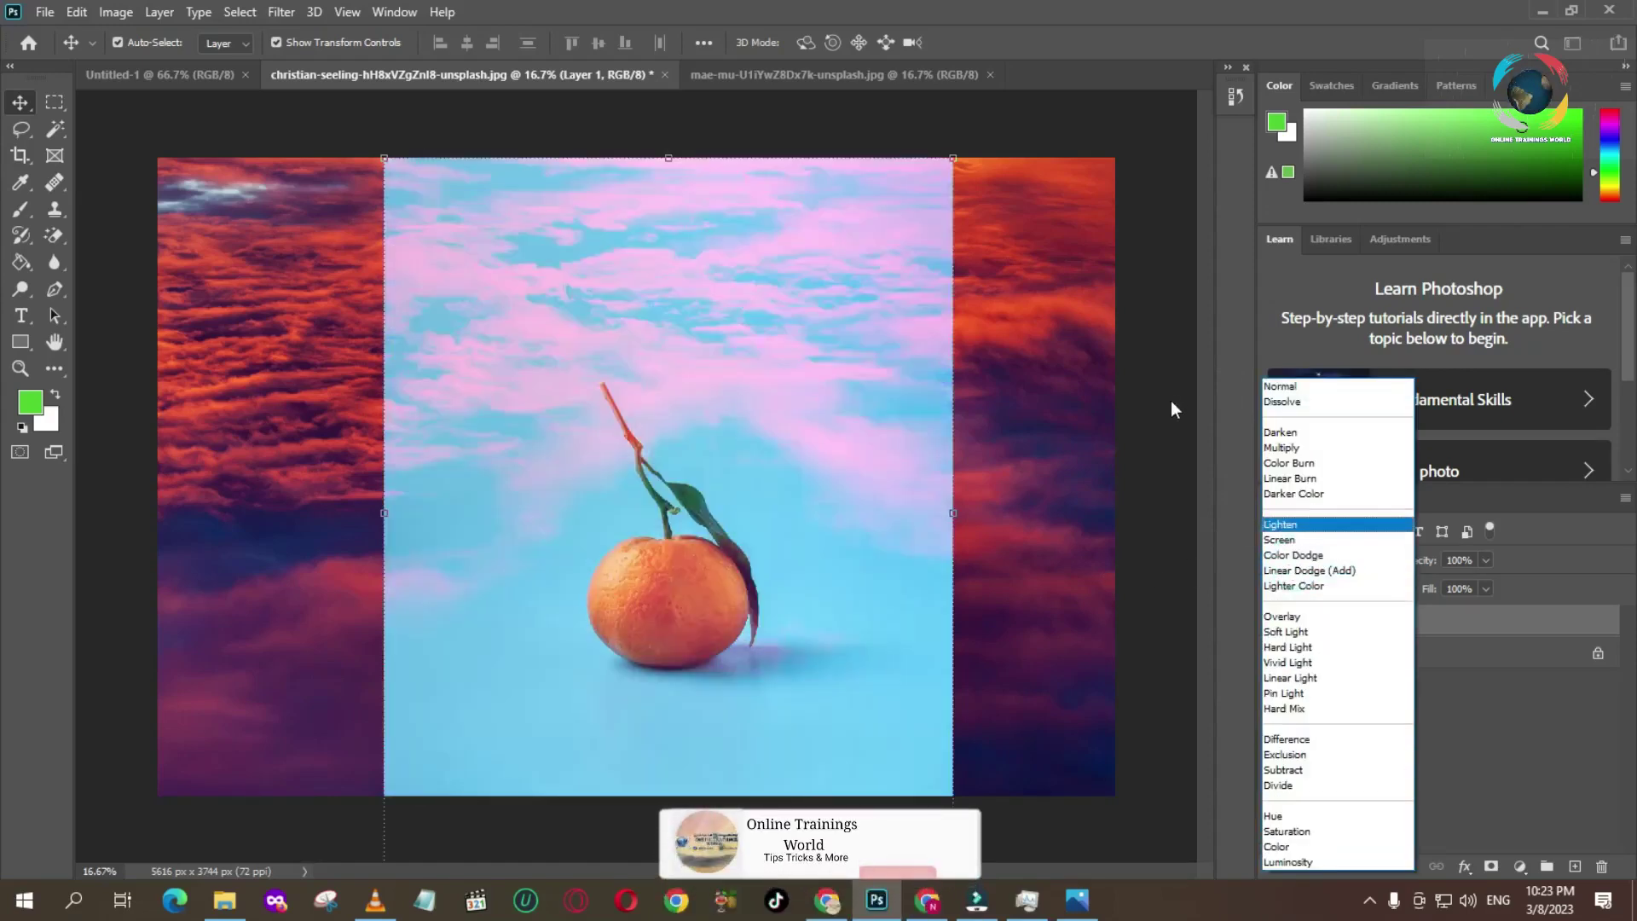
left_click(1181, 388)
Set the orange photo layer's blend mode to Dissolve and lower its opacity to 78%.
left_click(1298, 558)
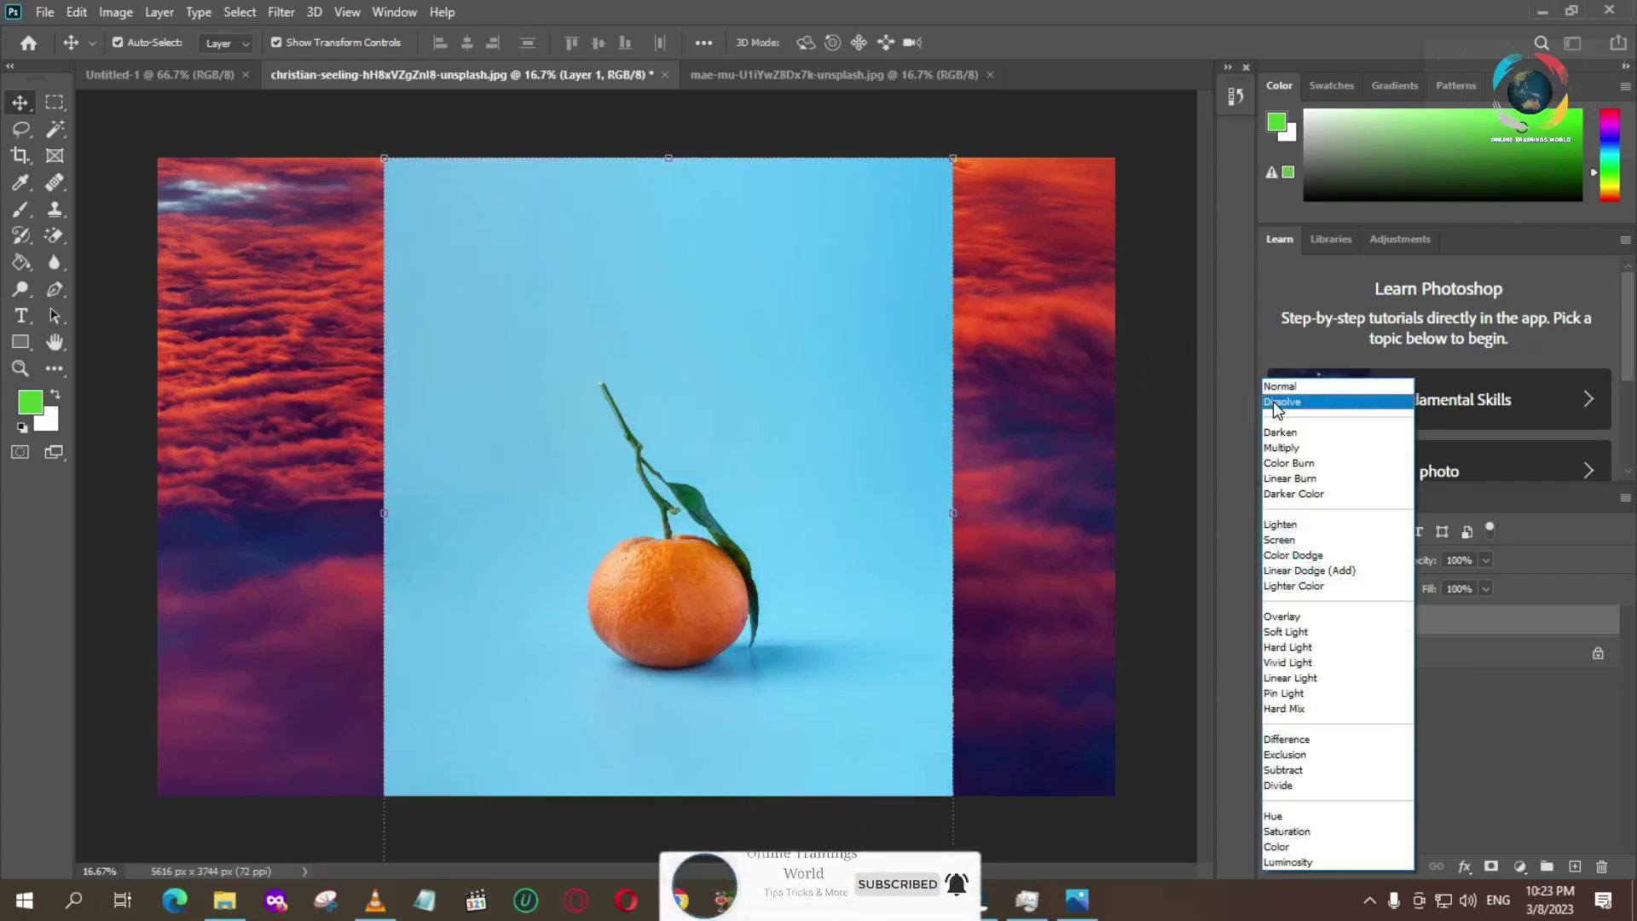
left_click(1276, 403)
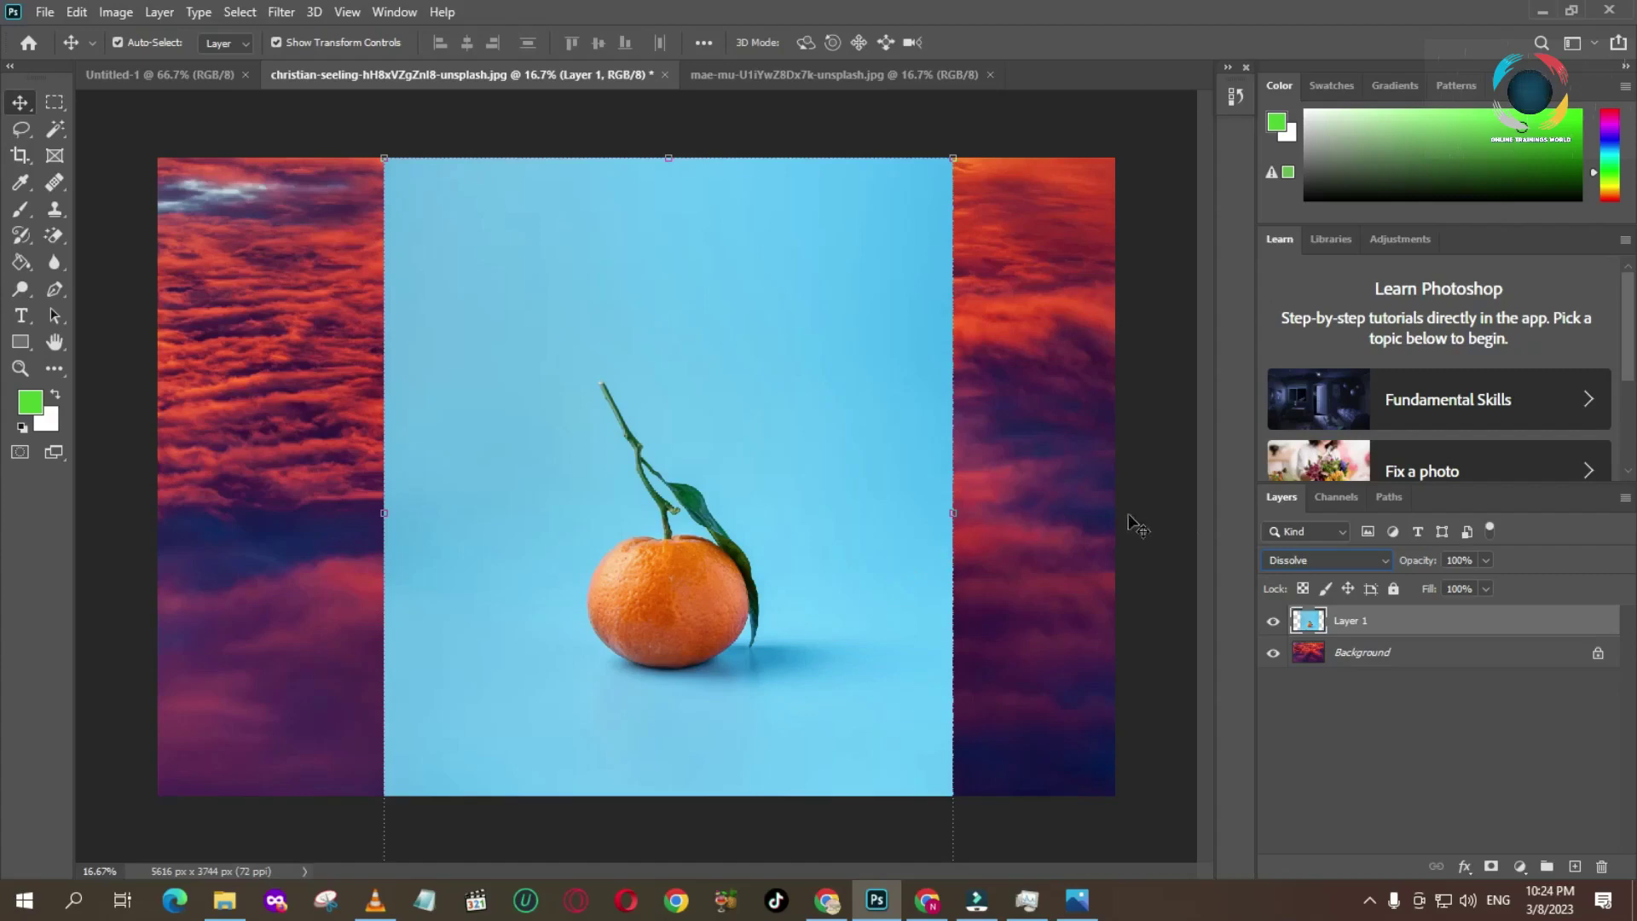
left_click(1486, 561)
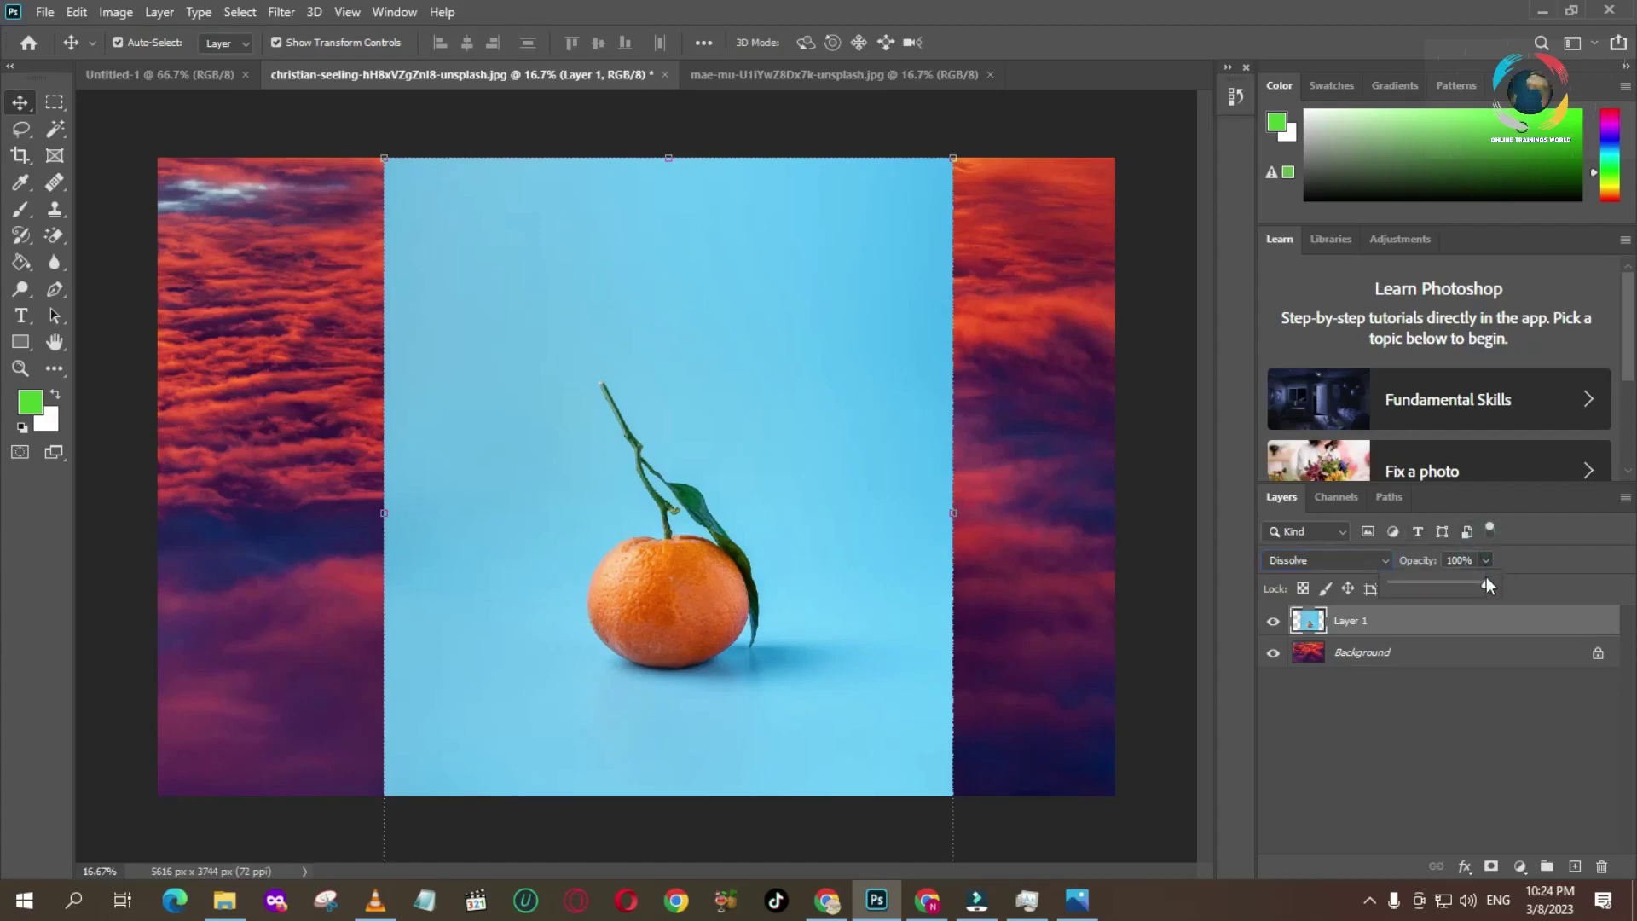
left_click(1485, 585)
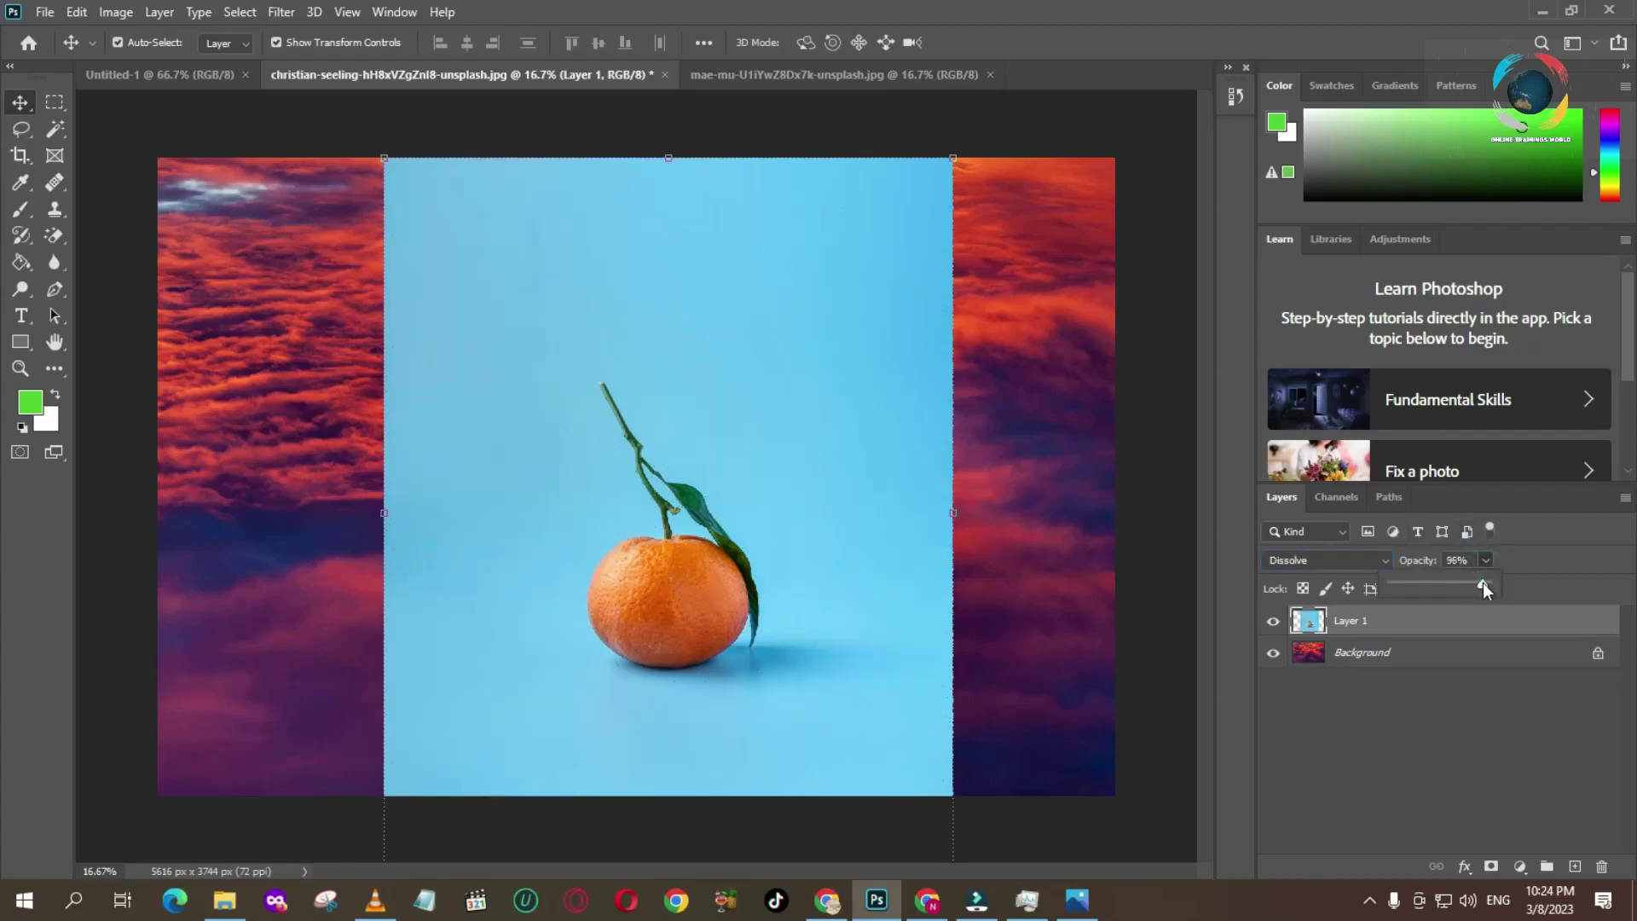
left_click_drag(1482, 581, 1466, 586)
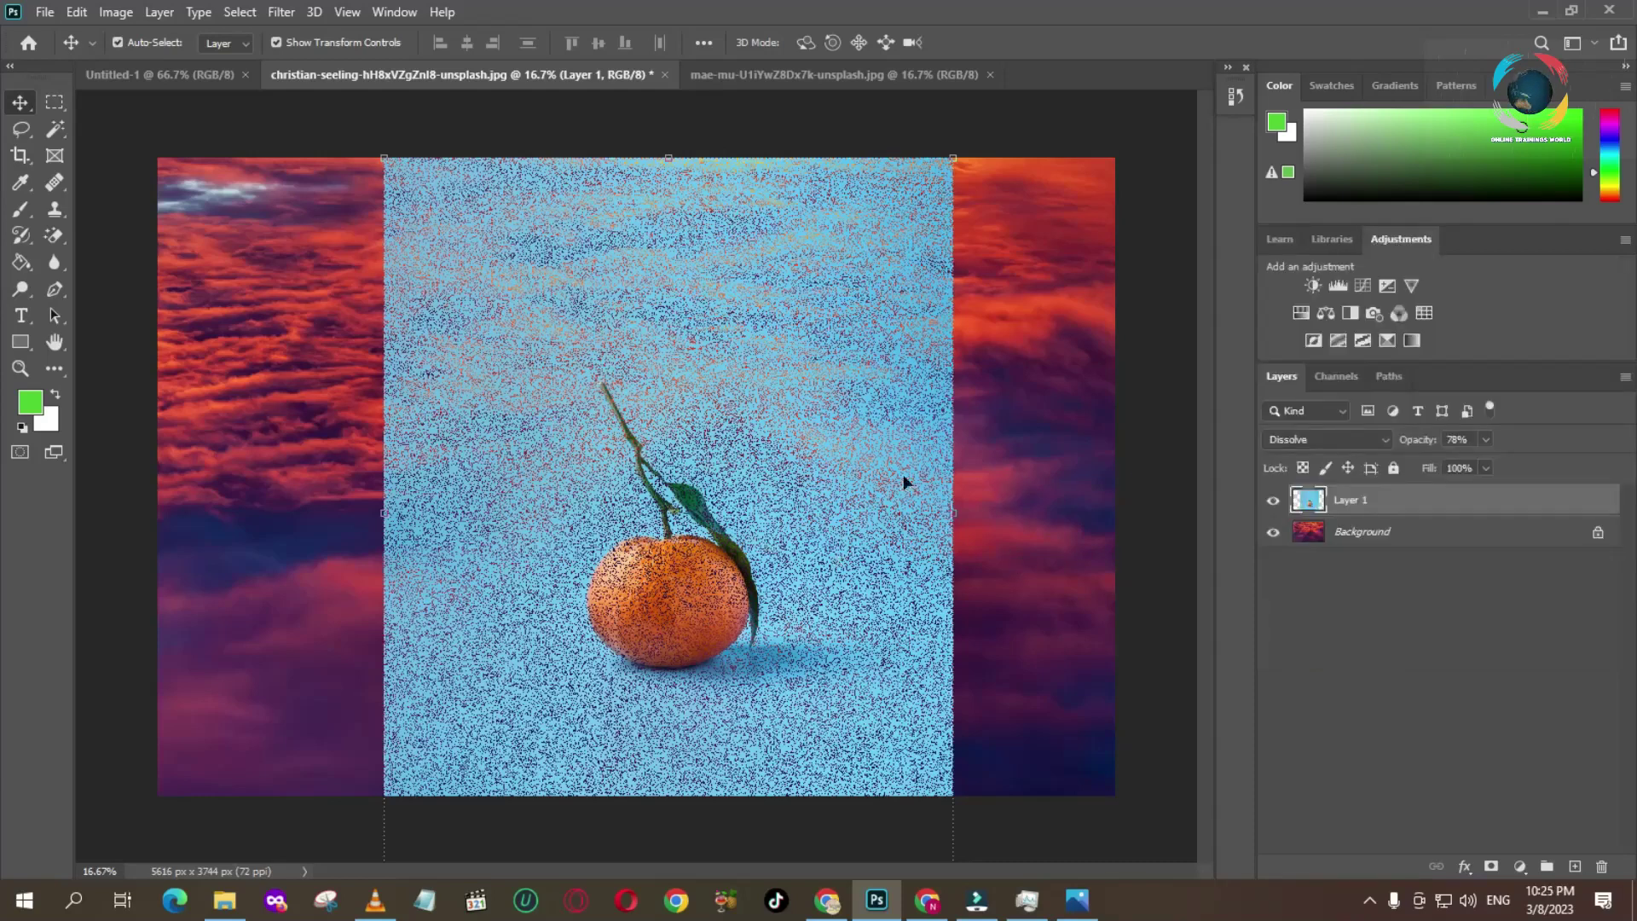
Examine the Dissolve pixel pattern on the blue backdrop and the orange at magnifications up to 6400%.
key("z")
left_click(801, 495)
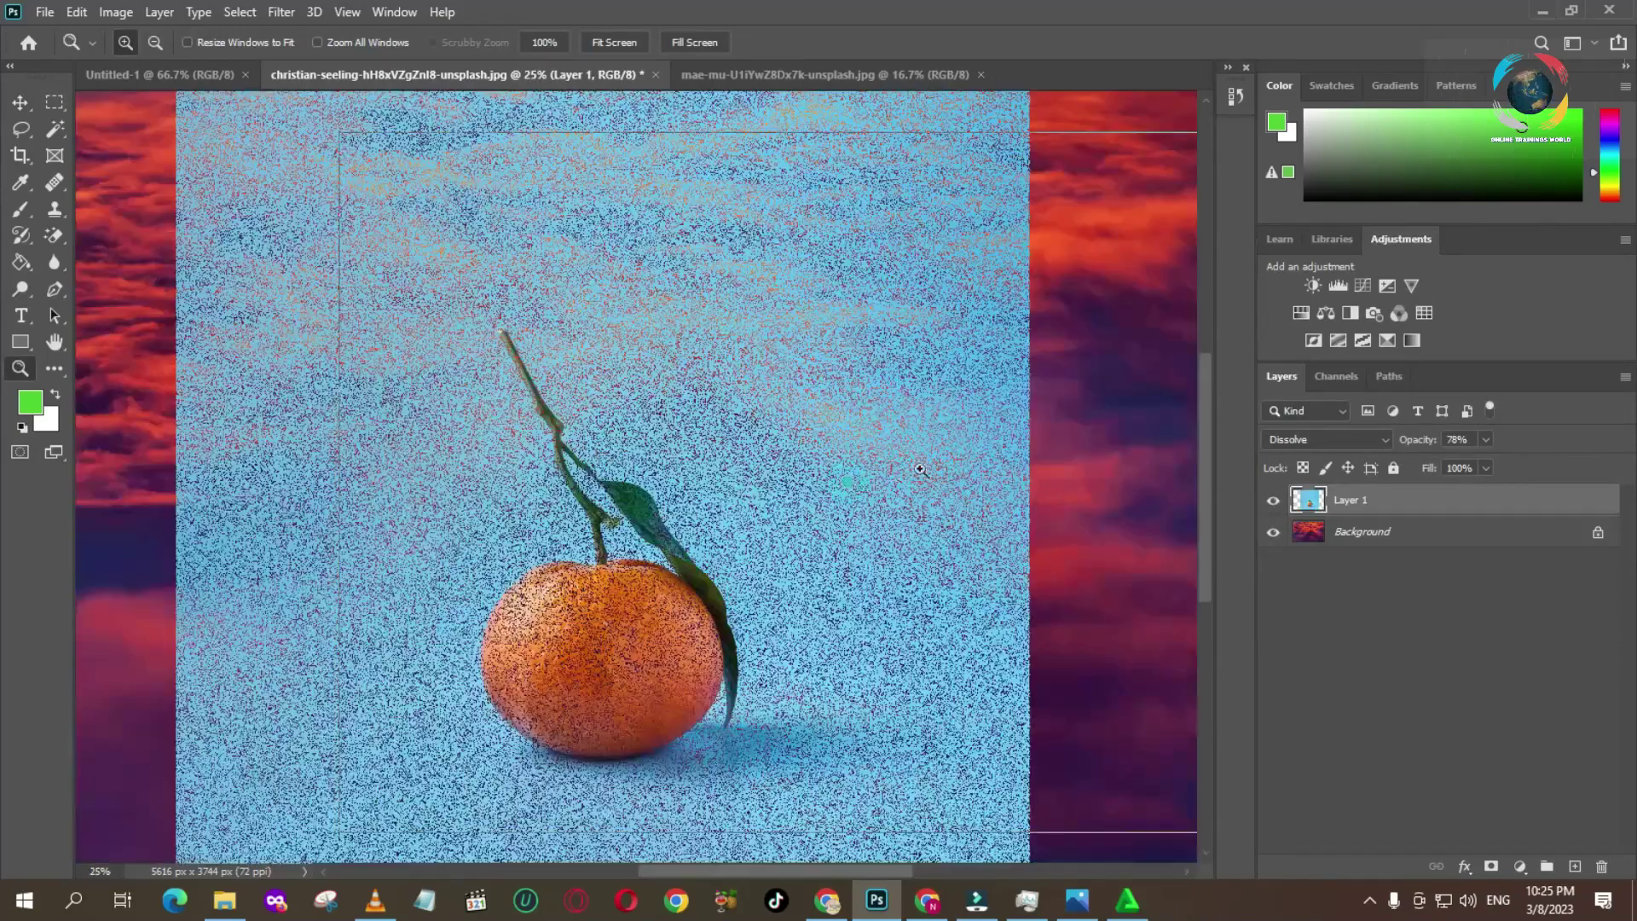
left_click(917, 471)
left_click(891, 486)
left_click(887, 487)
left_click(887, 488)
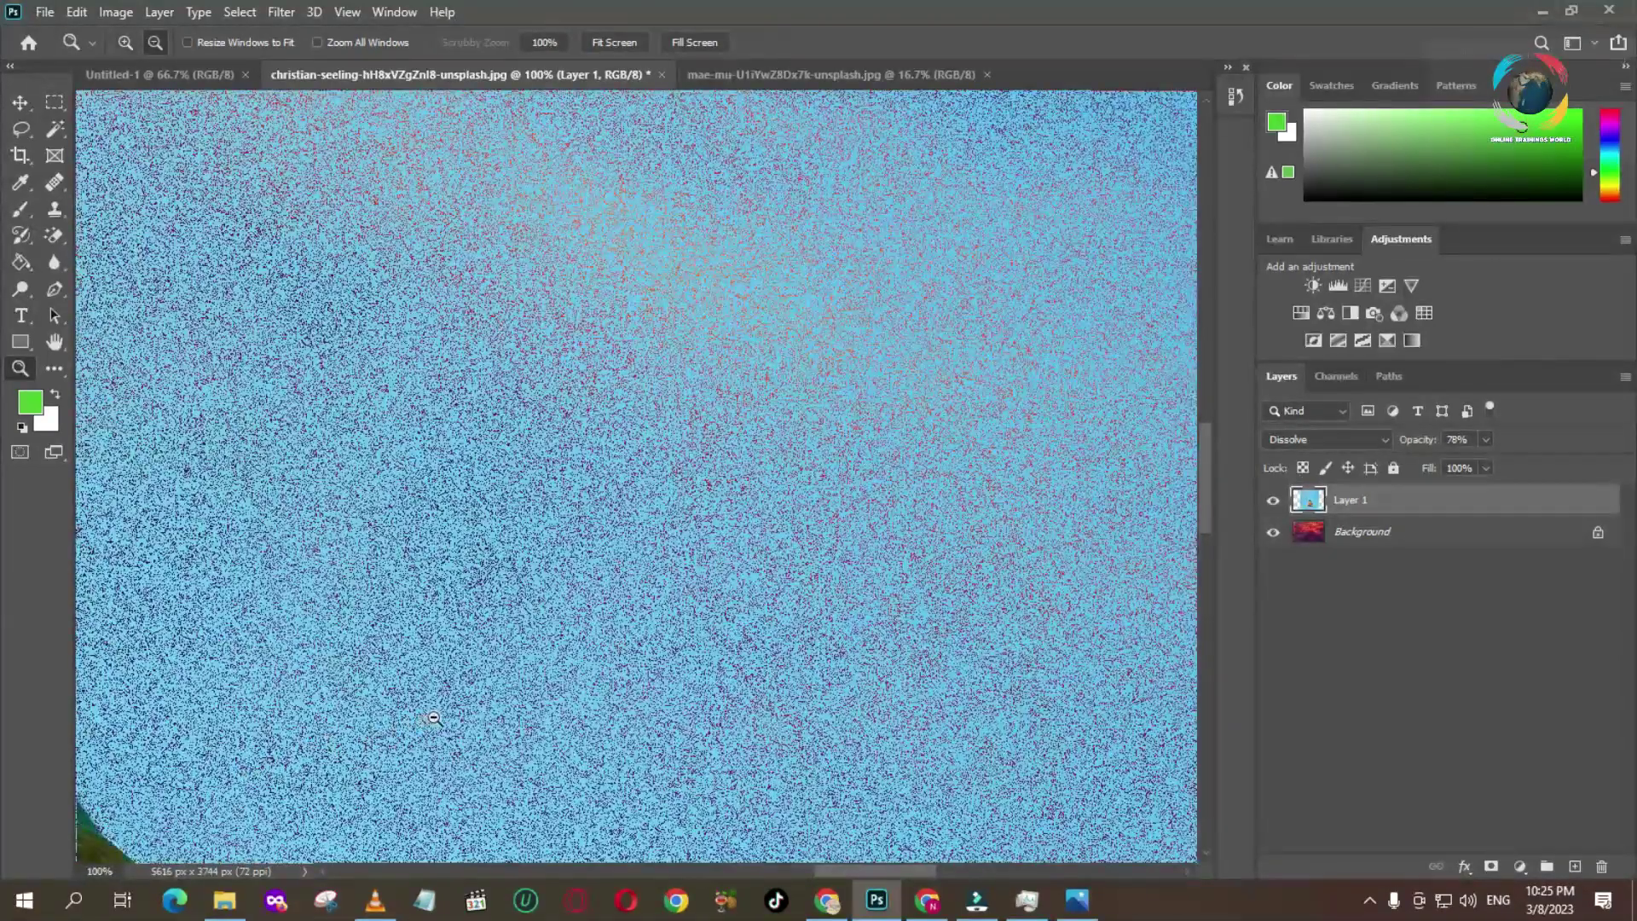
left_click(920, 563, "alt")
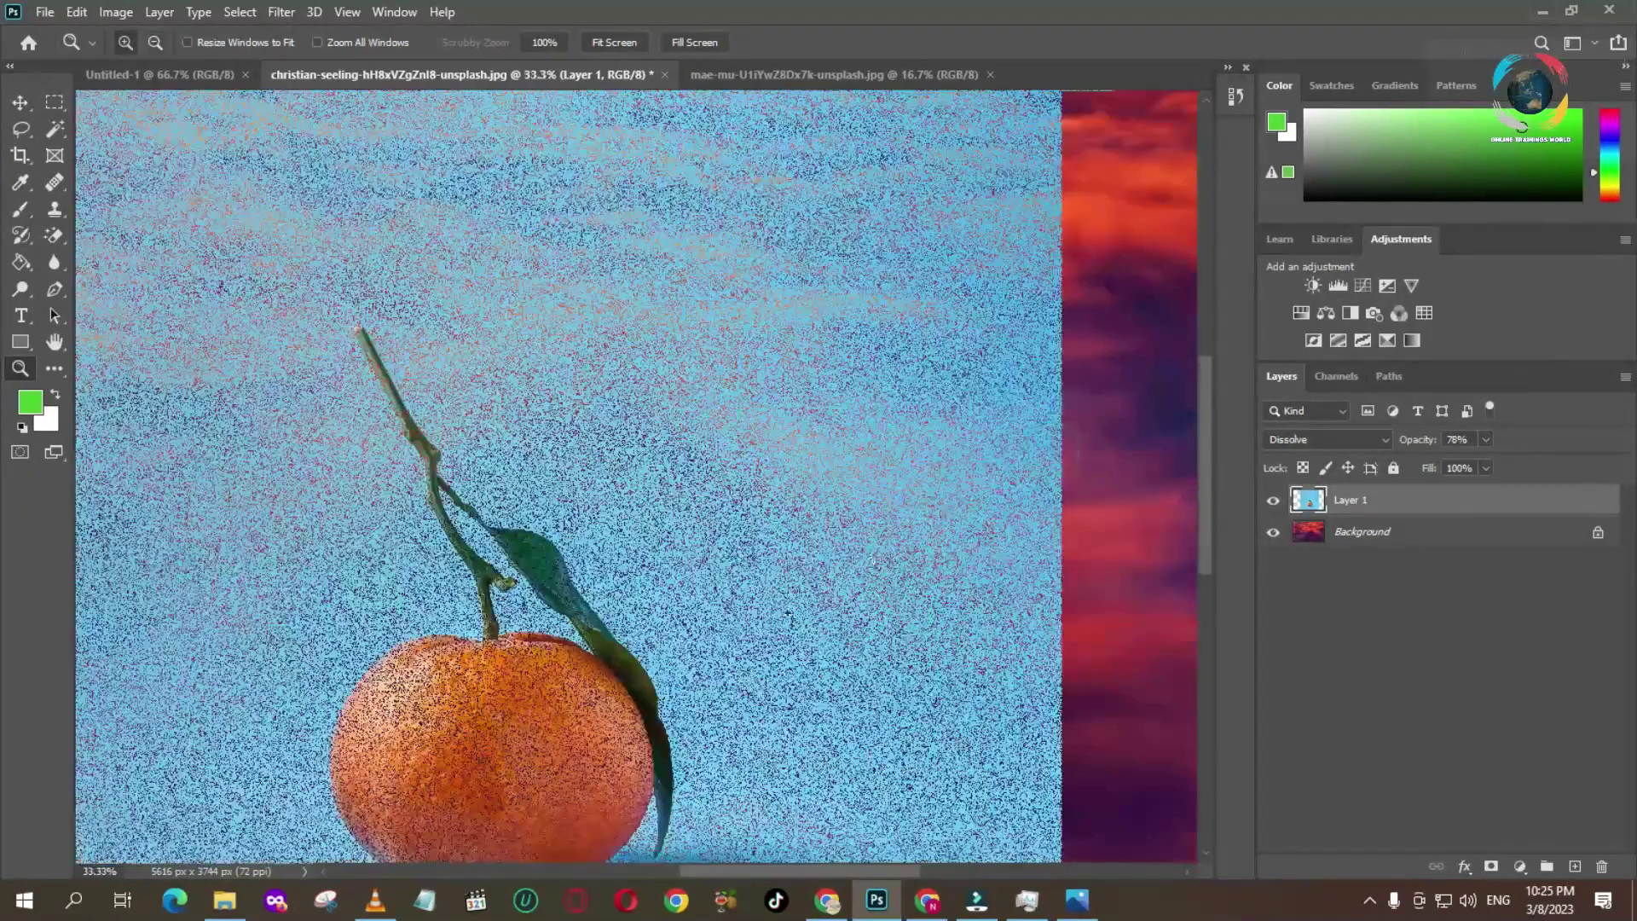
left_click(1054, 451, "alt")
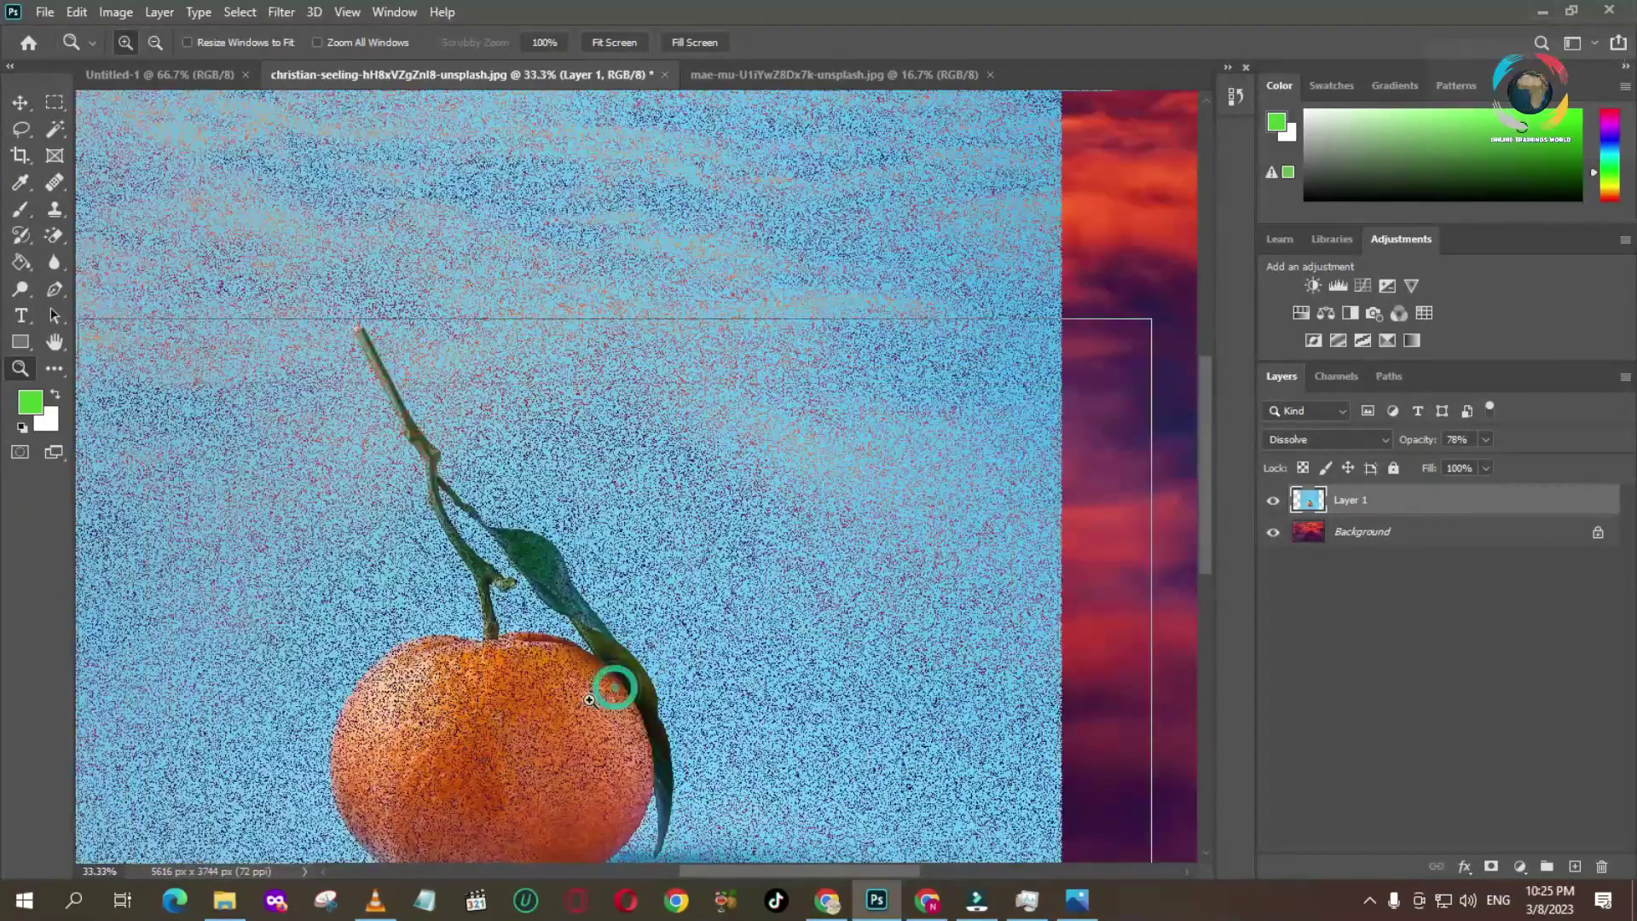
left_click(611, 682)
left_click(591, 681)
left_click(590, 680)
left_click(589, 680)
left_click(590, 679)
left_click(589, 680)
left_click(590, 679)
left_click(590, 680)
left_click(592, 679)
left_click(593, 678)
left_click(596, 678)
left_click(597, 677)
left_click(597, 677)
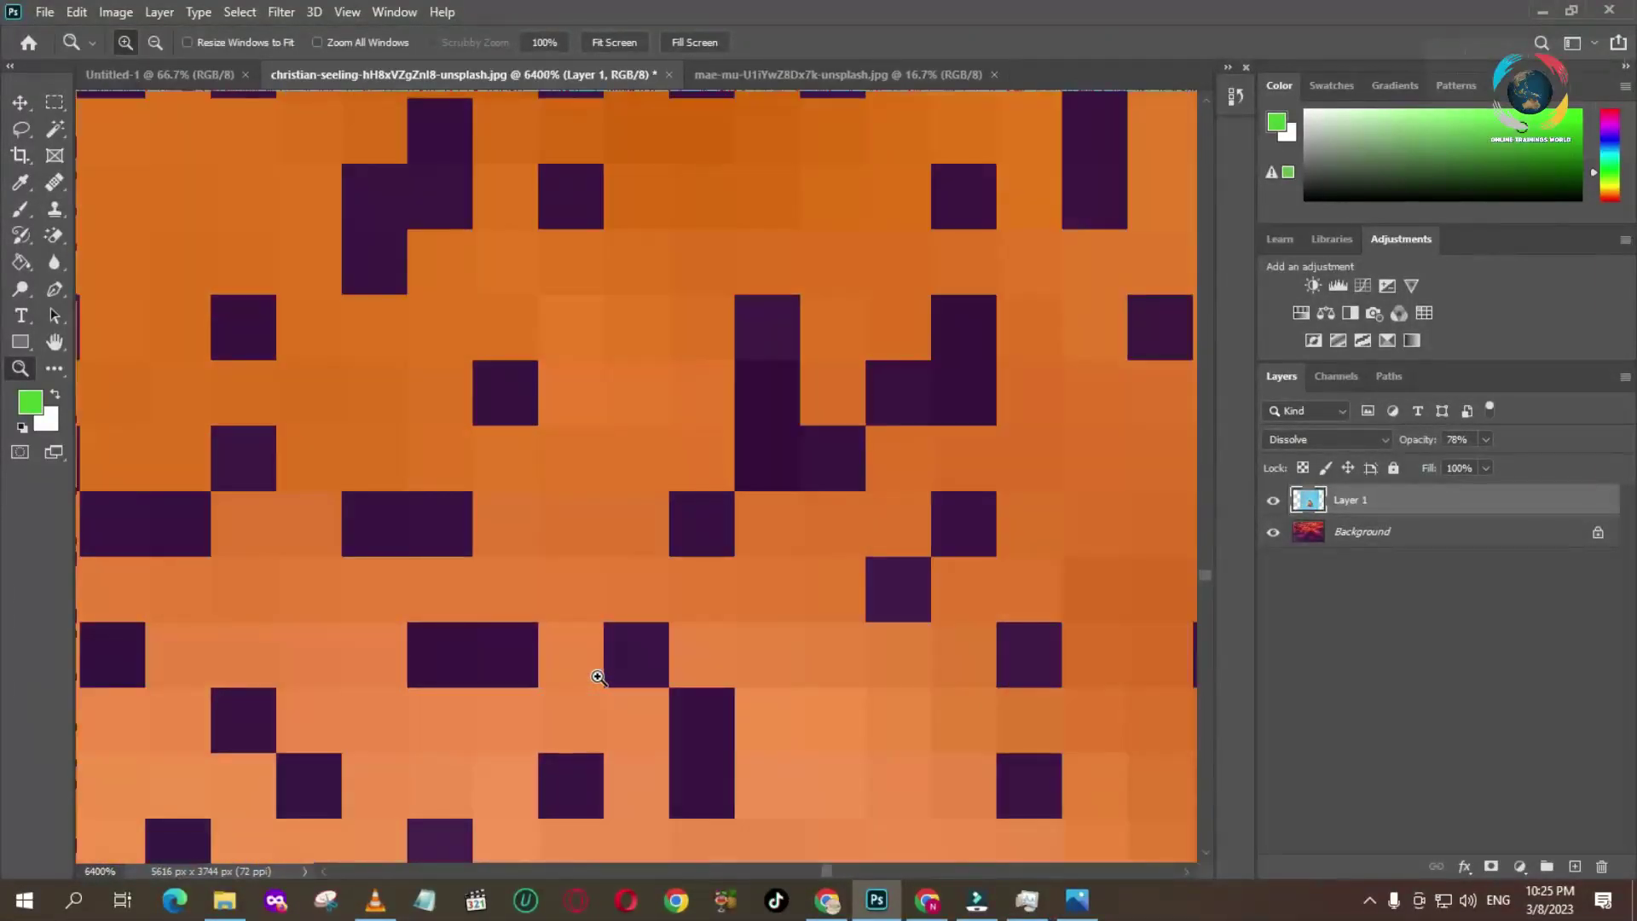
left_click(731, 622, "alt")
left_click(731, 622, "alt")
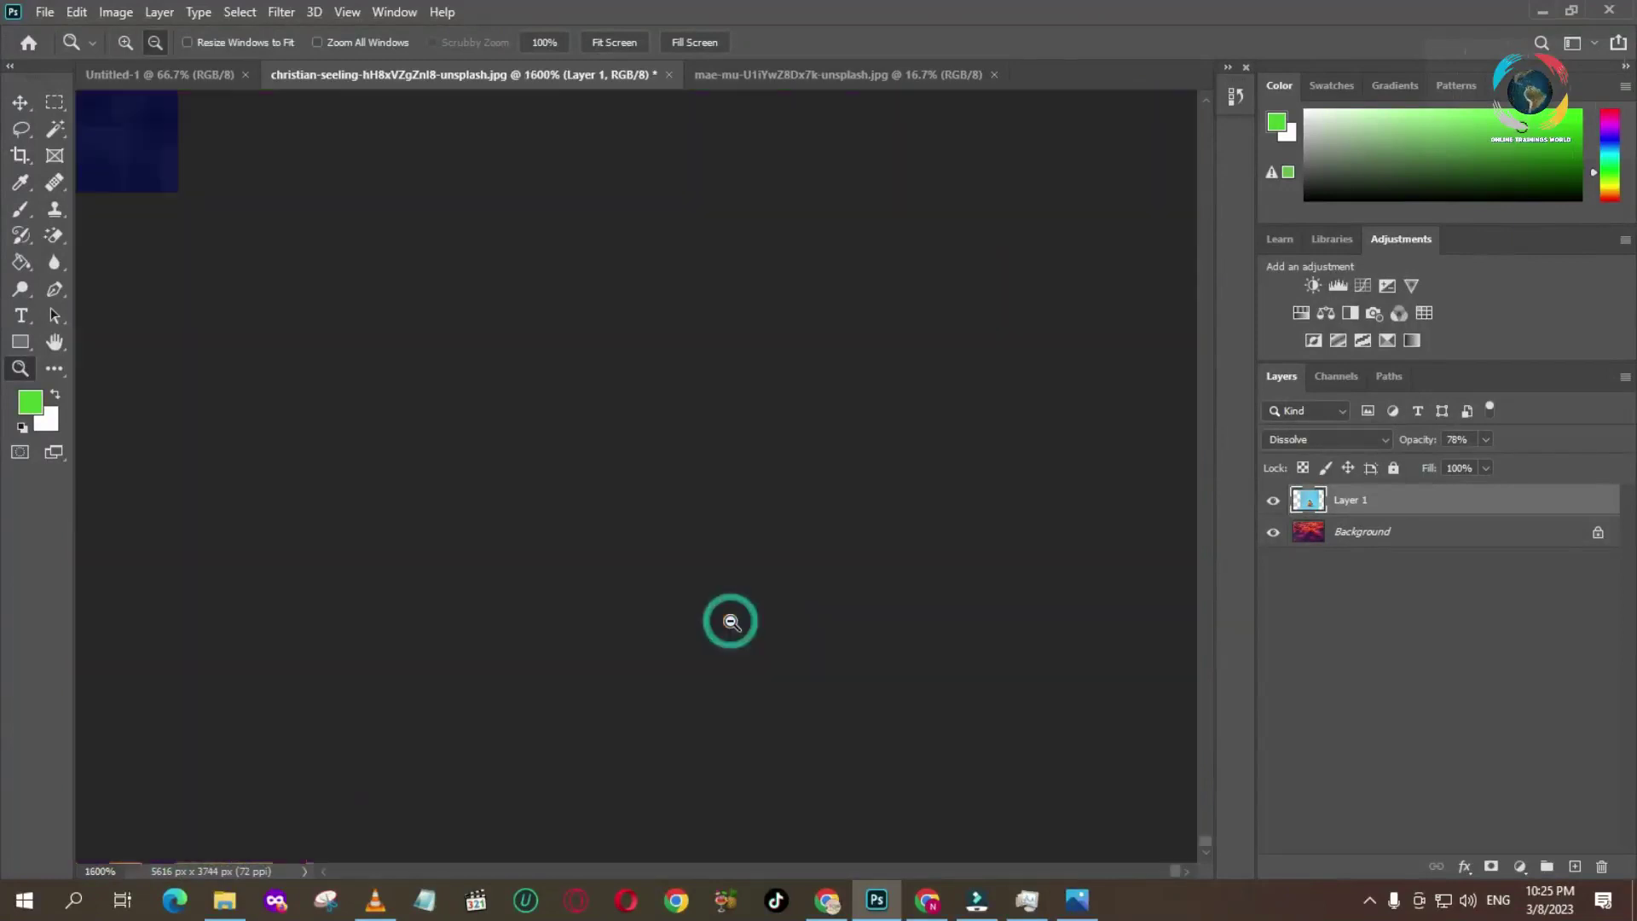
left_click(730, 622, "alt")
left_click(731, 623, "alt")
left_click(731, 623, "alt")
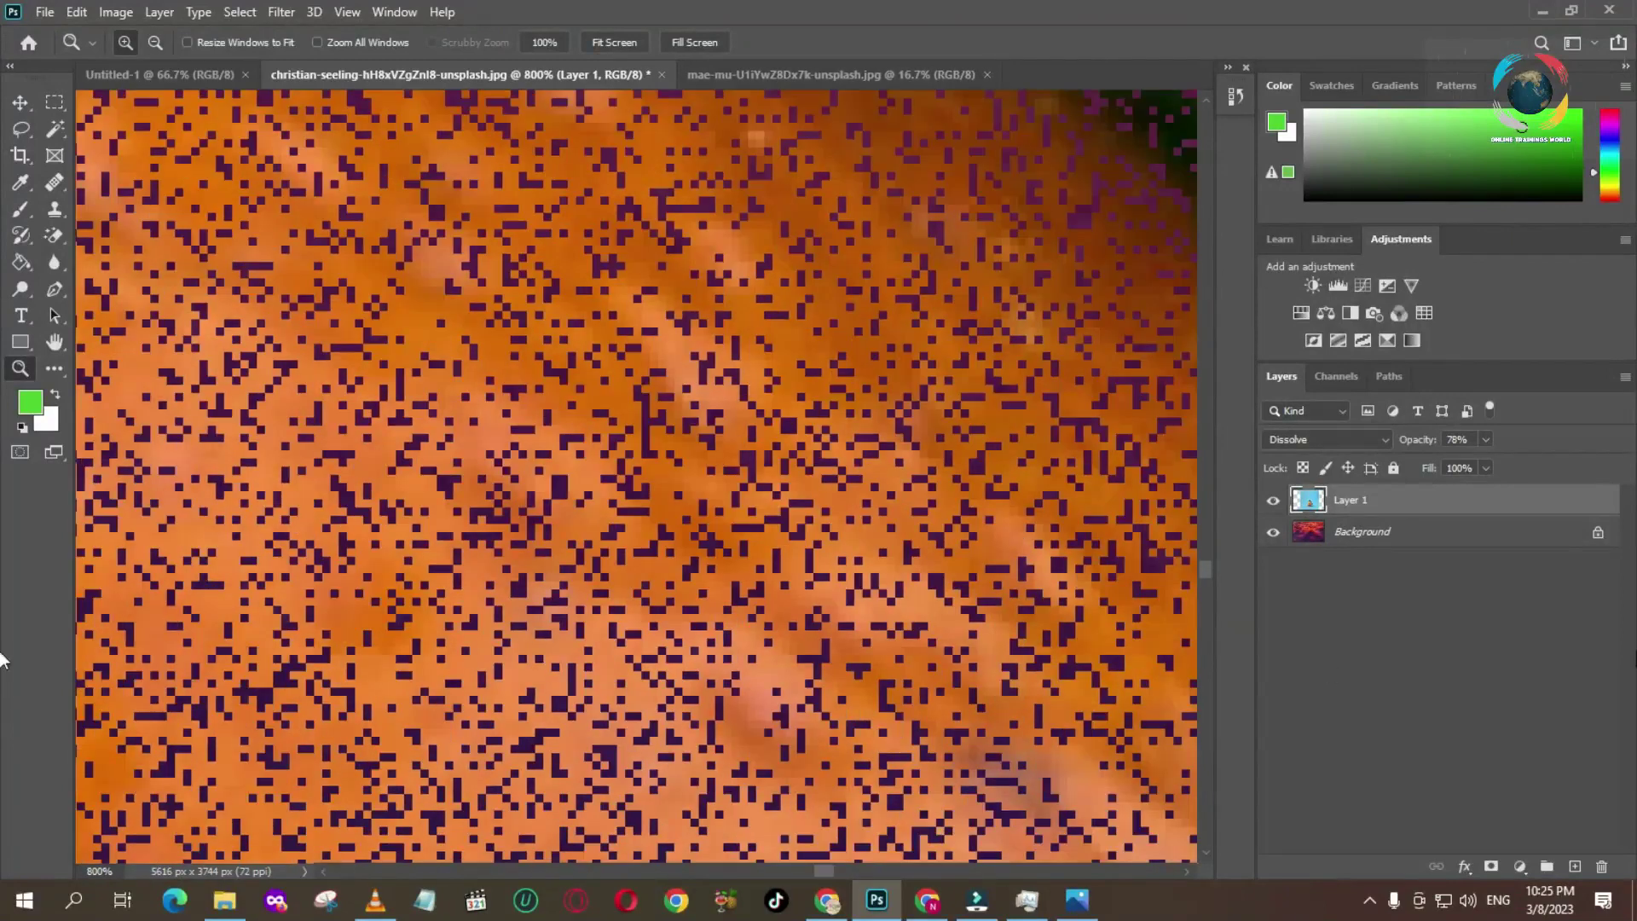
Raise the orange photo layer's opacity to 100%, and reduce it to 91% to compare the Dissolve effect.
left_click(1486, 440)
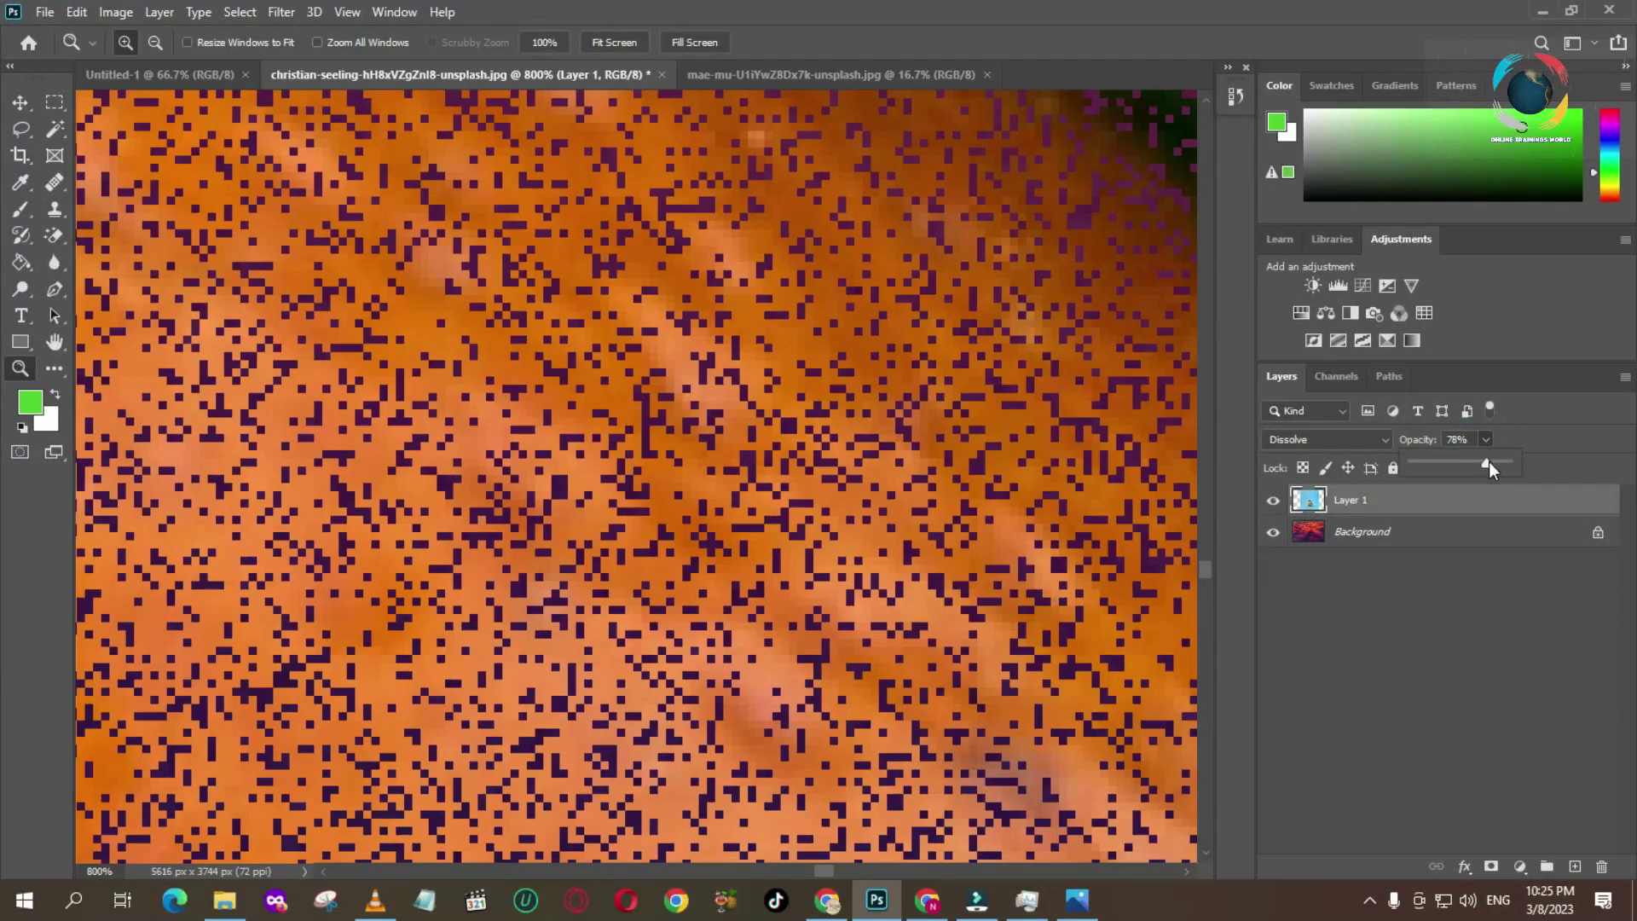
left_click(1489, 463)
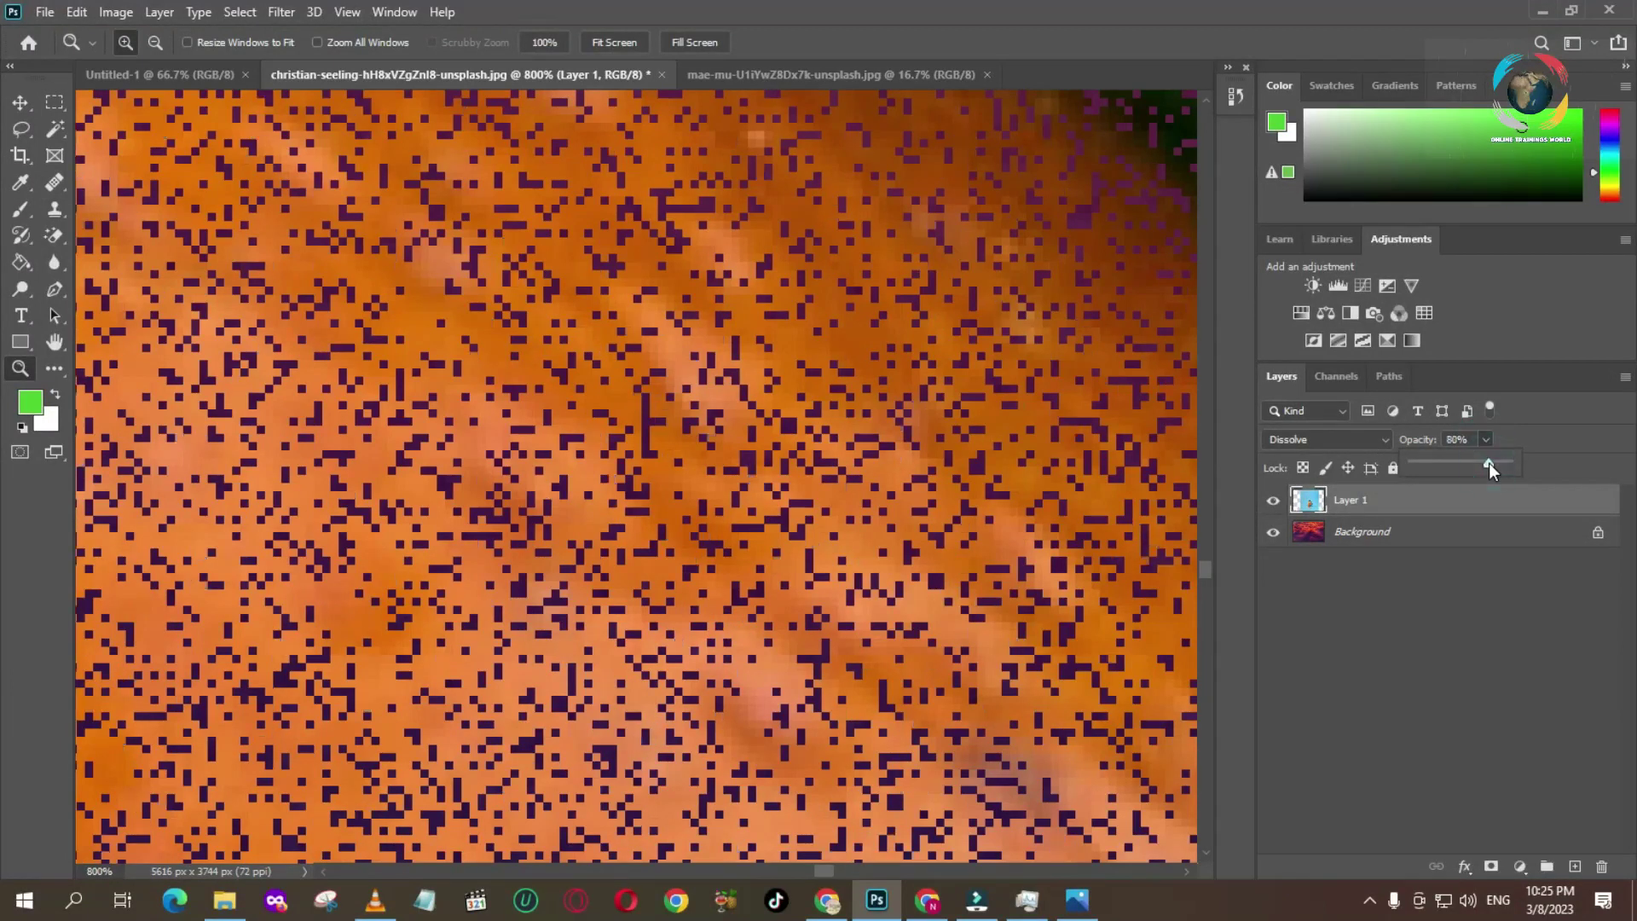
left_click_drag(1503, 463, 1519, 463)
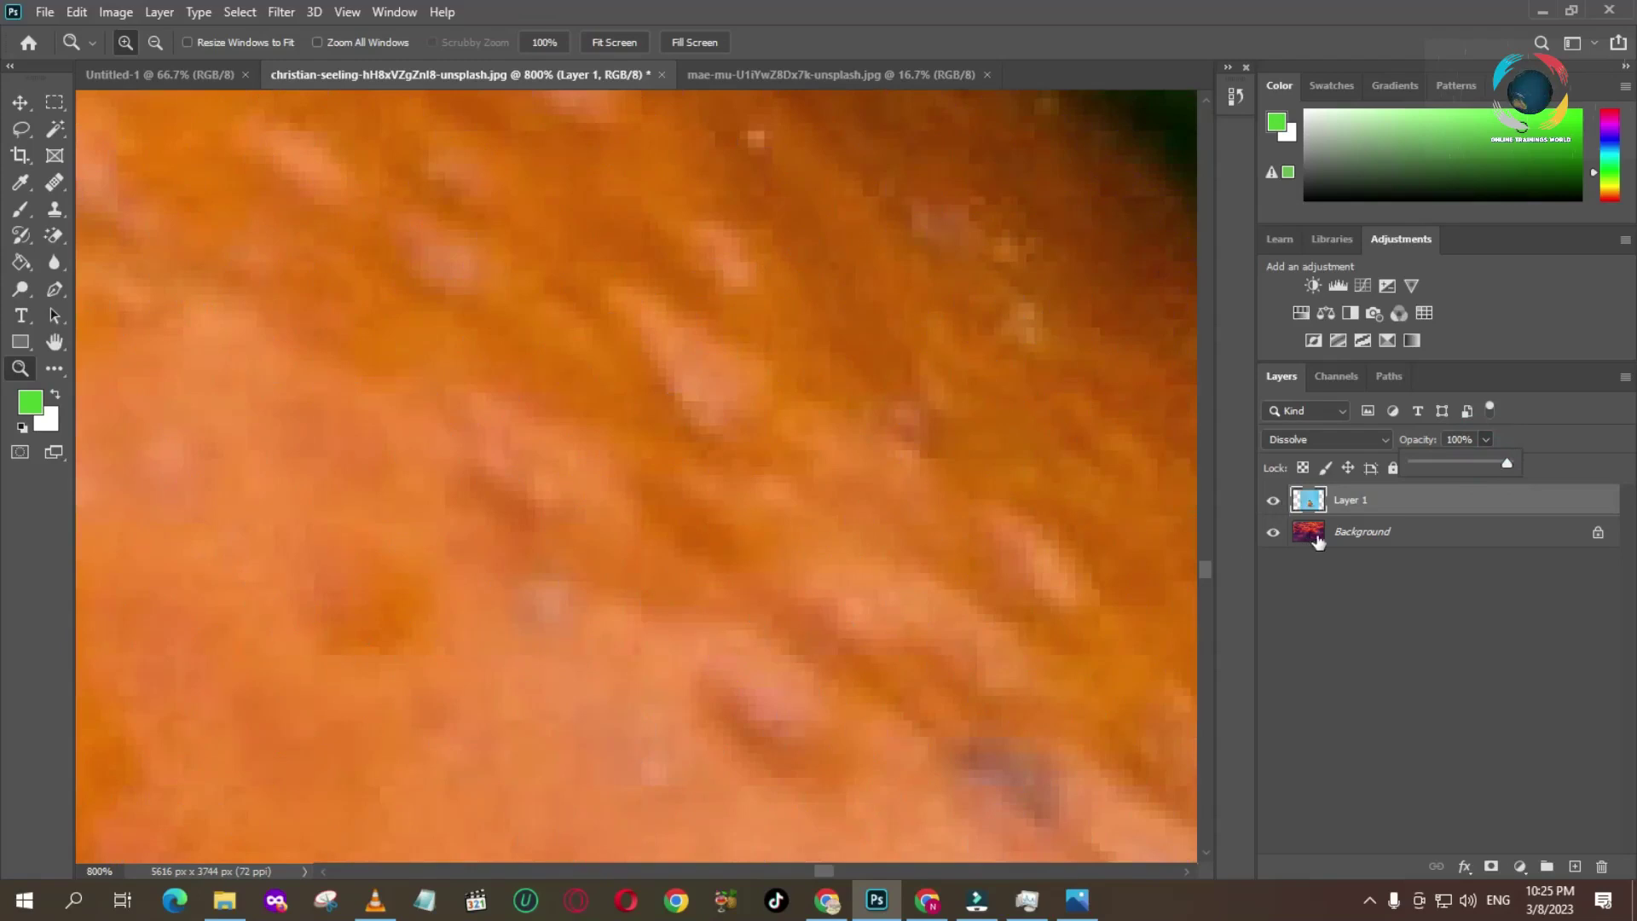
left_click(1506, 463)
left_click_drag(1504, 463, 1499, 464)
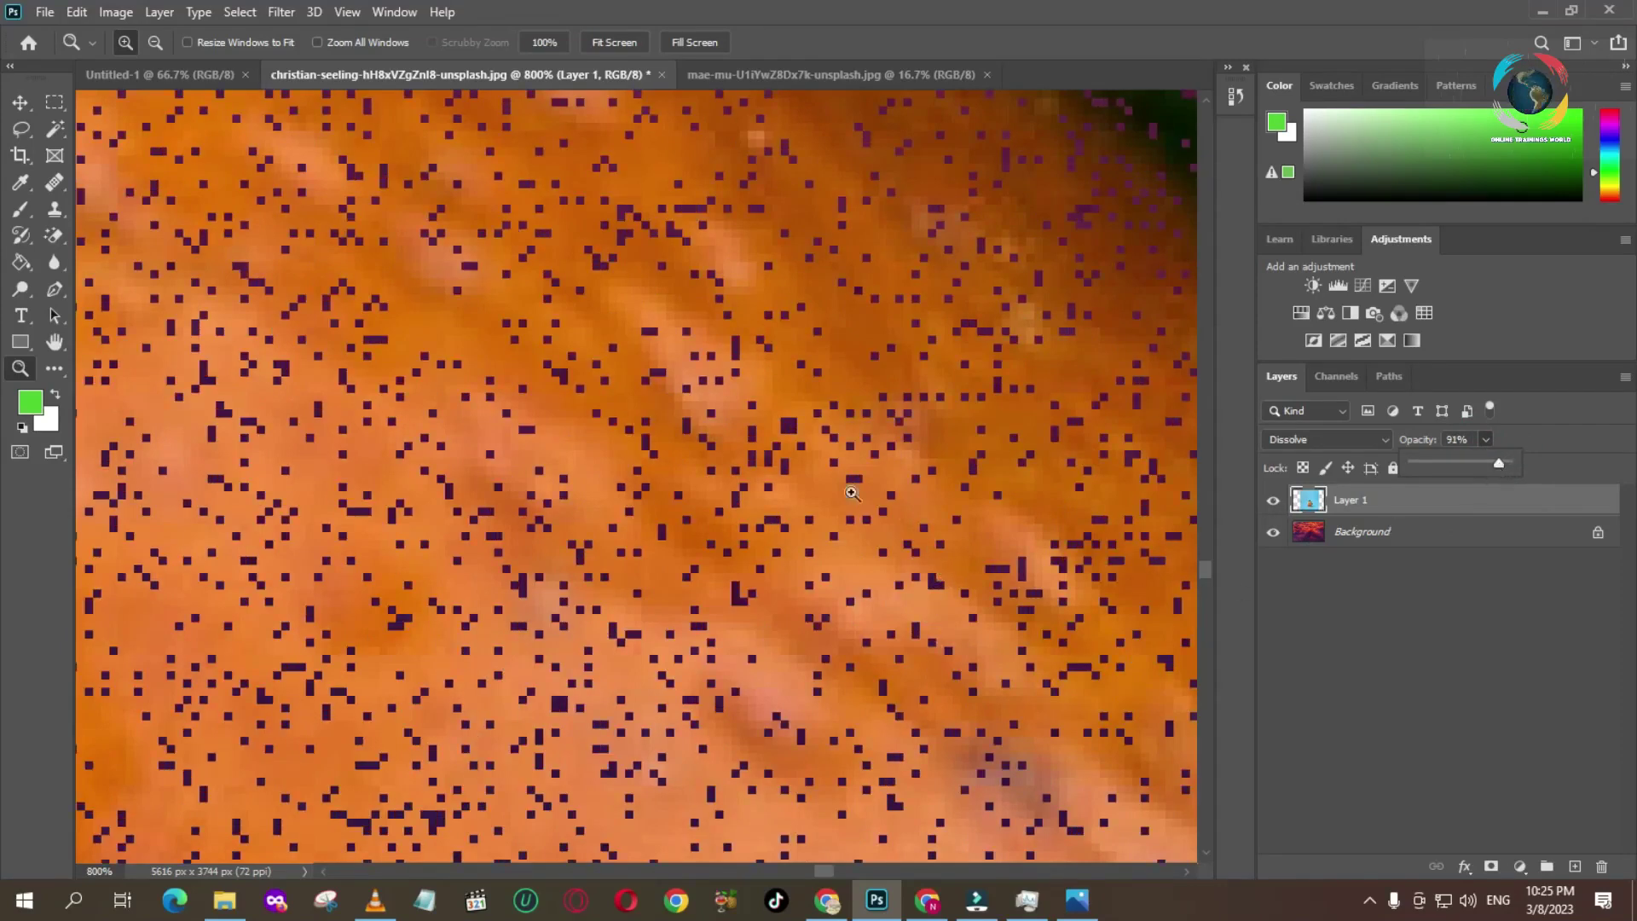
left_click(790, 498)
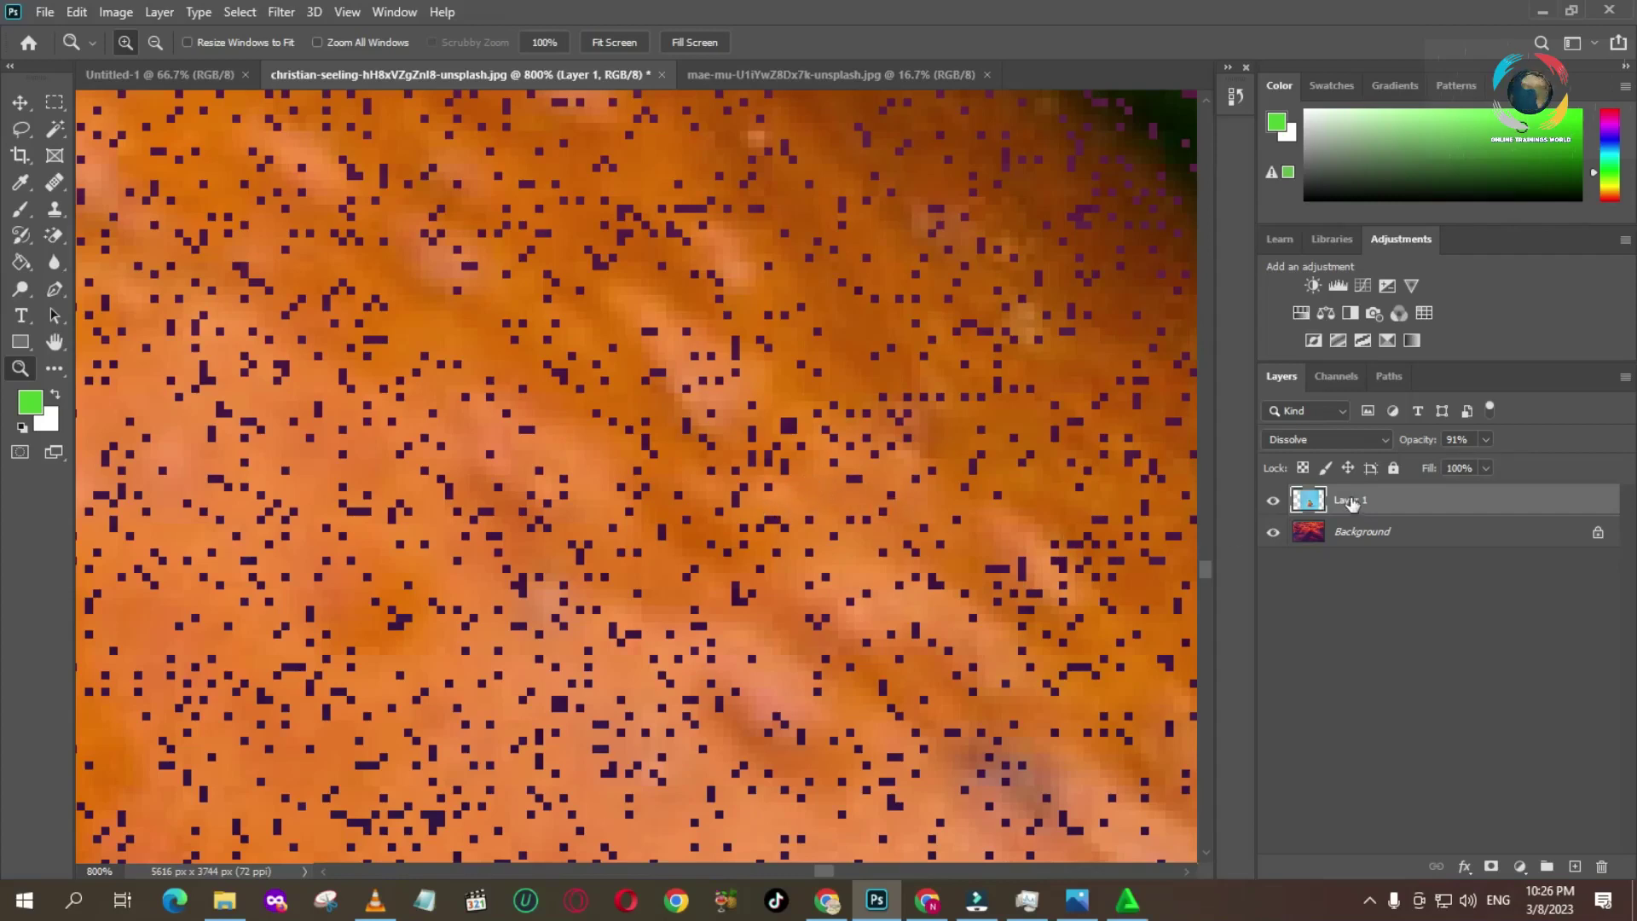
Set the orange photo layer's opacity to 42%.
left_click(1484, 440)
left_click_drag(1485, 461, 1441, 467)
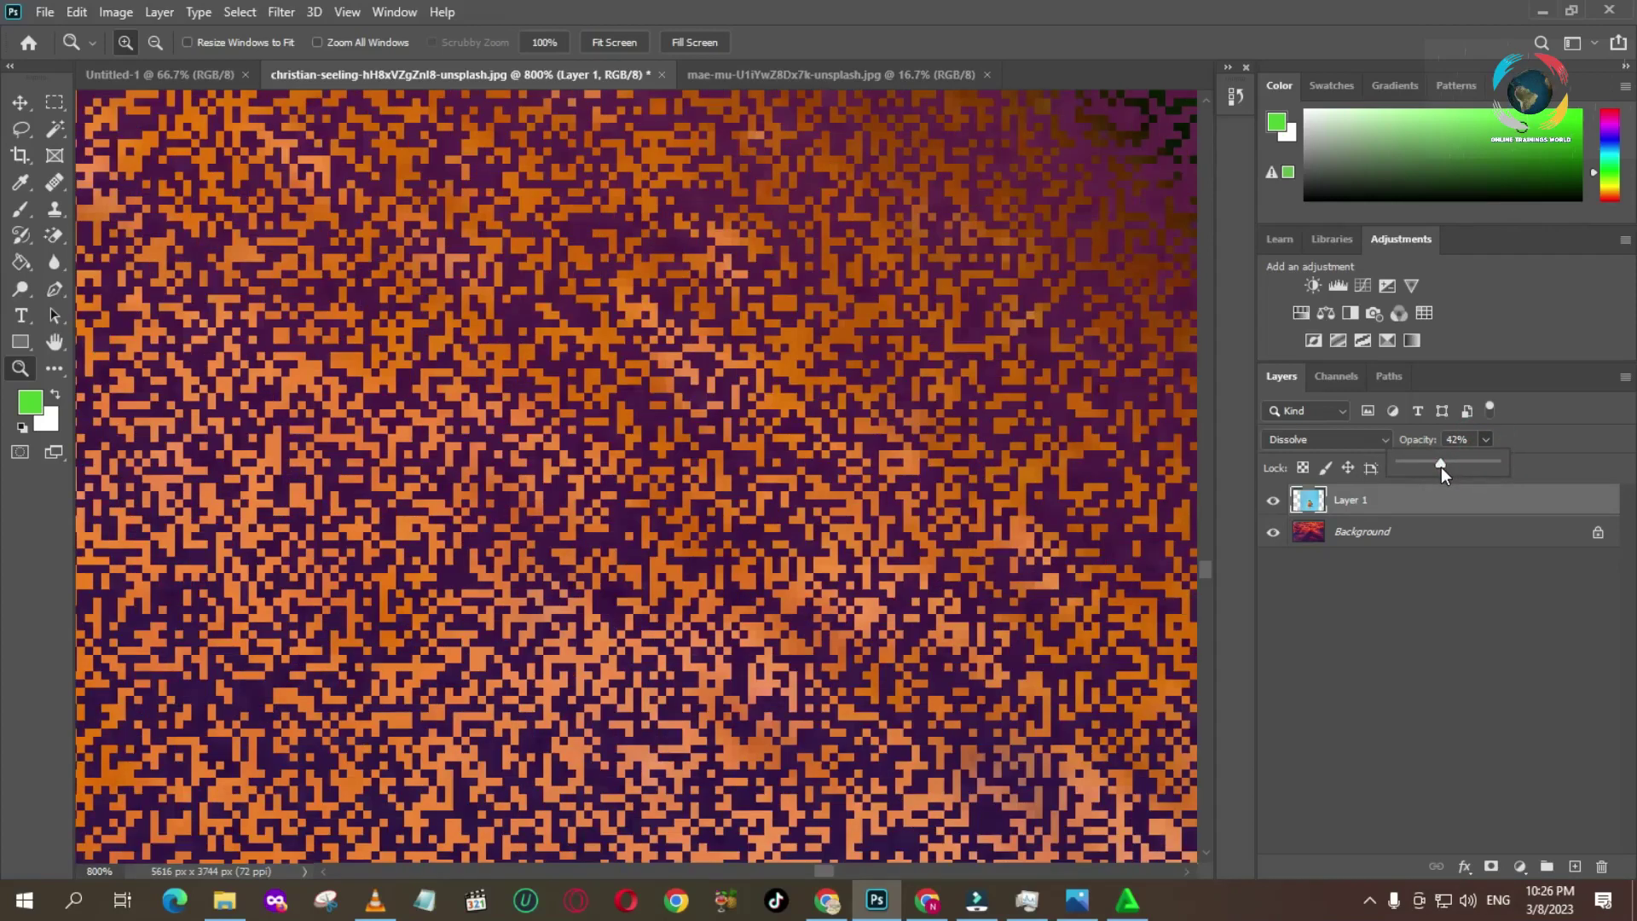
left_click(1134, 507)
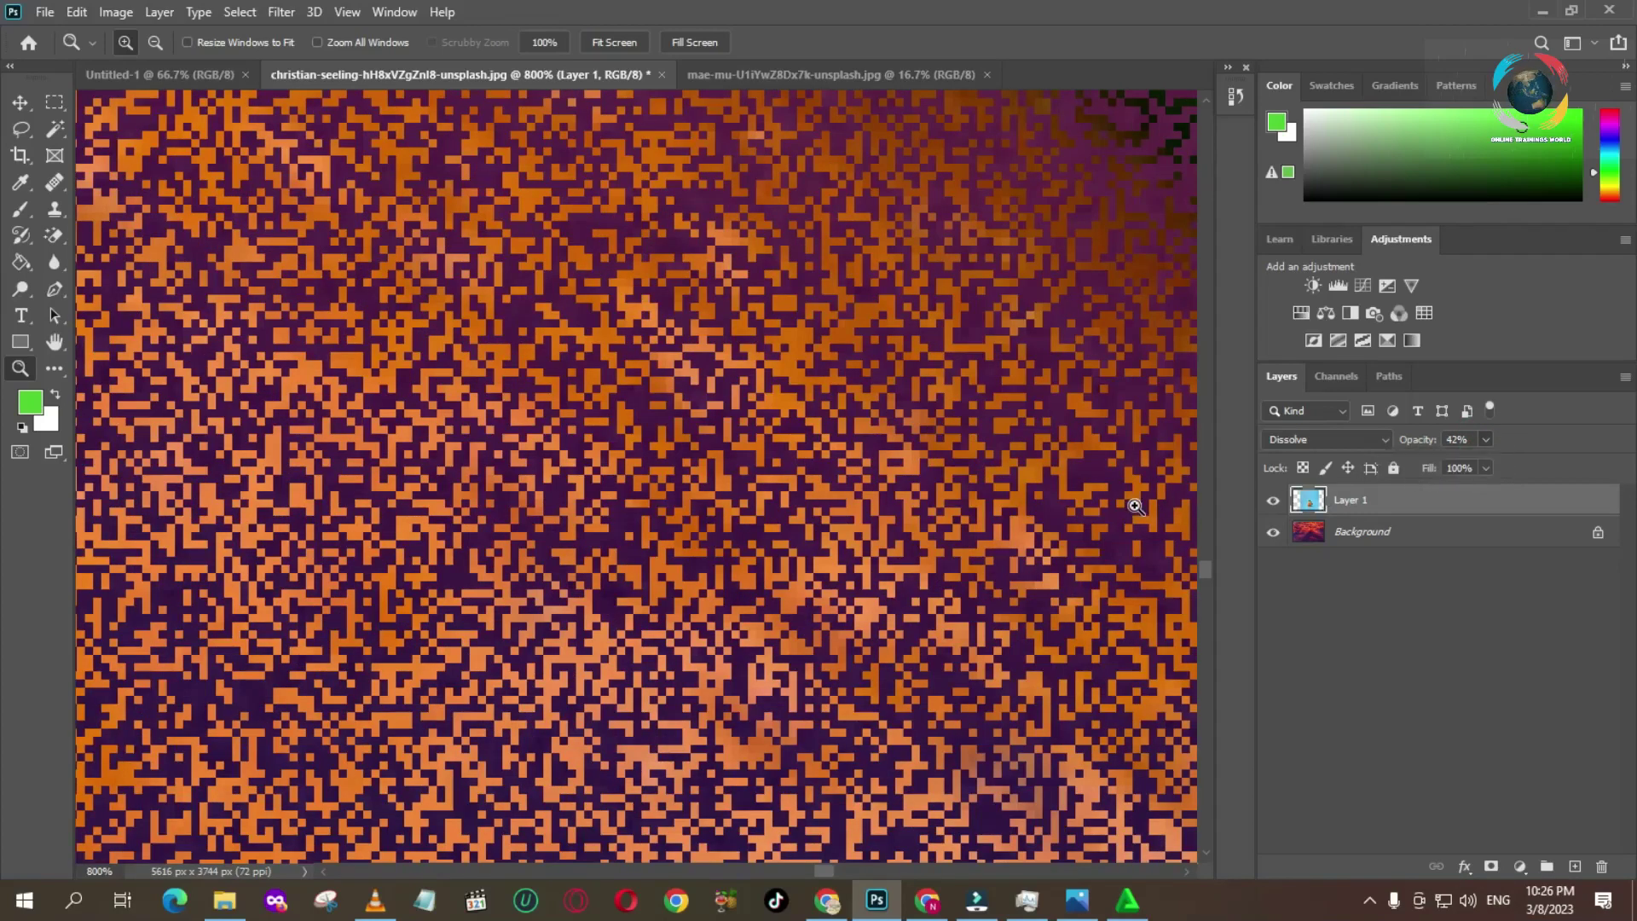
Examine the dissolved orange and its surroundings against the sunset clouds at 33.33% magnification.
left_click(1057, 504, "alt")
left_click(1057, 504, "alt")
left_click(1057, 504, "alt")
left_click(1057, 504, "alt")
left_click(1056, 504, "alt")
left_click(1056, 504, "alt")
left_click(1041, 504, "alt")
left_click(1005, 493, "alt")
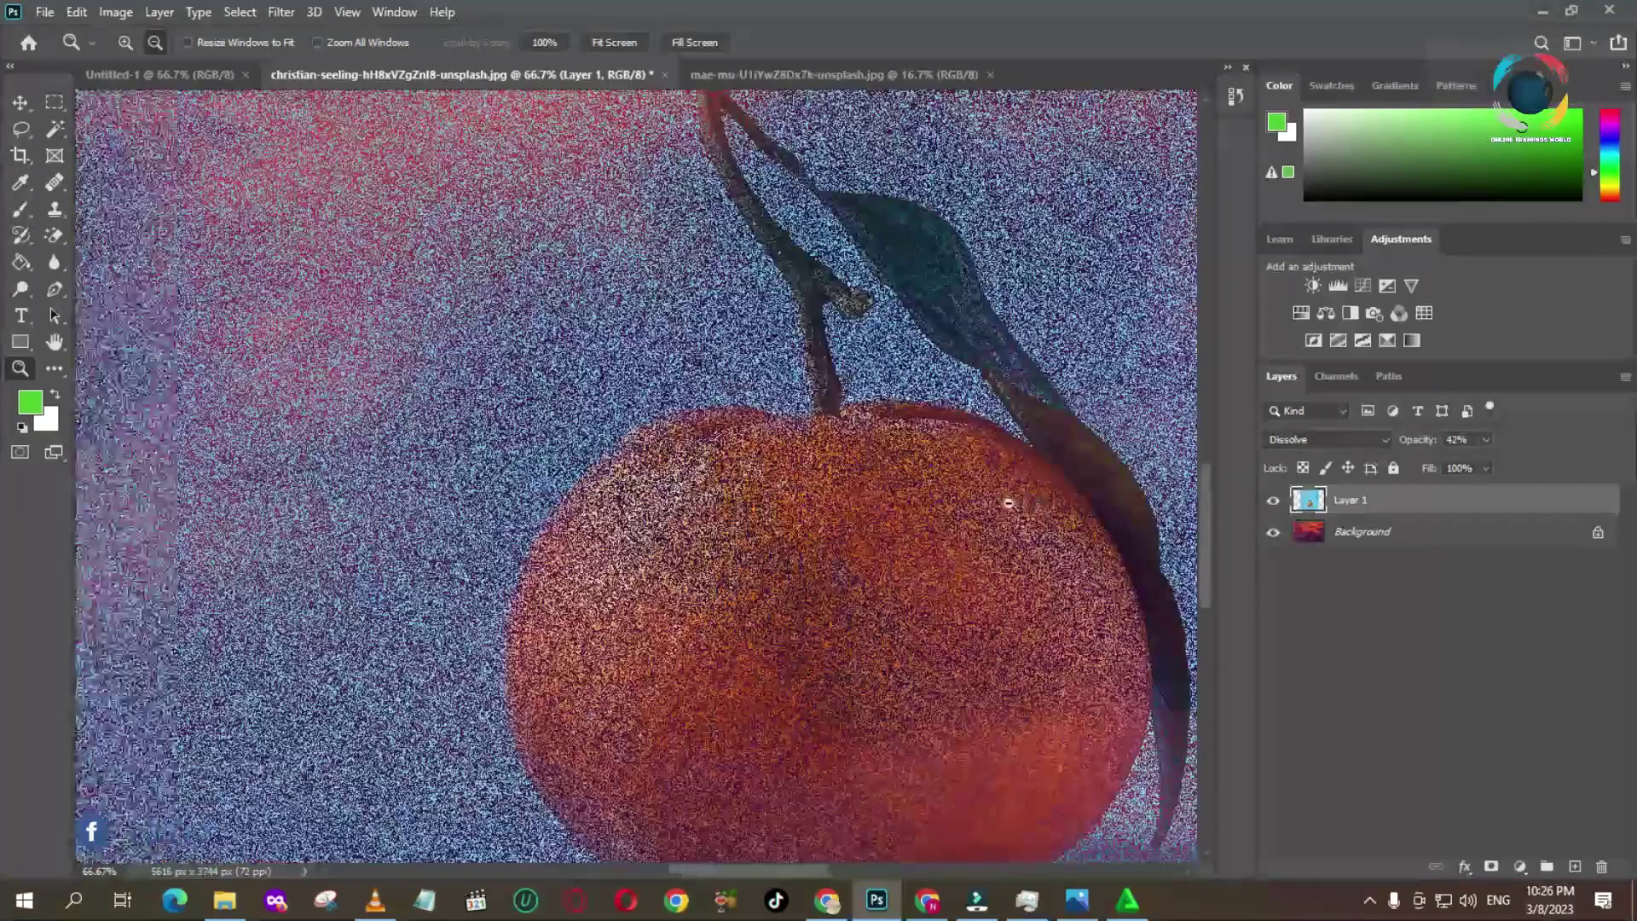
left_click(956, 508, "alt")
left_click(954, 511, "alt")
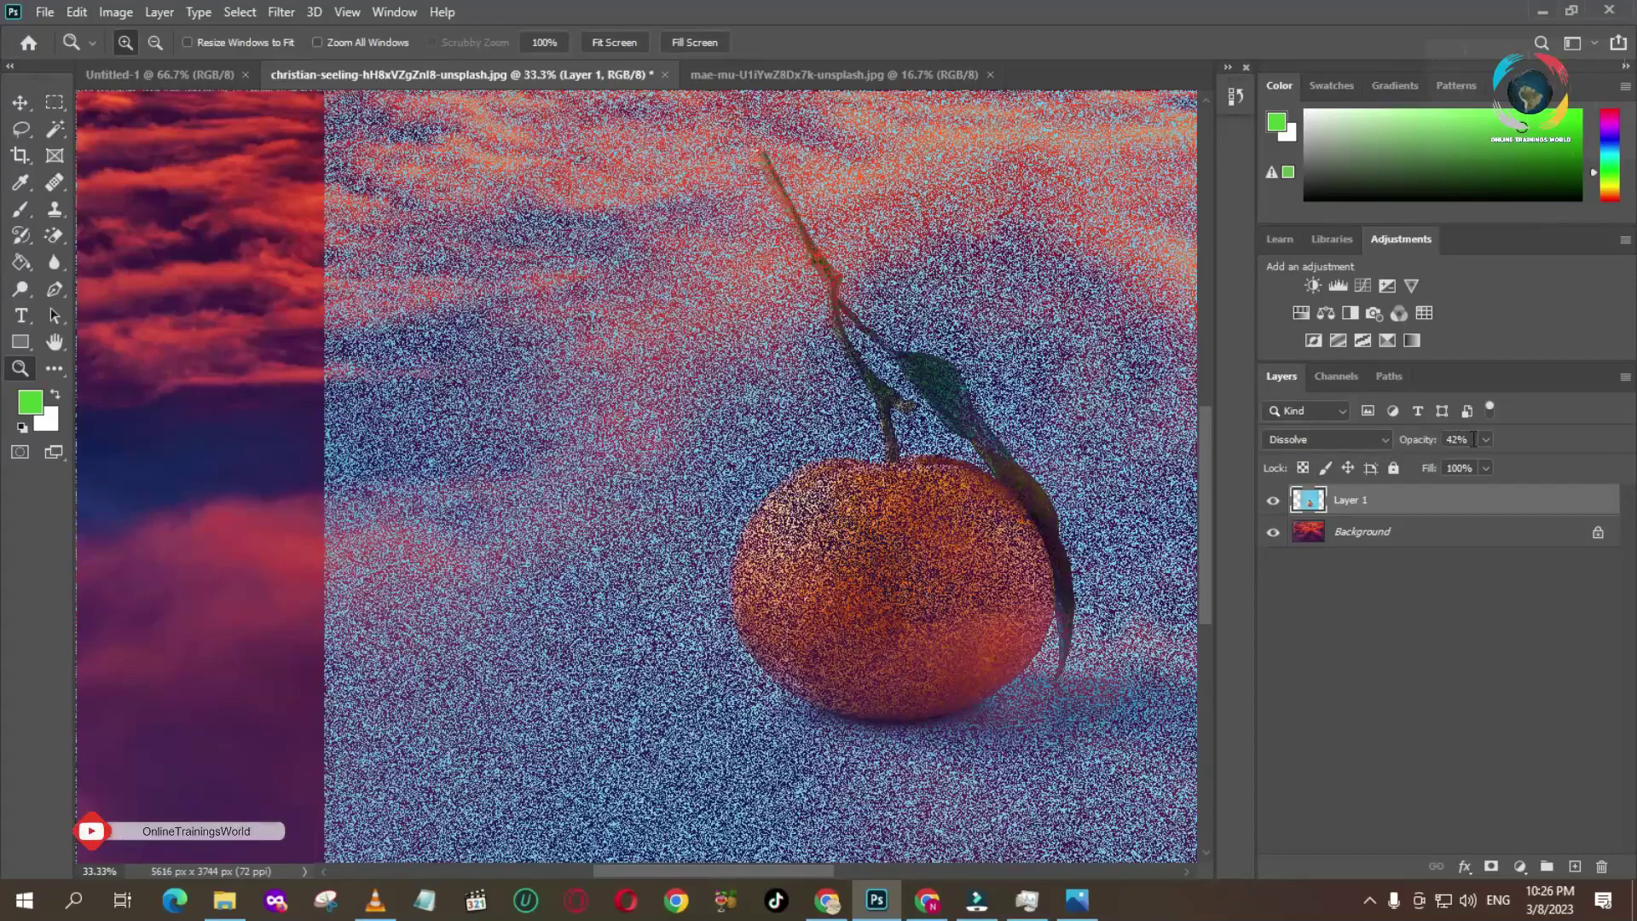
Restore the orange photo layer to 100% opacity and the Normal blend mode.
left_click(1484, 442)
left_click(1487, 464)
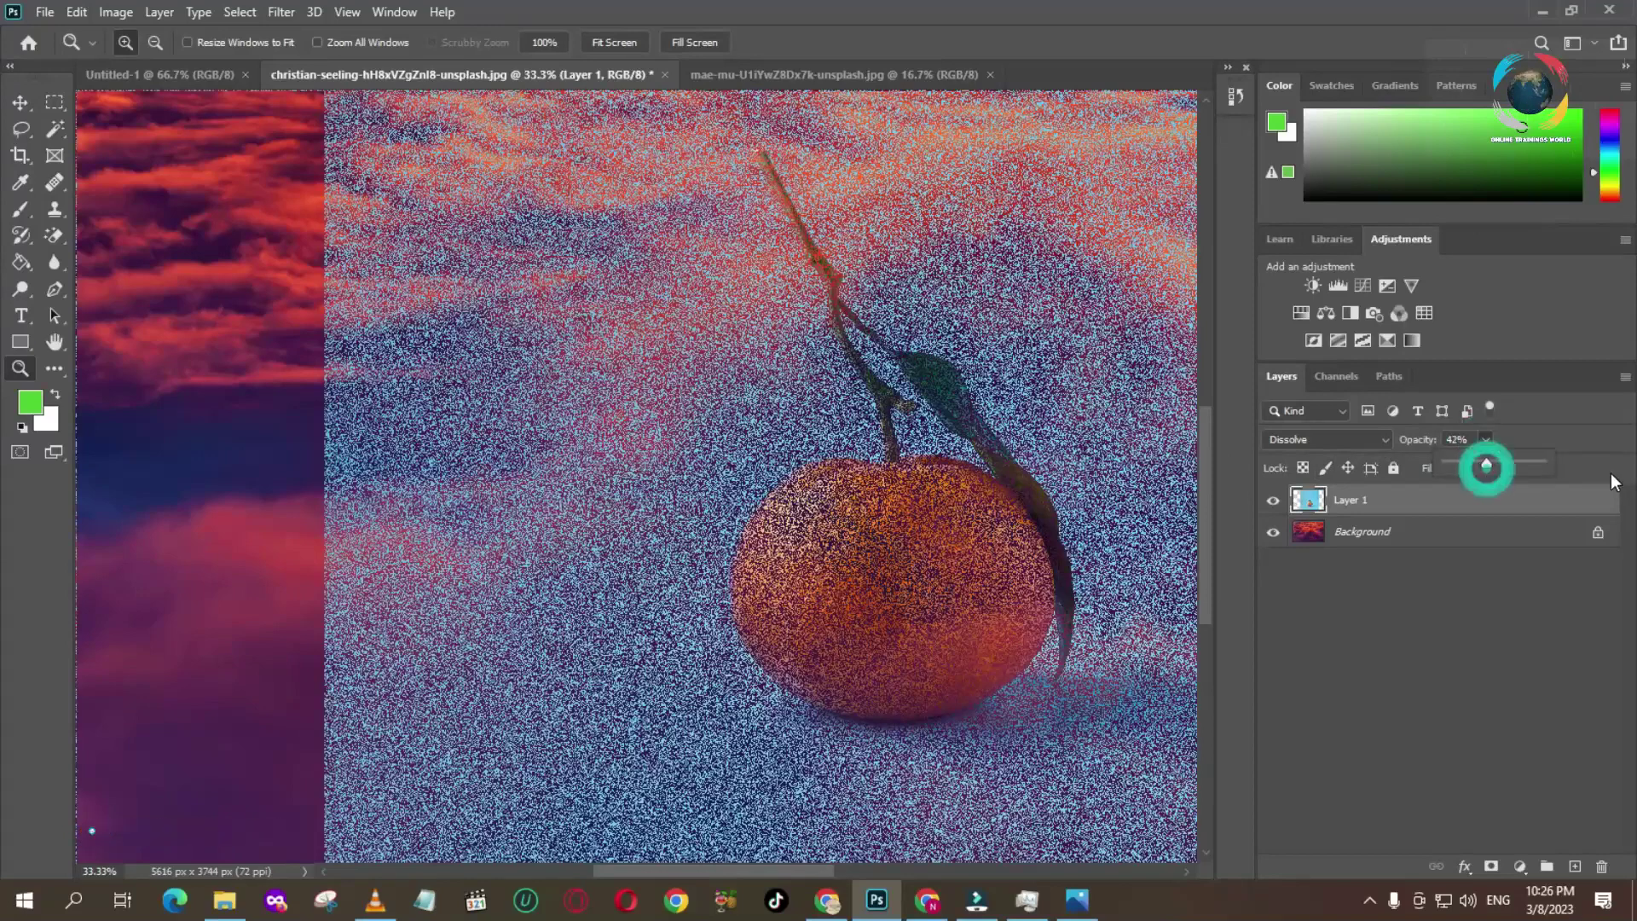
left_click_drag(1489, 469, 1541, 464)
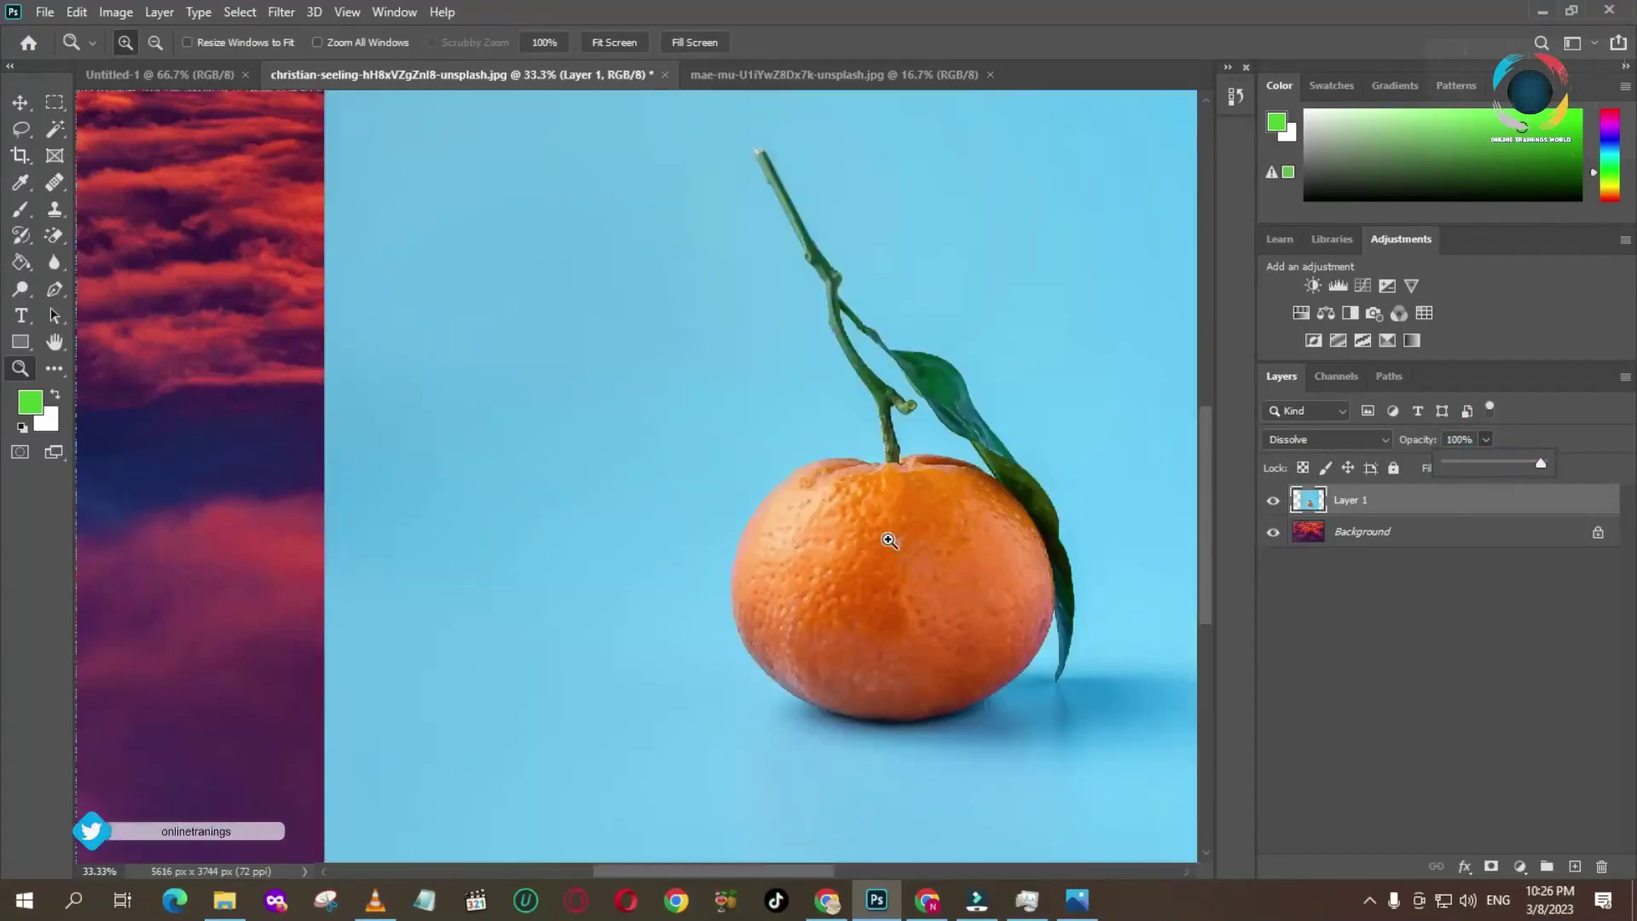
left_click(1385, 440)
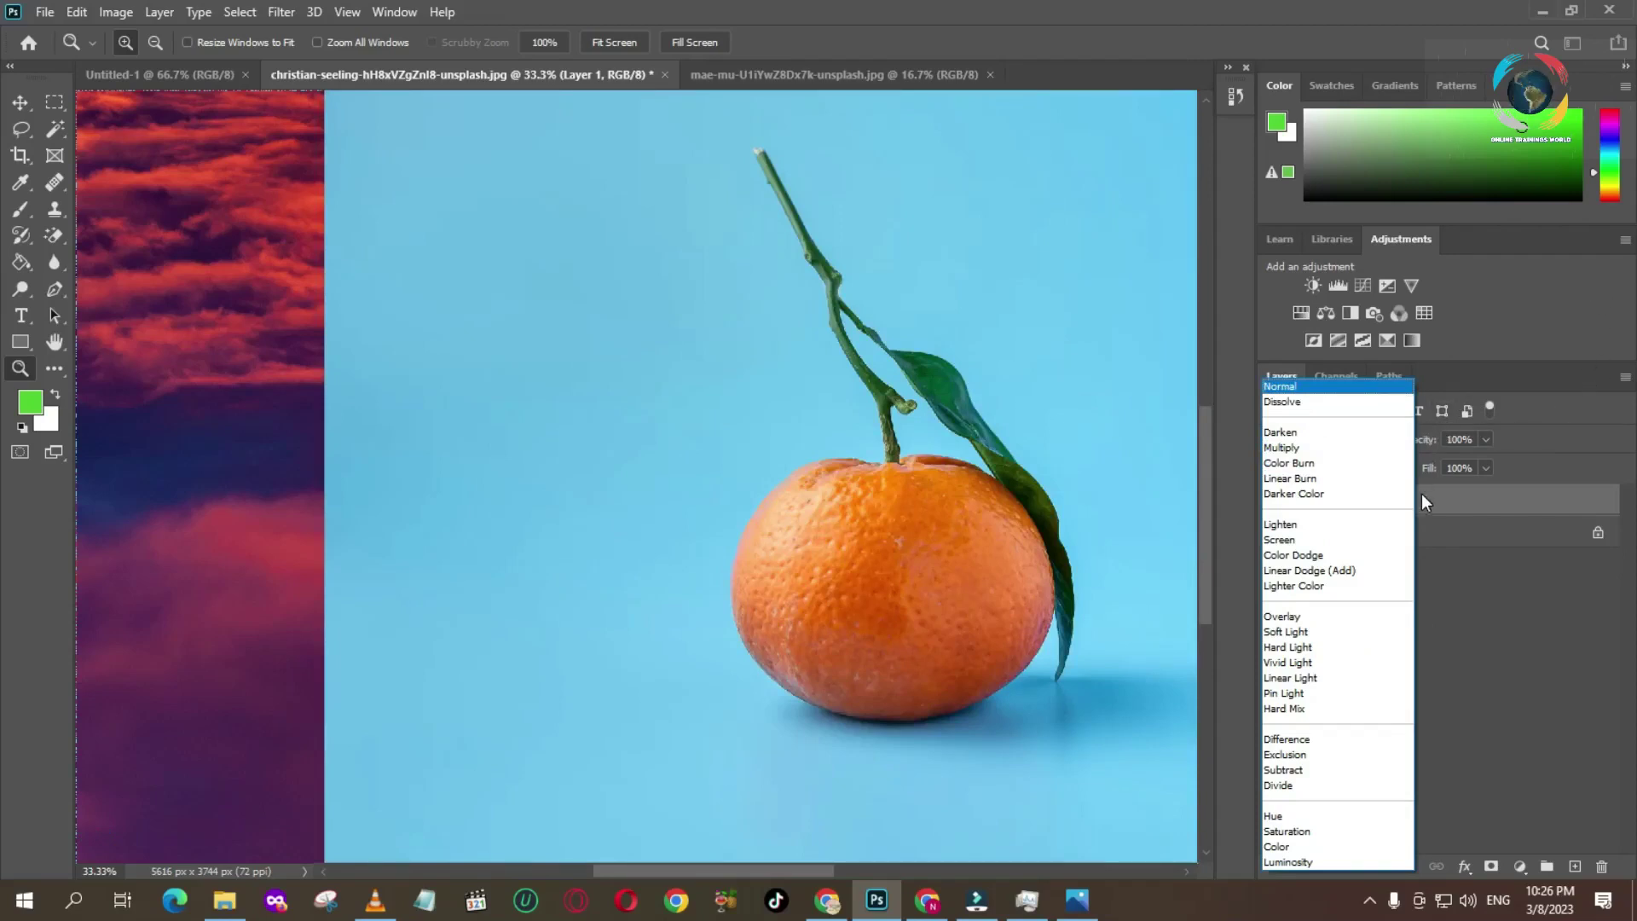
key("Return")
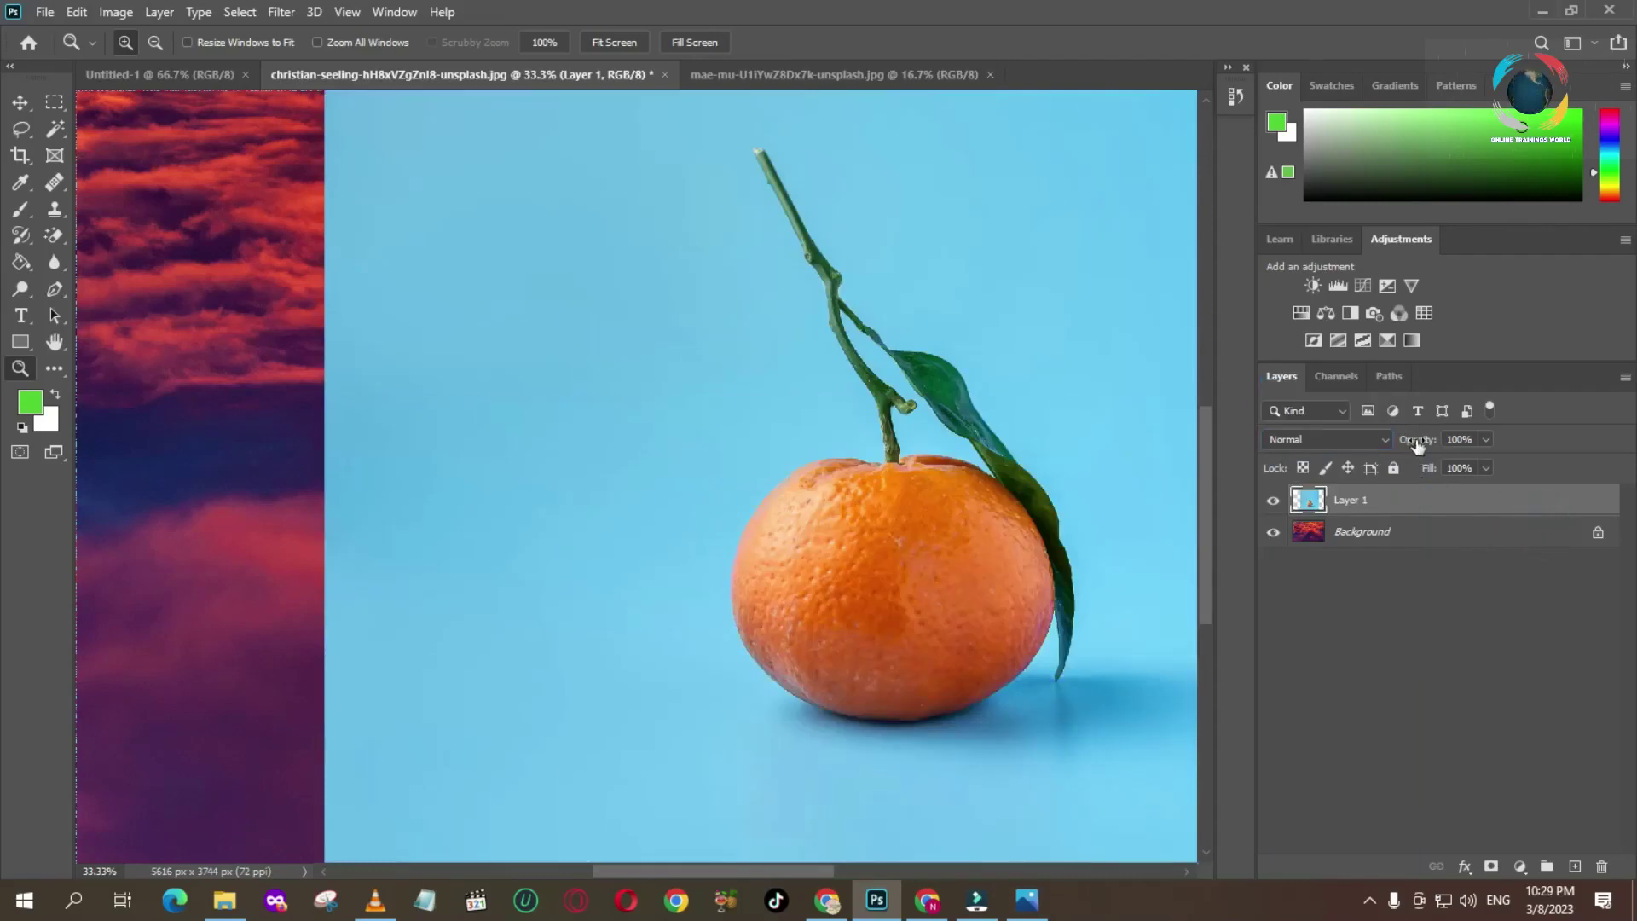
left_click(1387, 440)
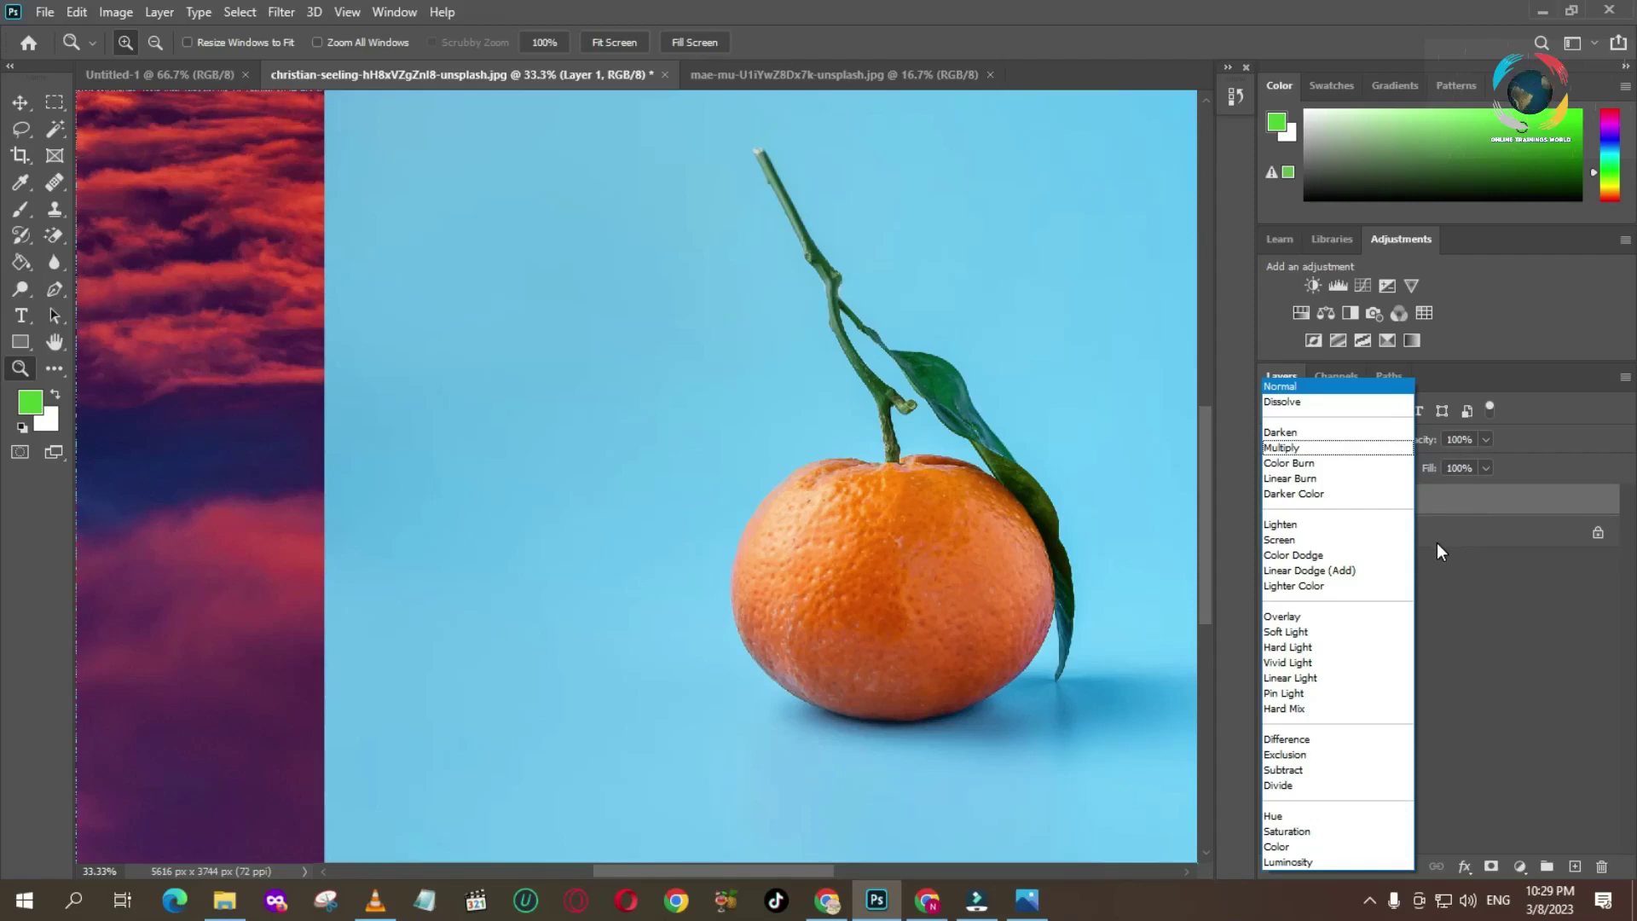
key("Down")
key("Down")
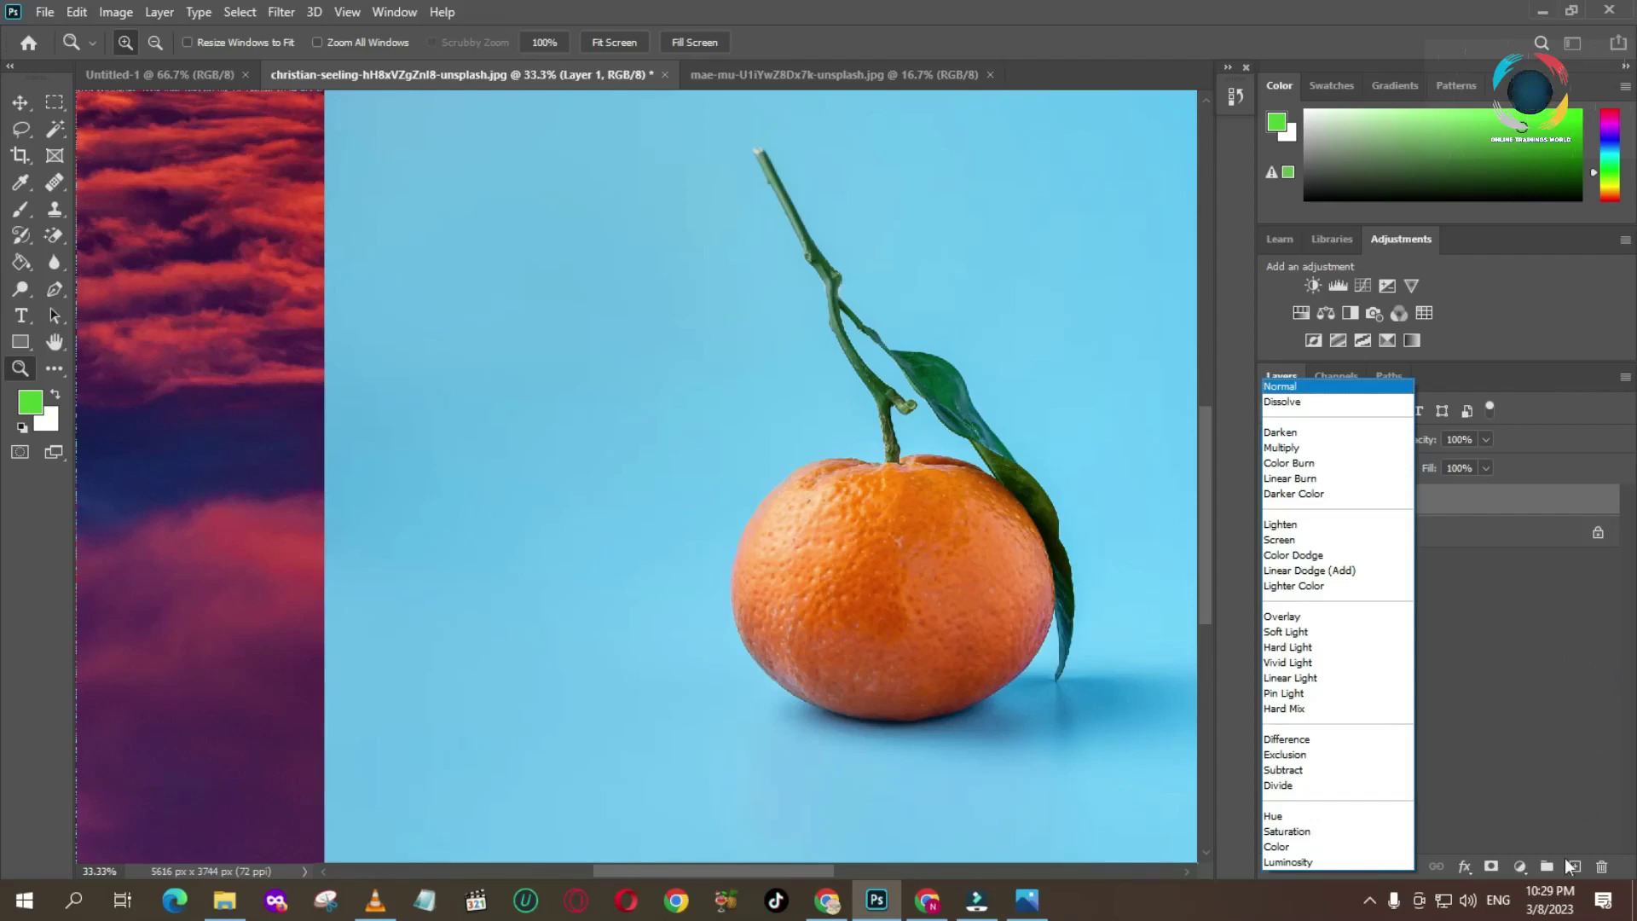
left_click(701, 439)
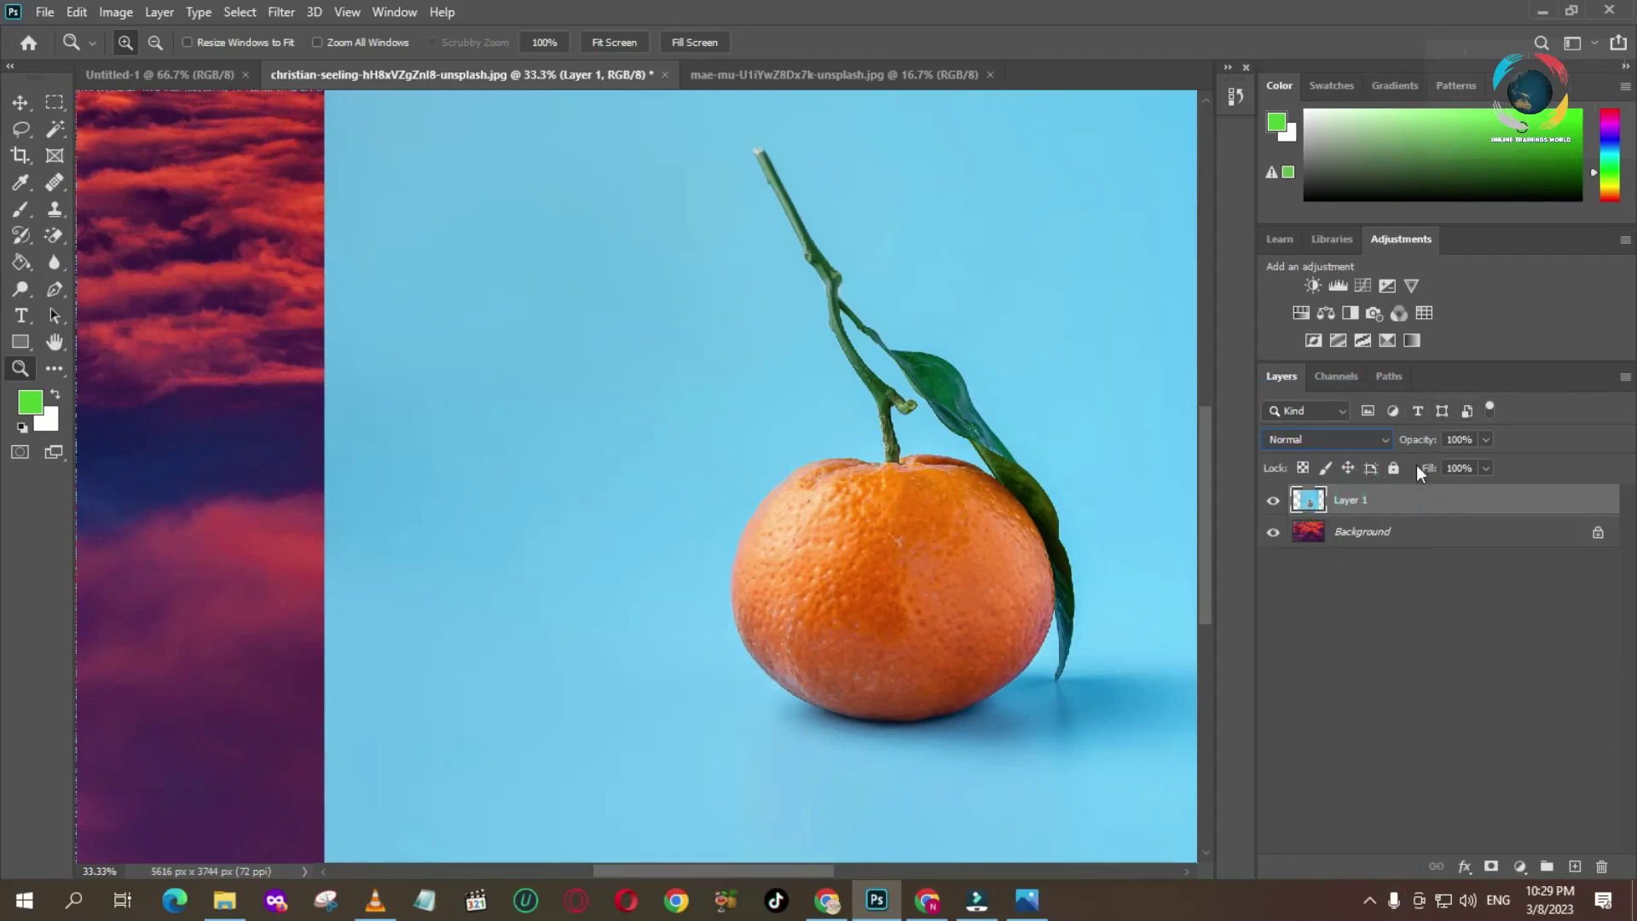
Delete the orange photo layer from the sunset cloud document.
left_click(1393, 467)
left_click(1393, 468)
left_click_drag(1385, 499, 1601, 863)
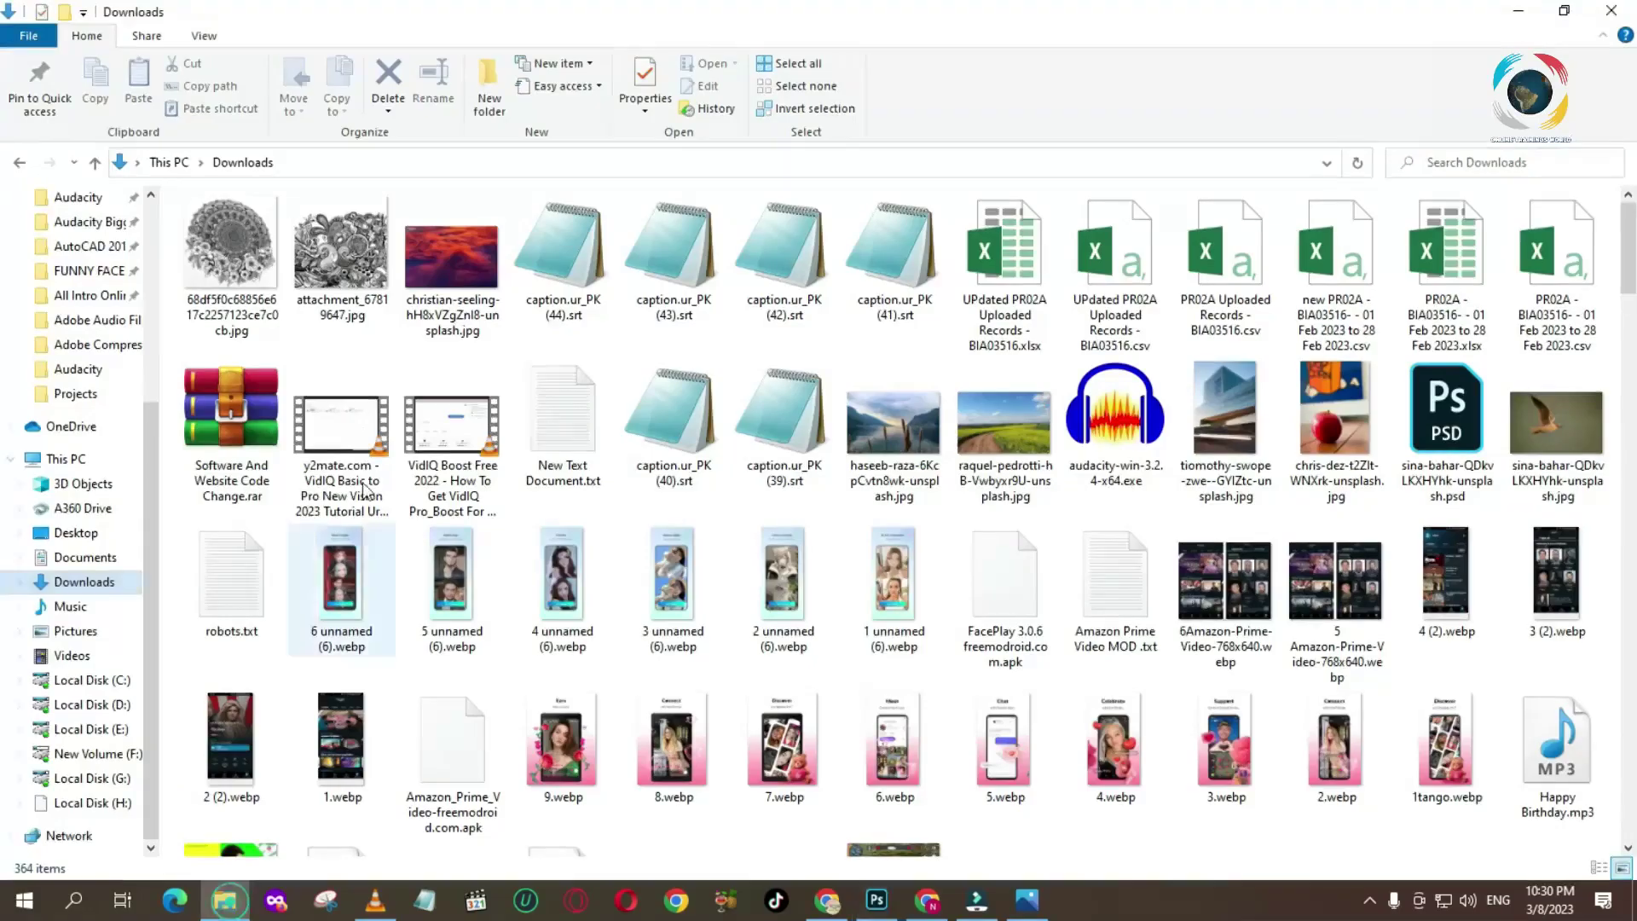
Open attachment_67819647.jpg from the Downloads folder as a separate Photoshop document.
left_click(224, 899)
left_click_drag(327, 254, 790, 171)
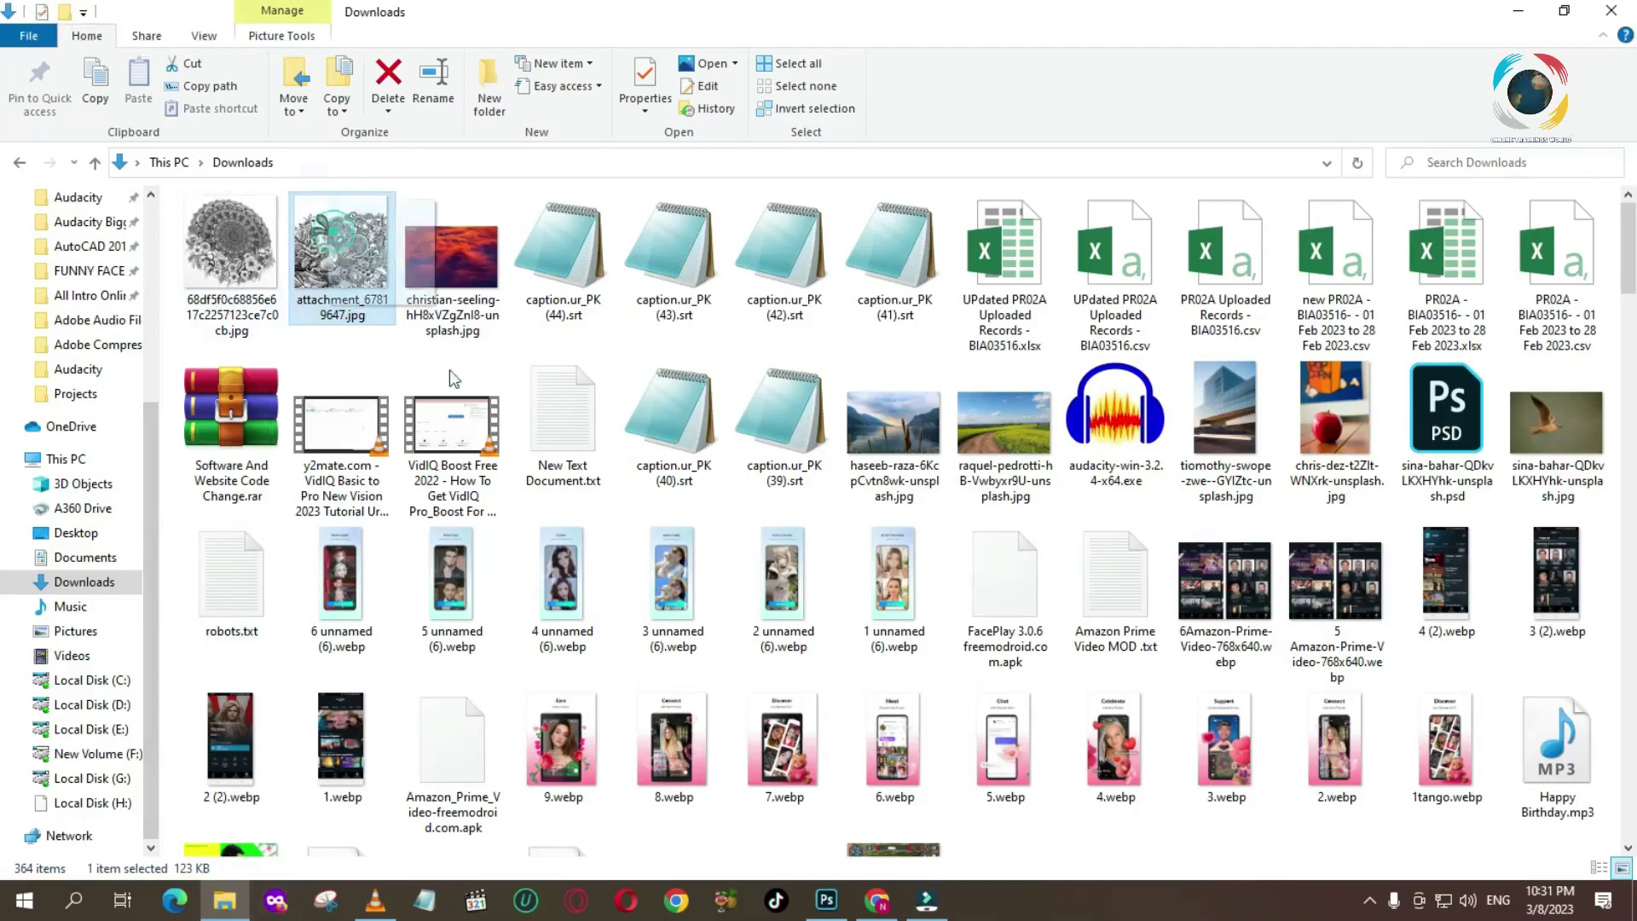
mouse_move(341, 256)
left_mouse_down()
mouse_move(865, 789)
mouse_move(826, 899)
mouse_move(778, 65)
mouse_move(792, 70)
left_mouse_up()
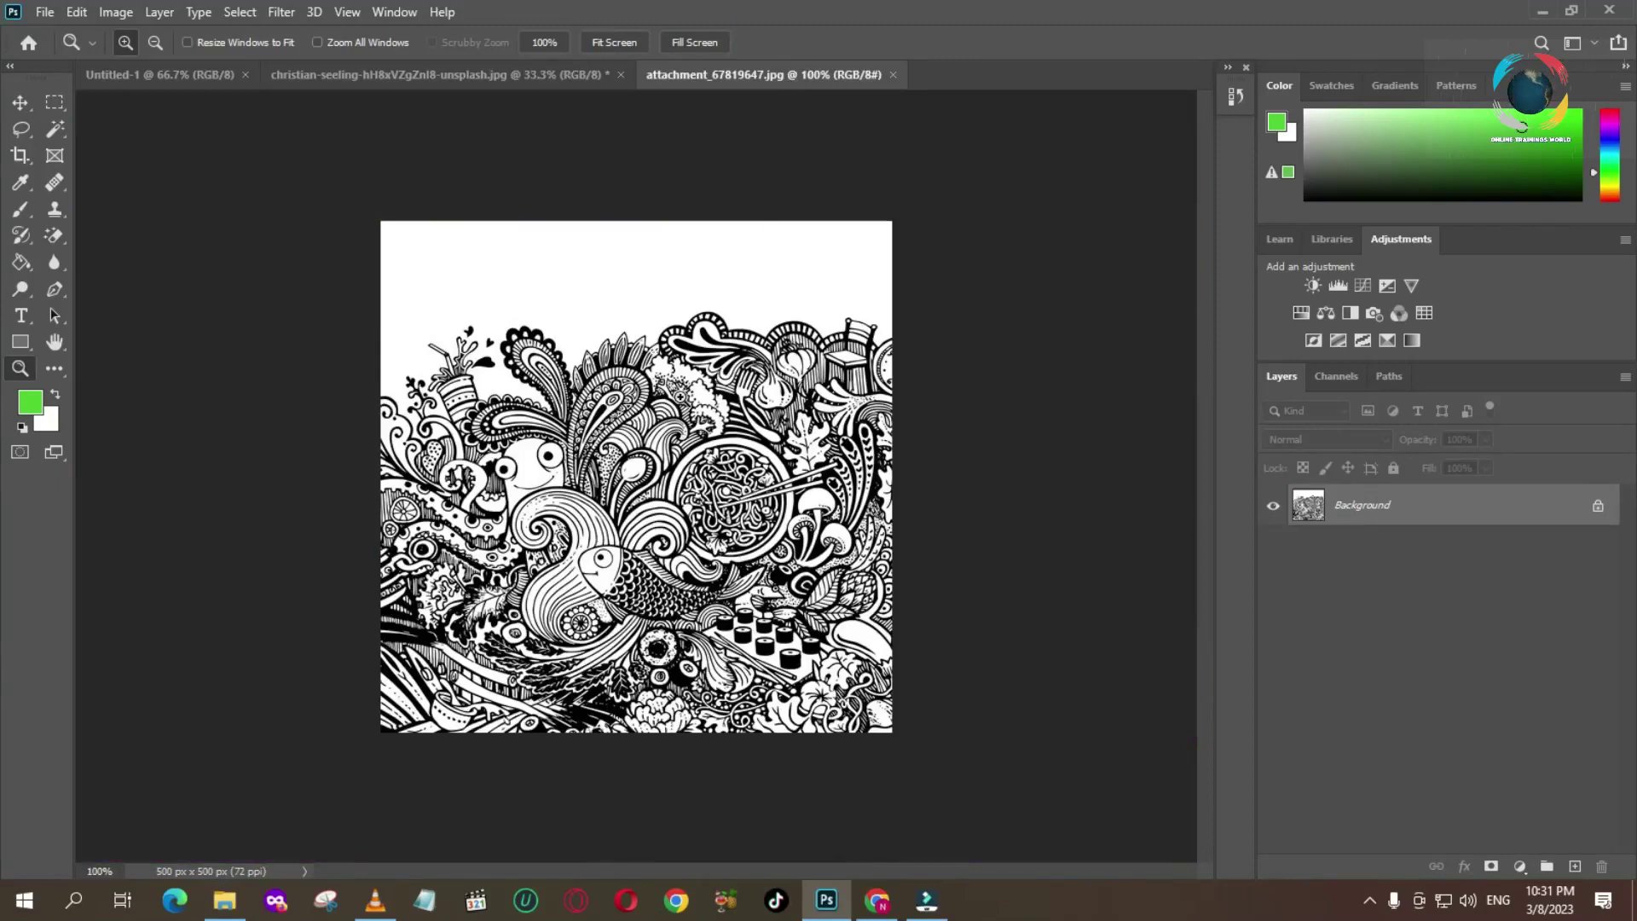
Copy the entire doodle image into the sunset cloud document and position it near the middle of the visible clouds.
key("ctrl+a")
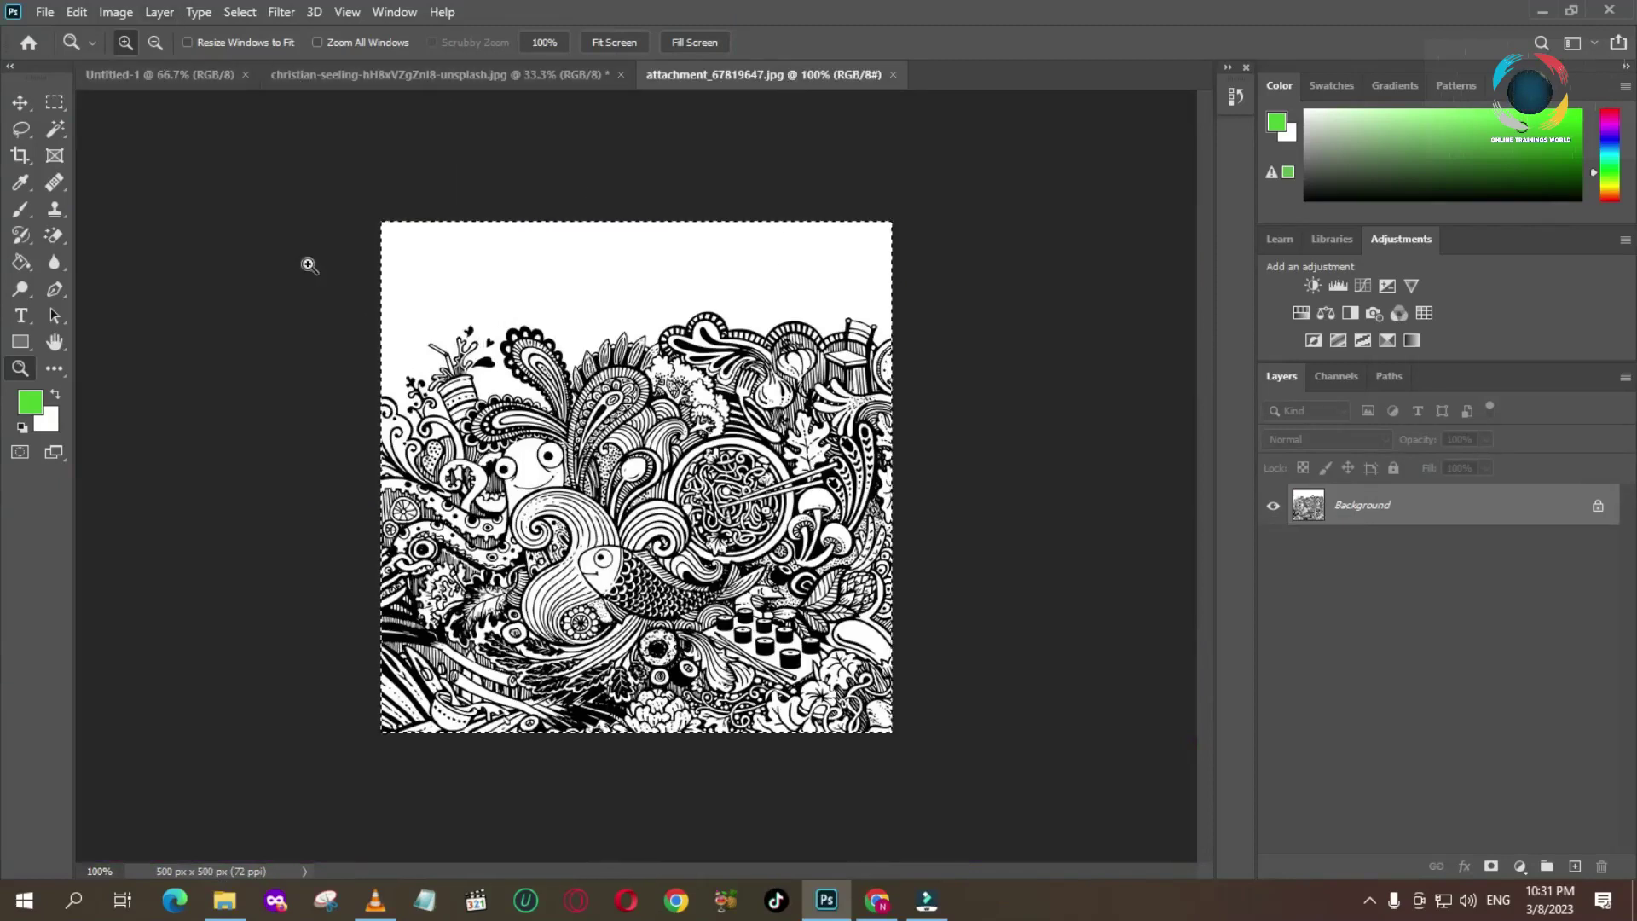
key("v")
left_click_drag(727, 427, 858, 577)
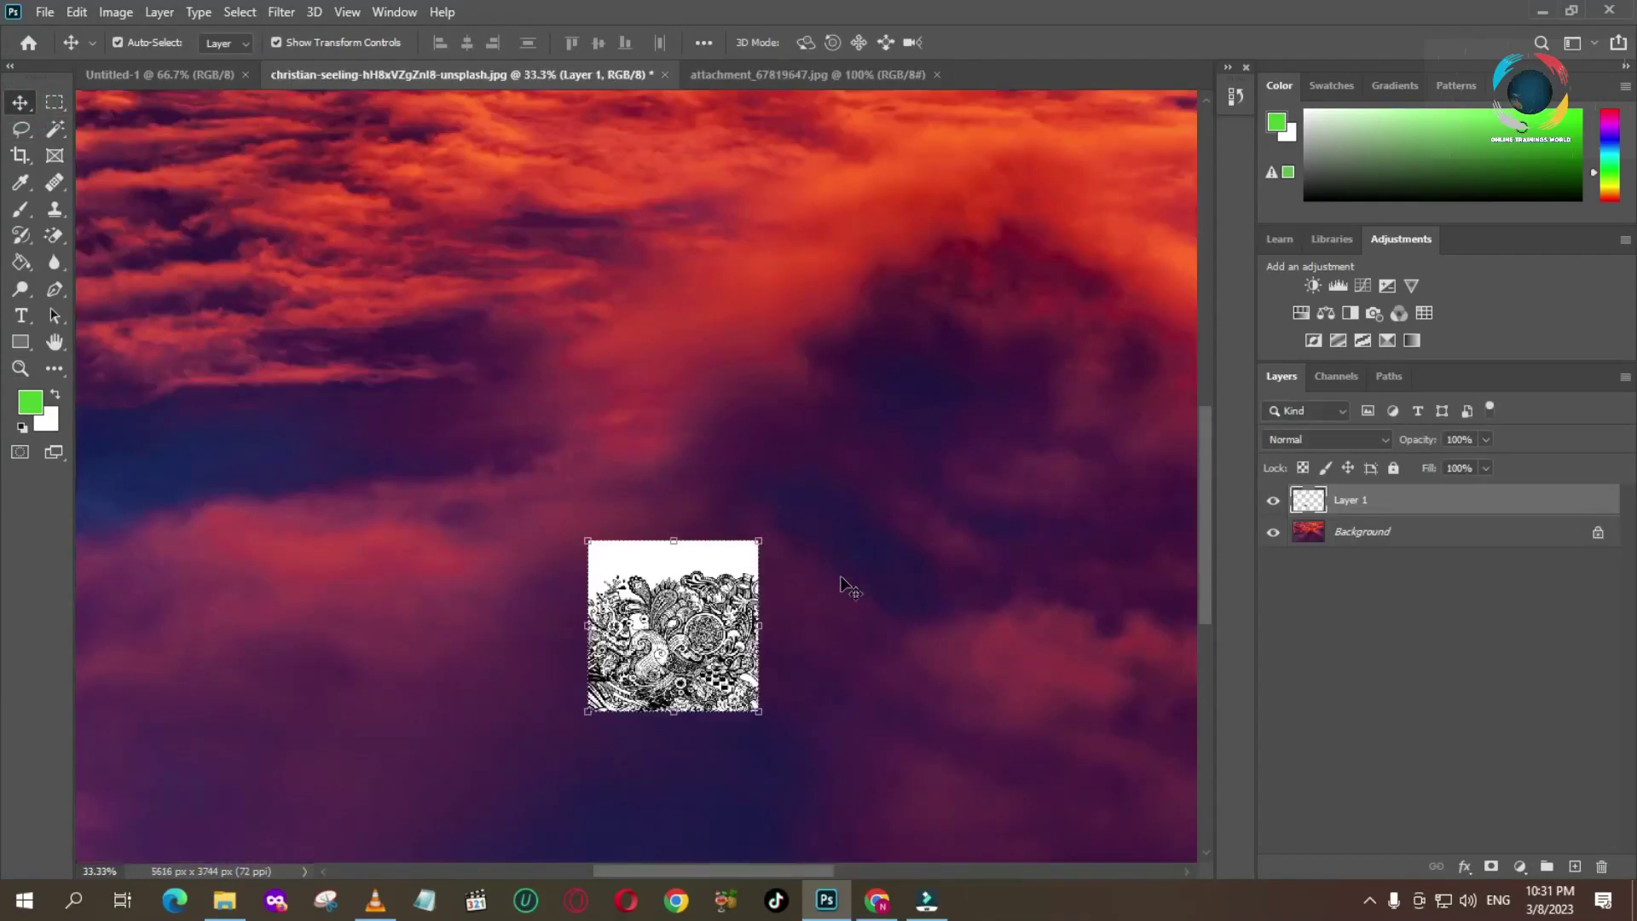
left_click_drag(658, 624, 700, 494)
Examine the doodle's black-and-white line detail over the clouds at magnifications up to 400%, and center it at 100%.
key("z")
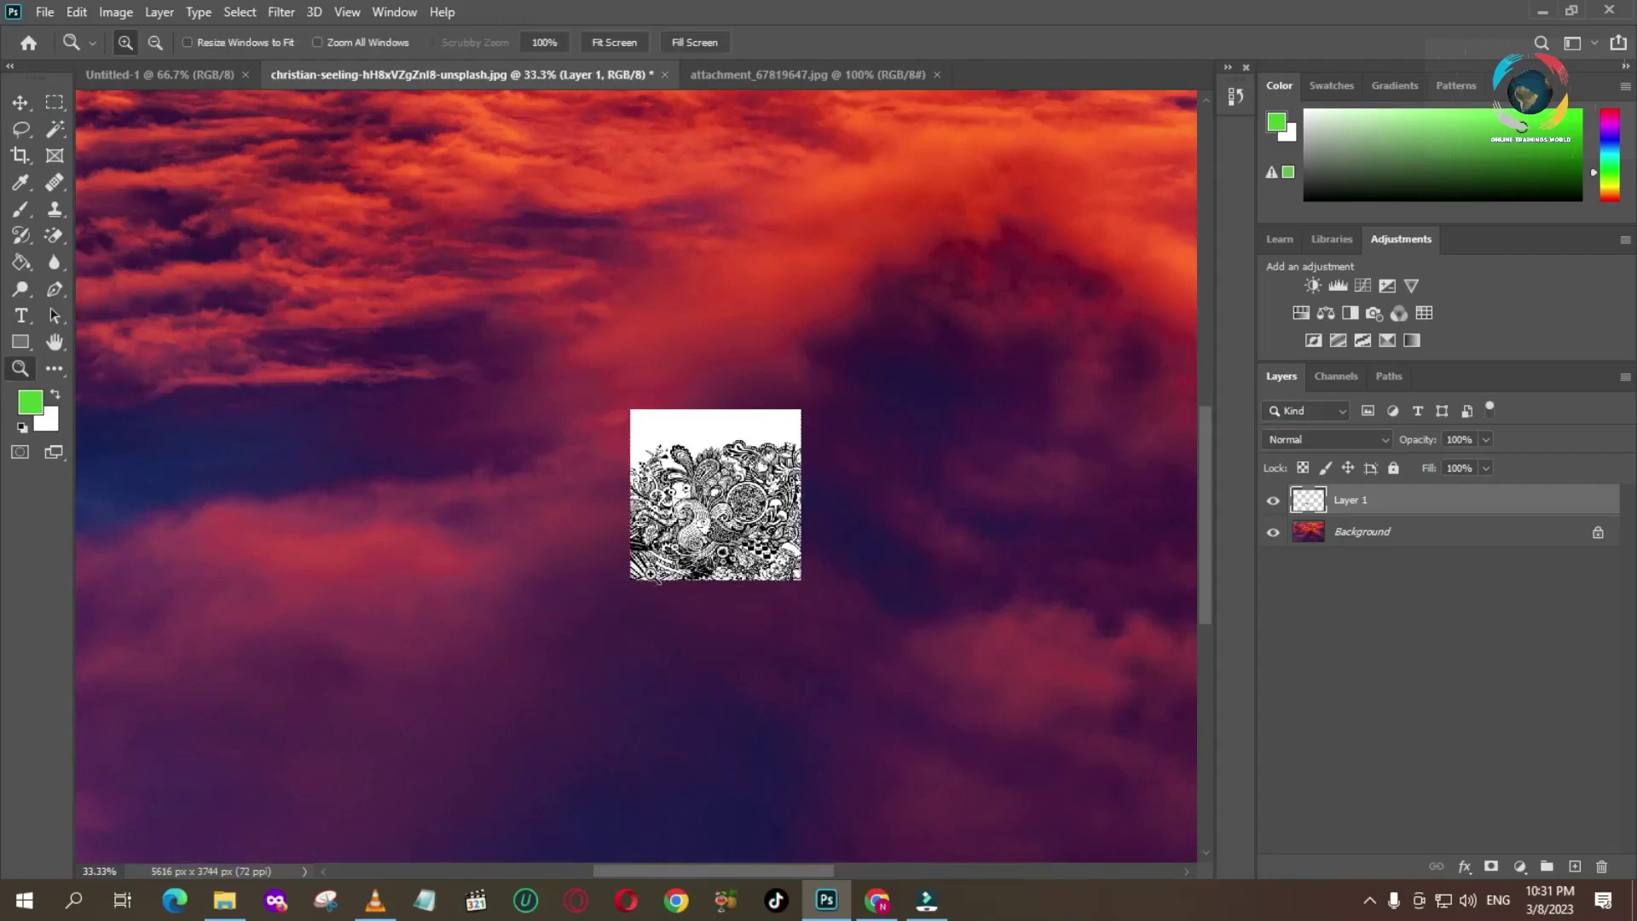
left_click(694, 461)
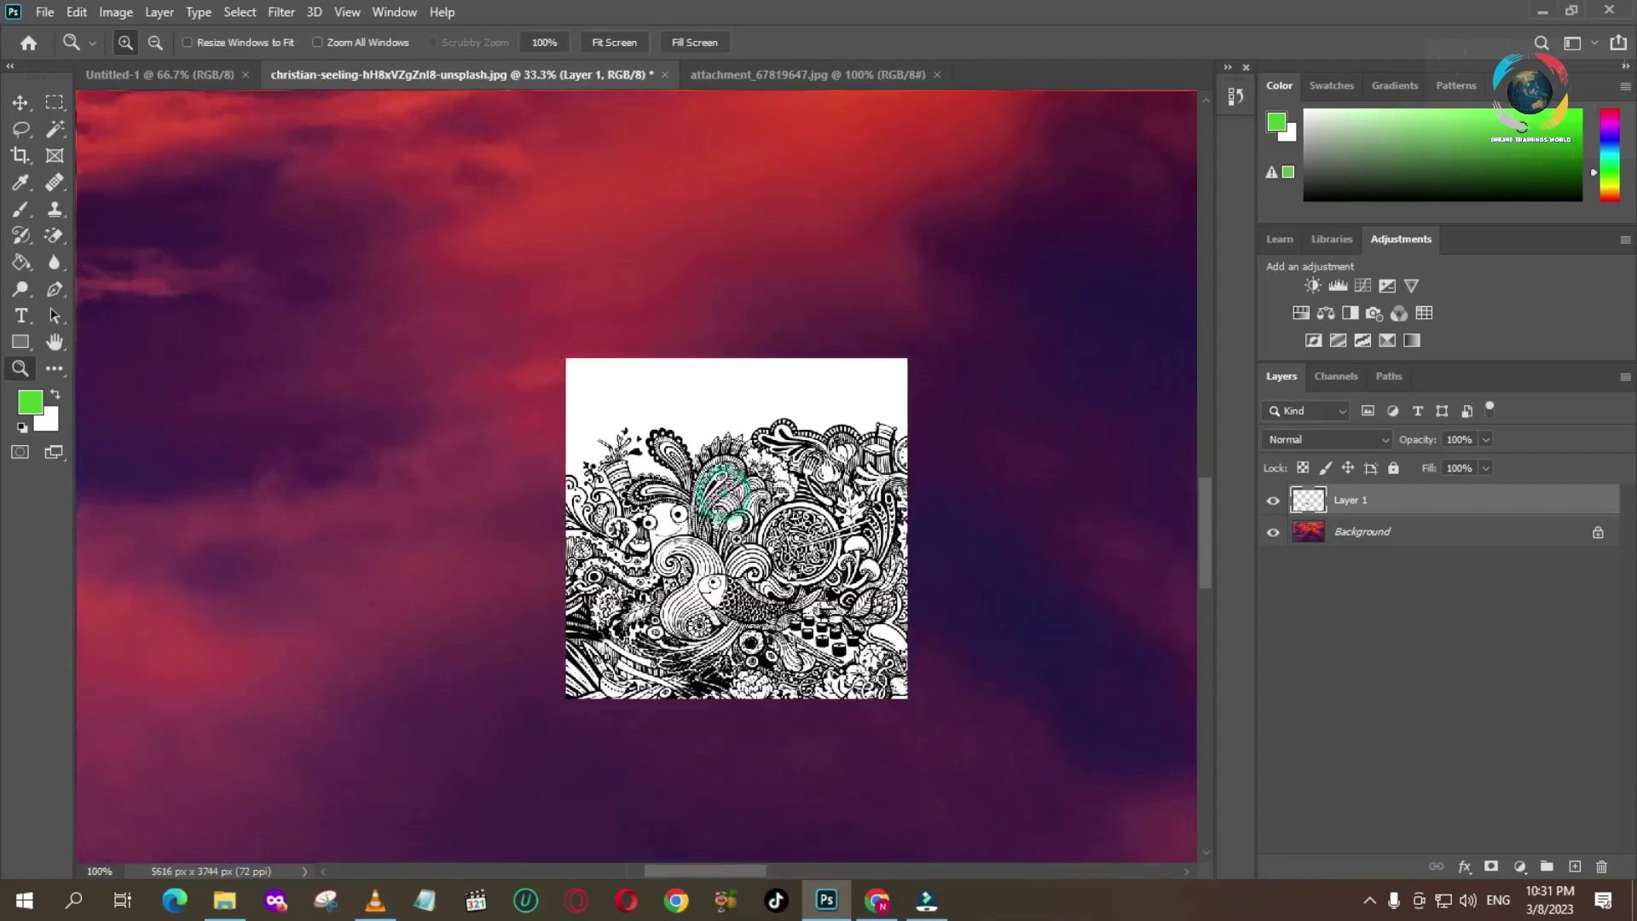
left_click(723, 487)
left_click(727, 494)
left_click(734, 512)
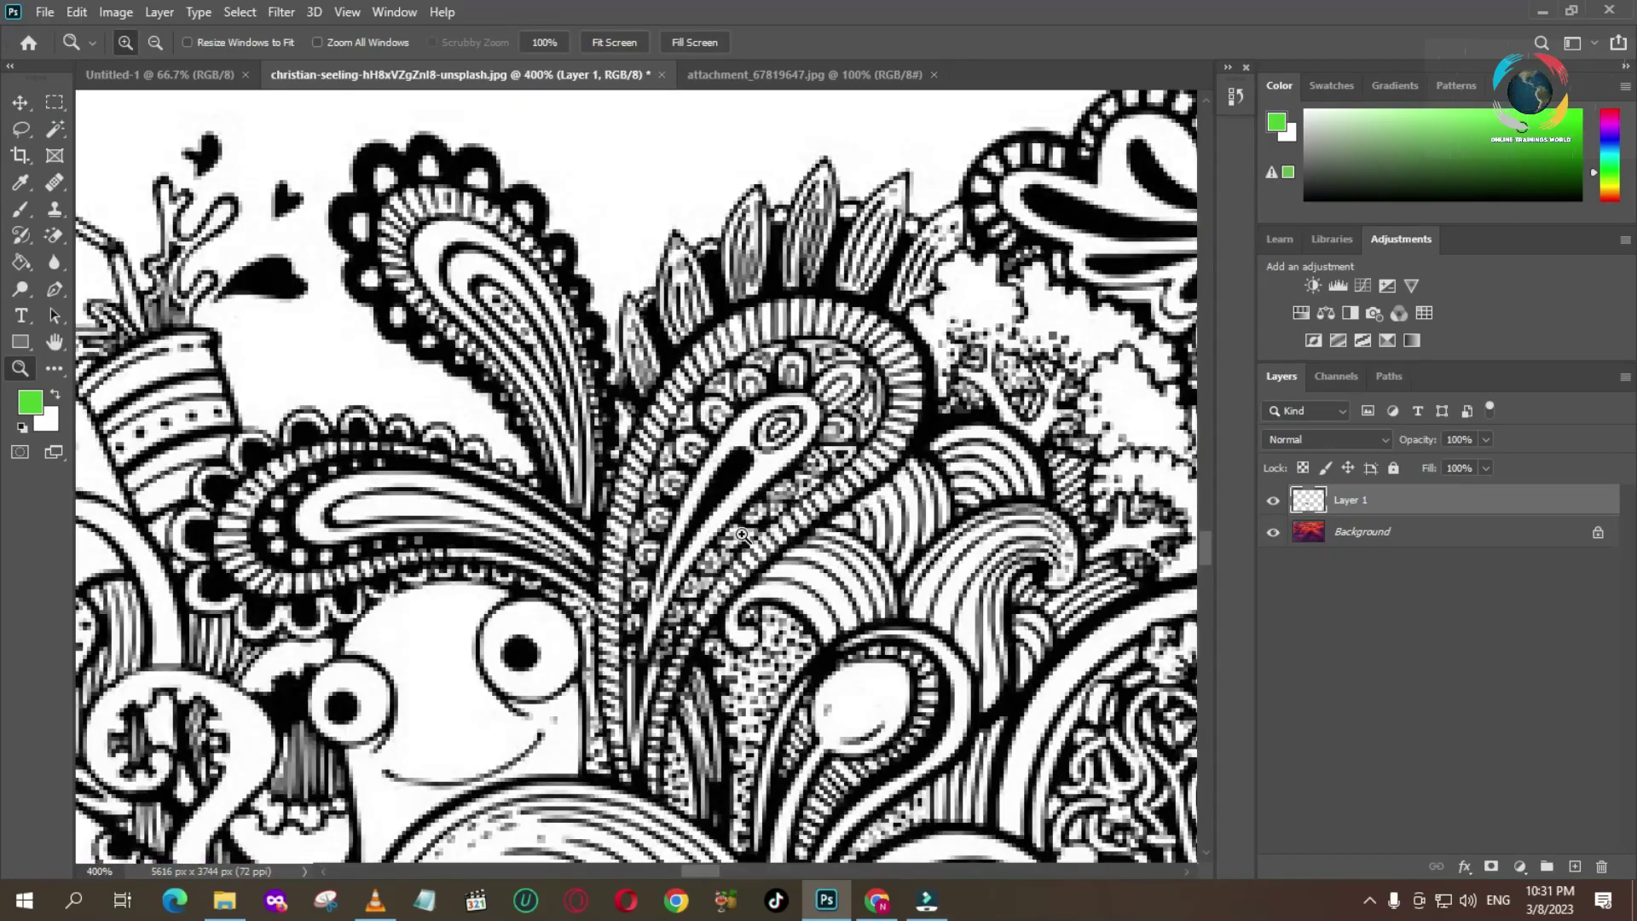
left_click(741, 535, "alt")
left_click(741, 534, "alt")
left_click(741, 535, "alt")
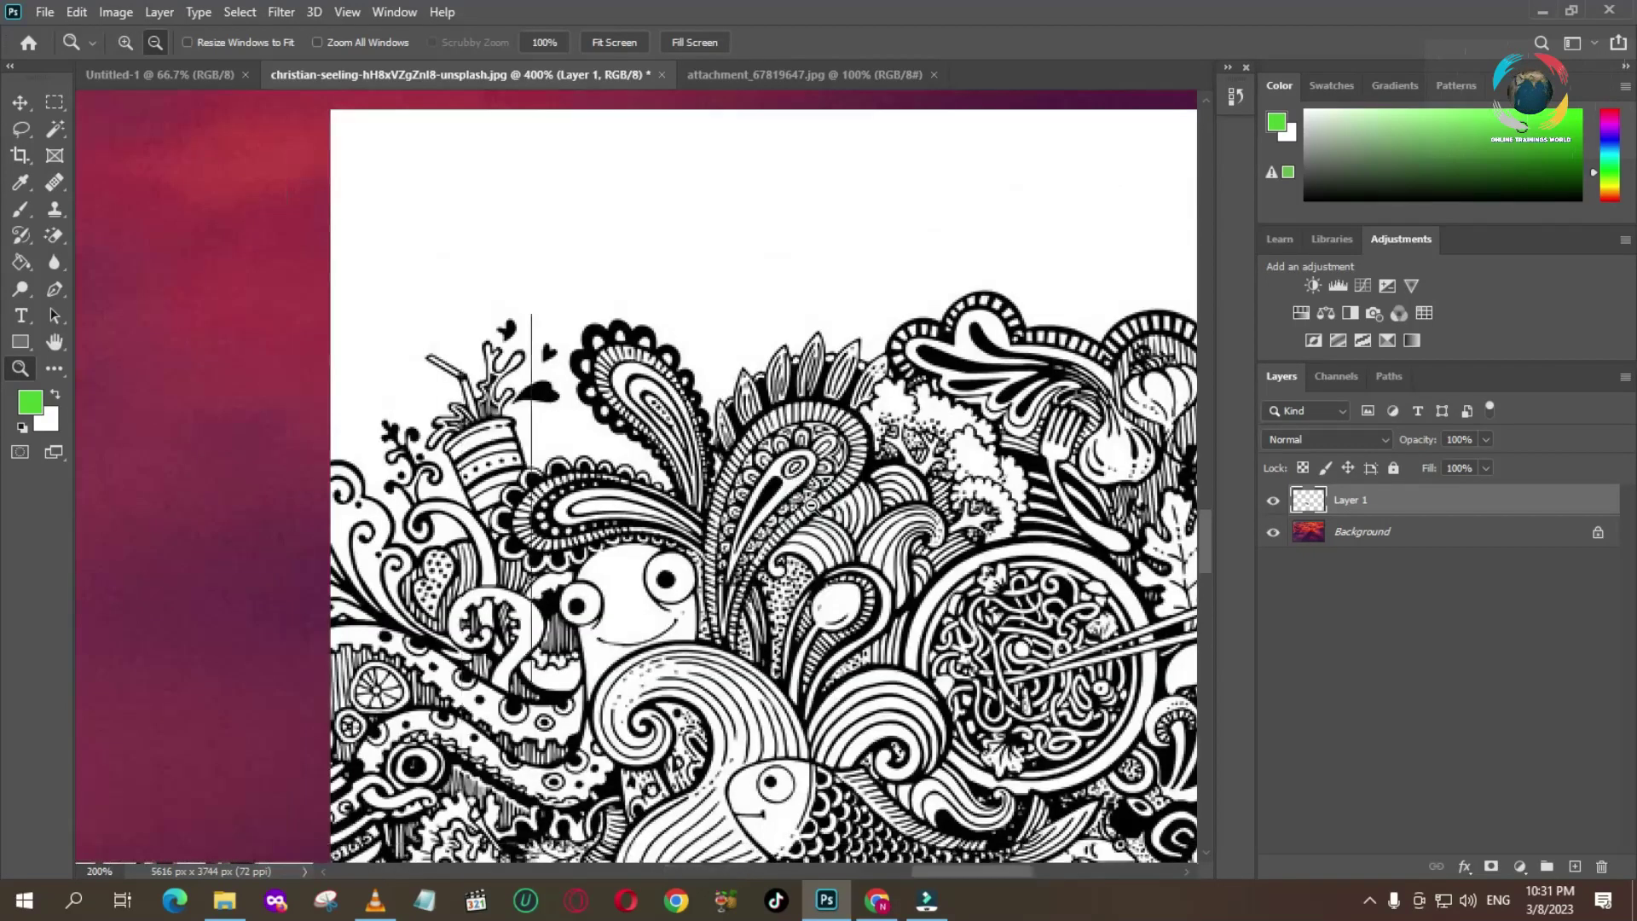
left_click(741, 534, "alt")
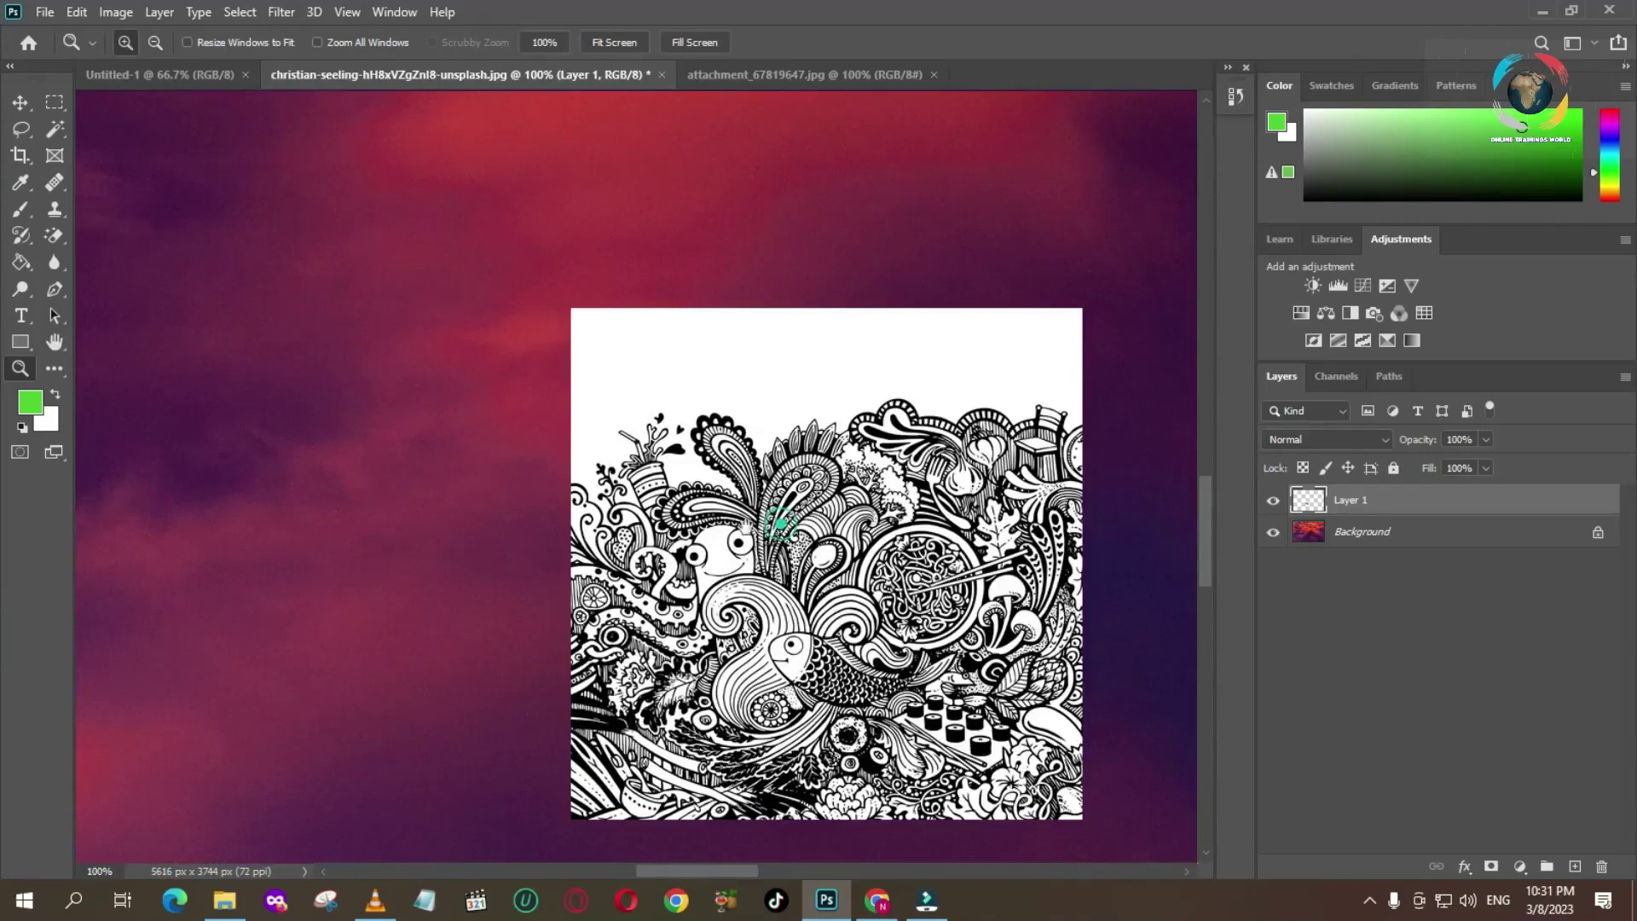
left_click_drag(779, 523, 623, 457)
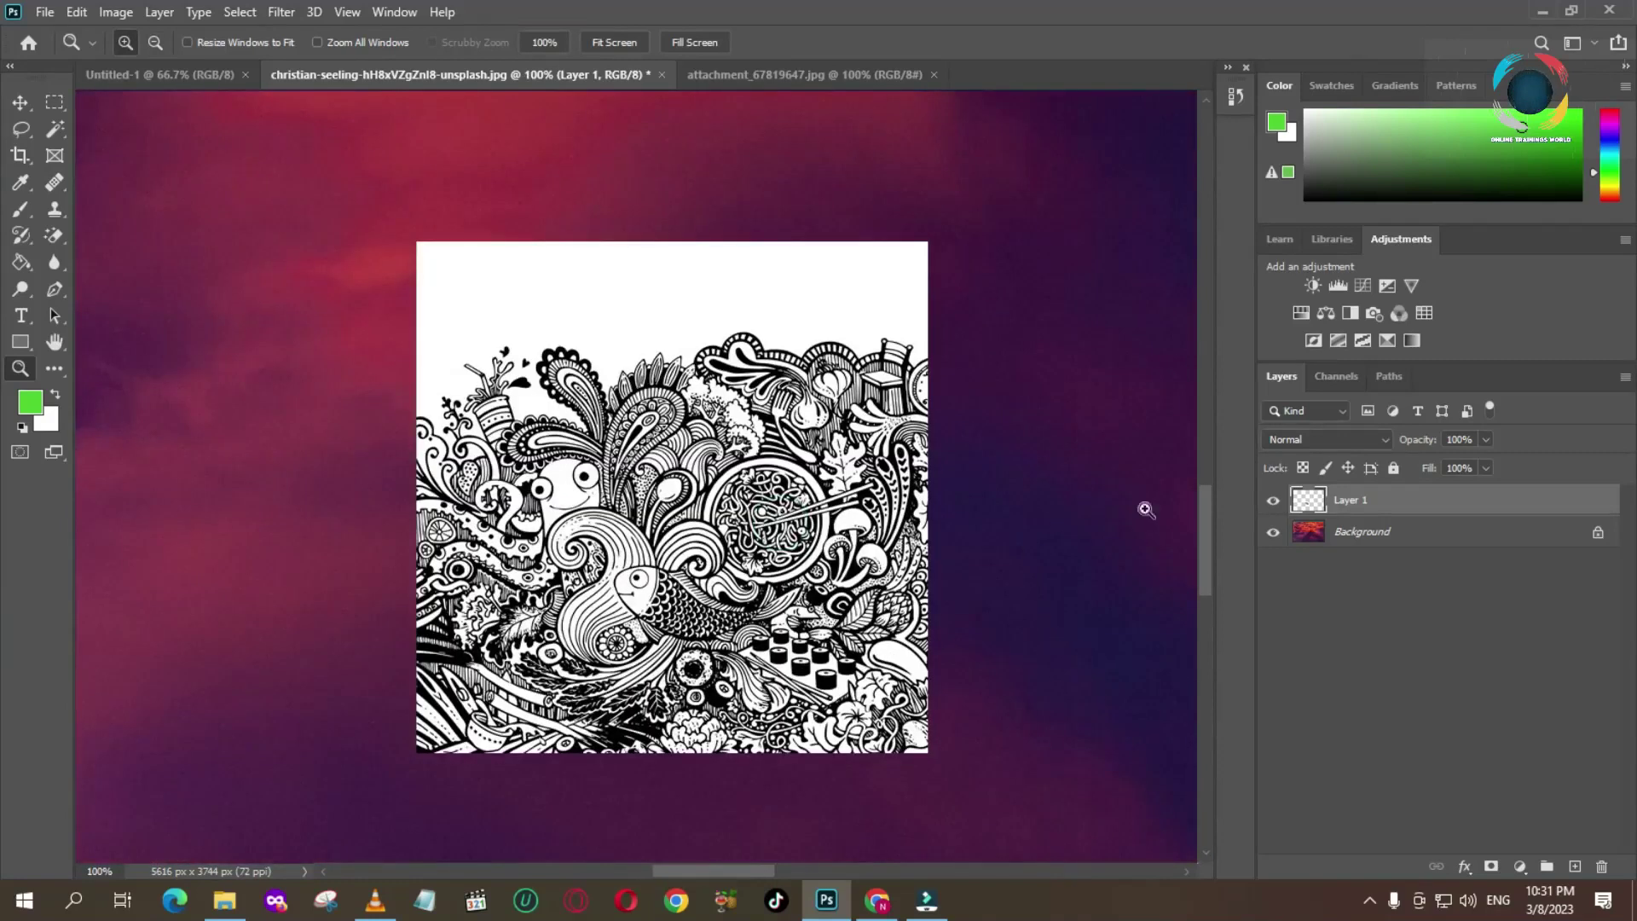
Try the Darken blend mode on the doodle layer, and undo it.
left_click(1387, 440)
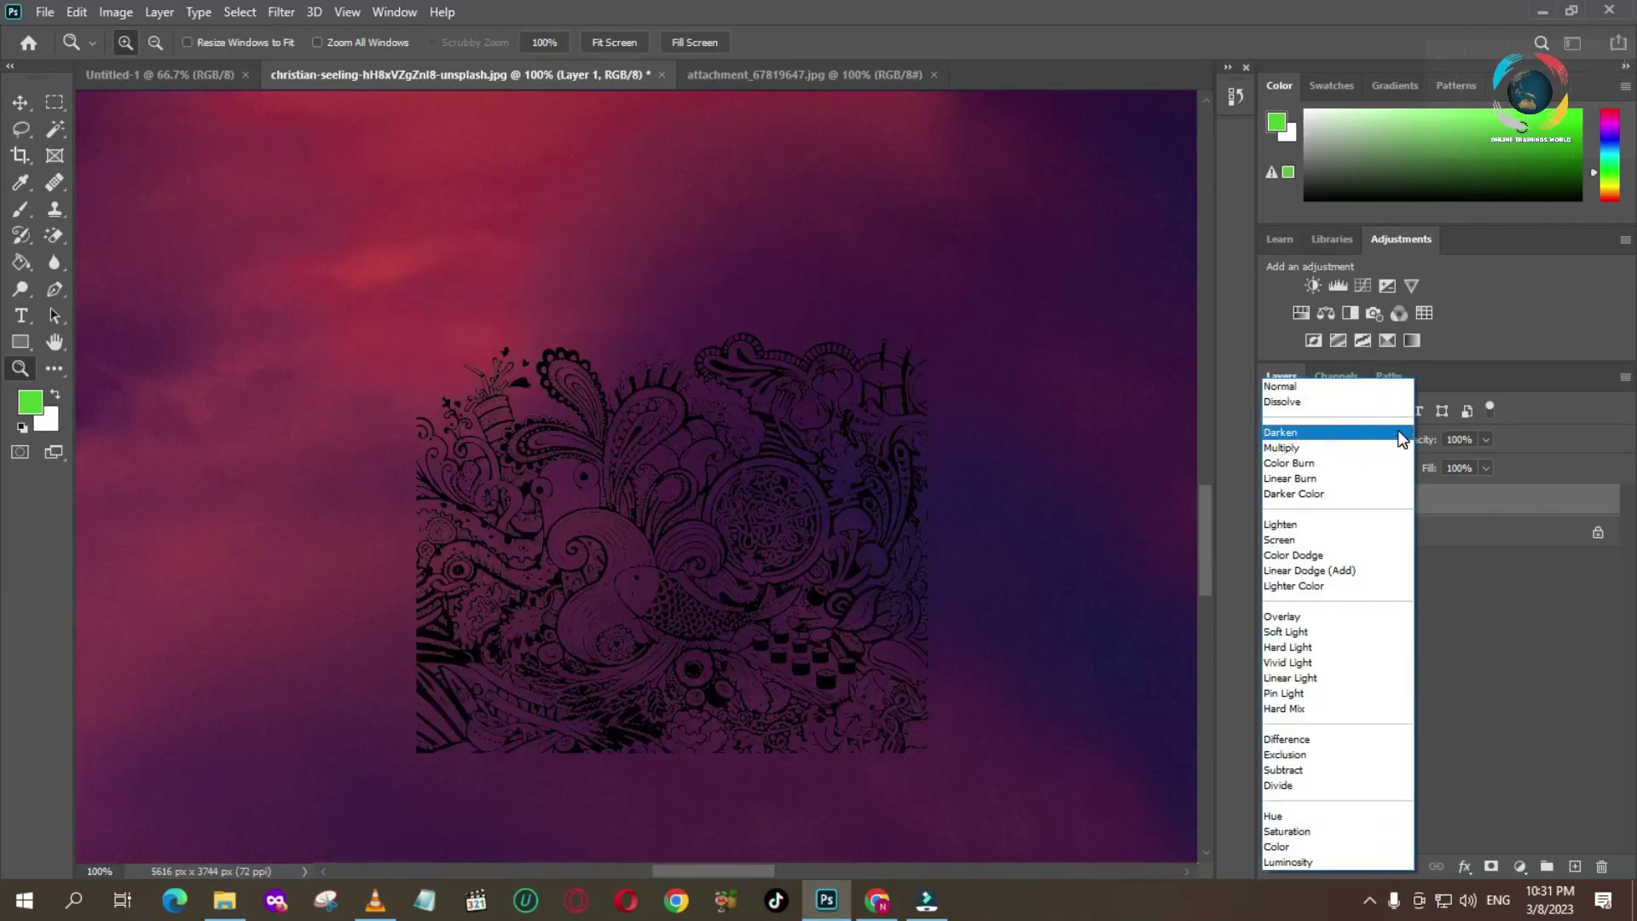
left_click(1401, 435)
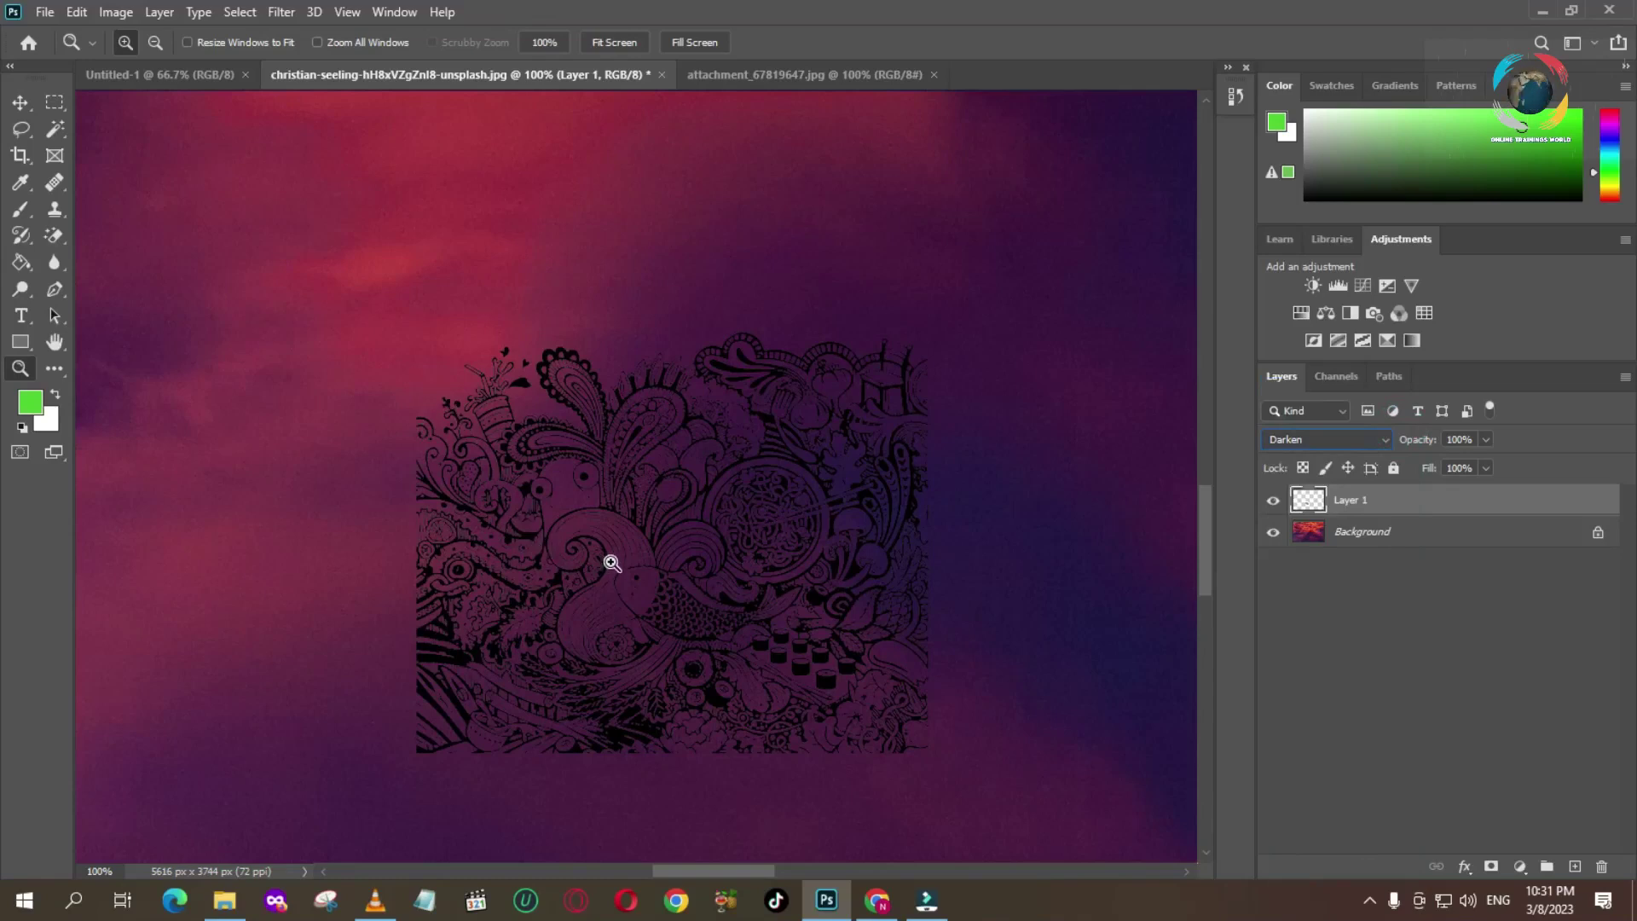
key("ctrl+z")
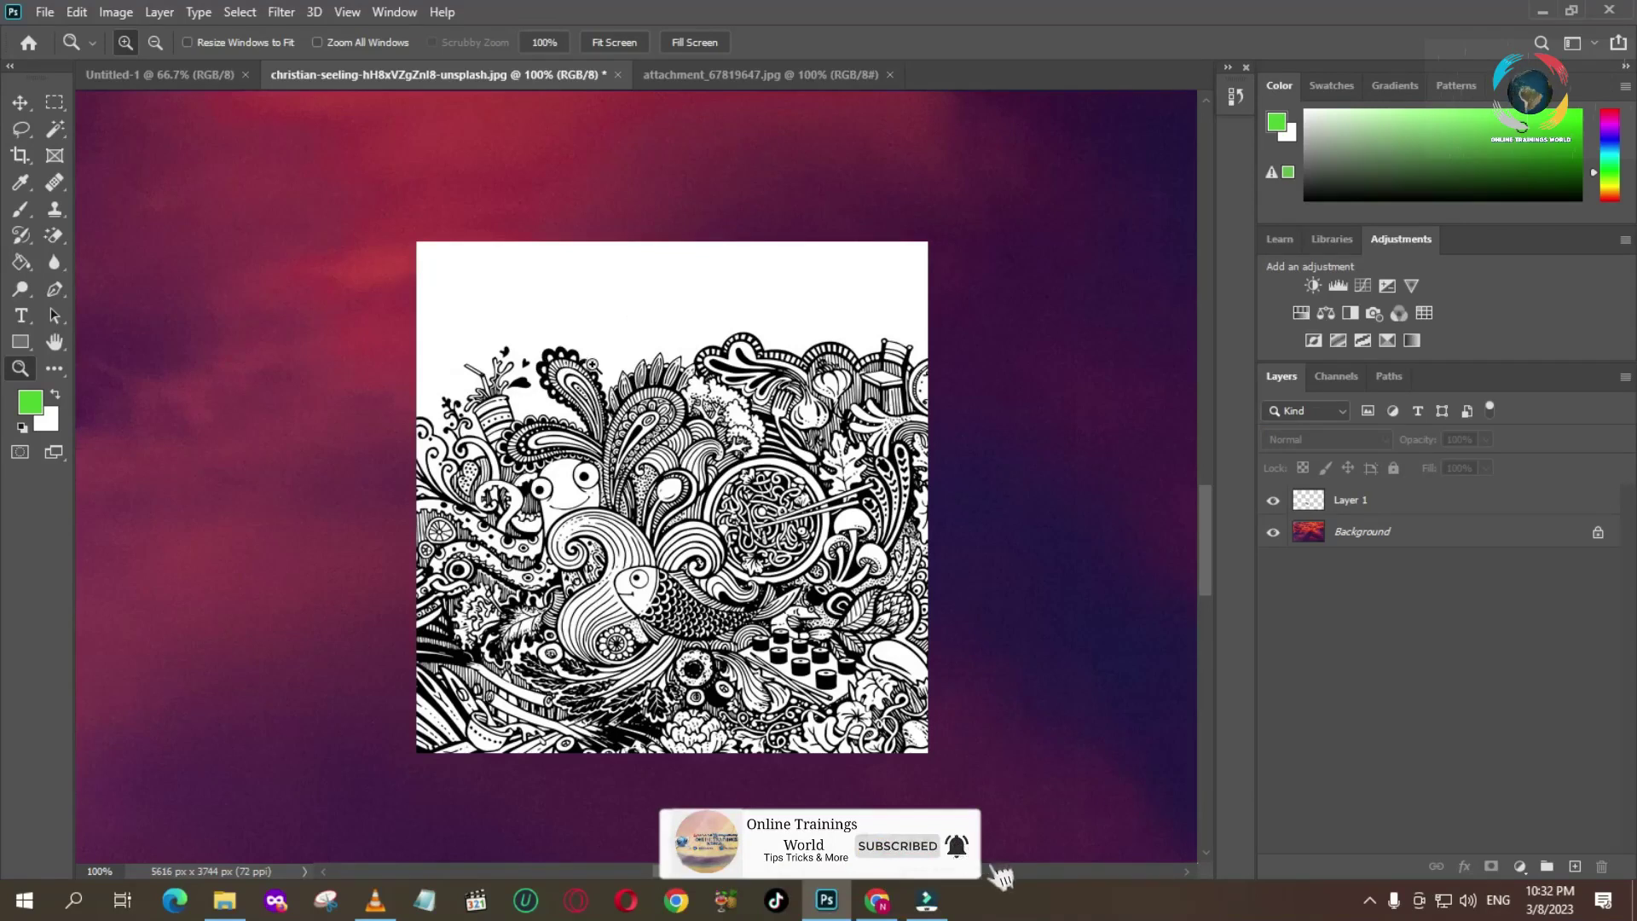
Remove all white areas from the doodle layer with a non-contiguous Magic Wand selection, and clear the selection.
left_click(56, 128)
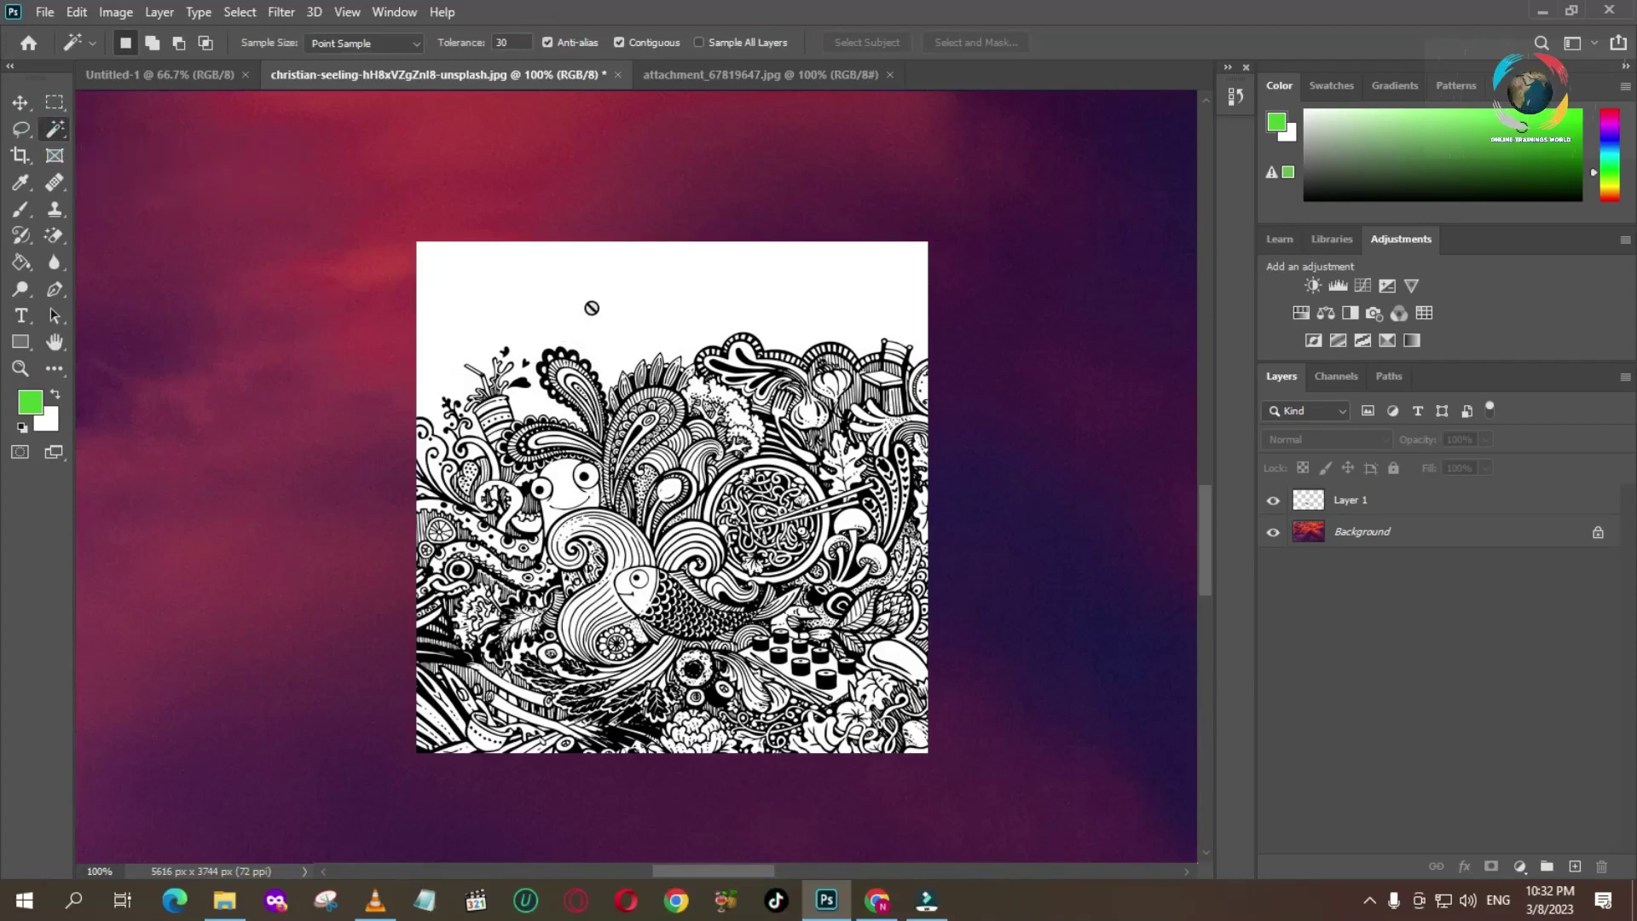
left_click(1332, 510)
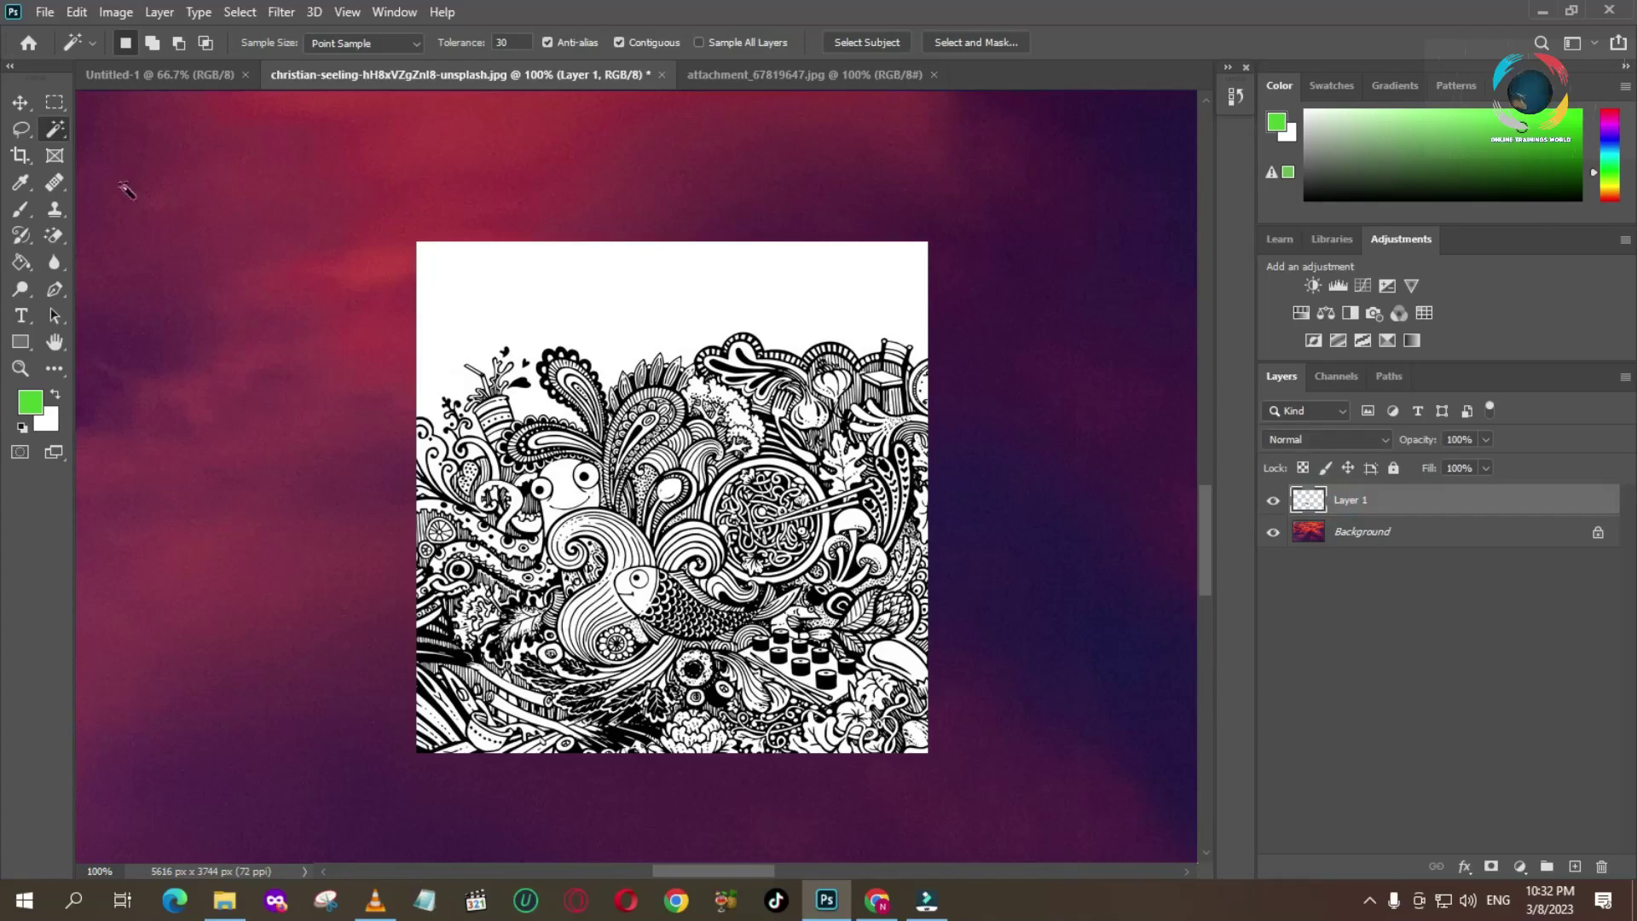
left_click(585, 294)
left_click(530, 292)
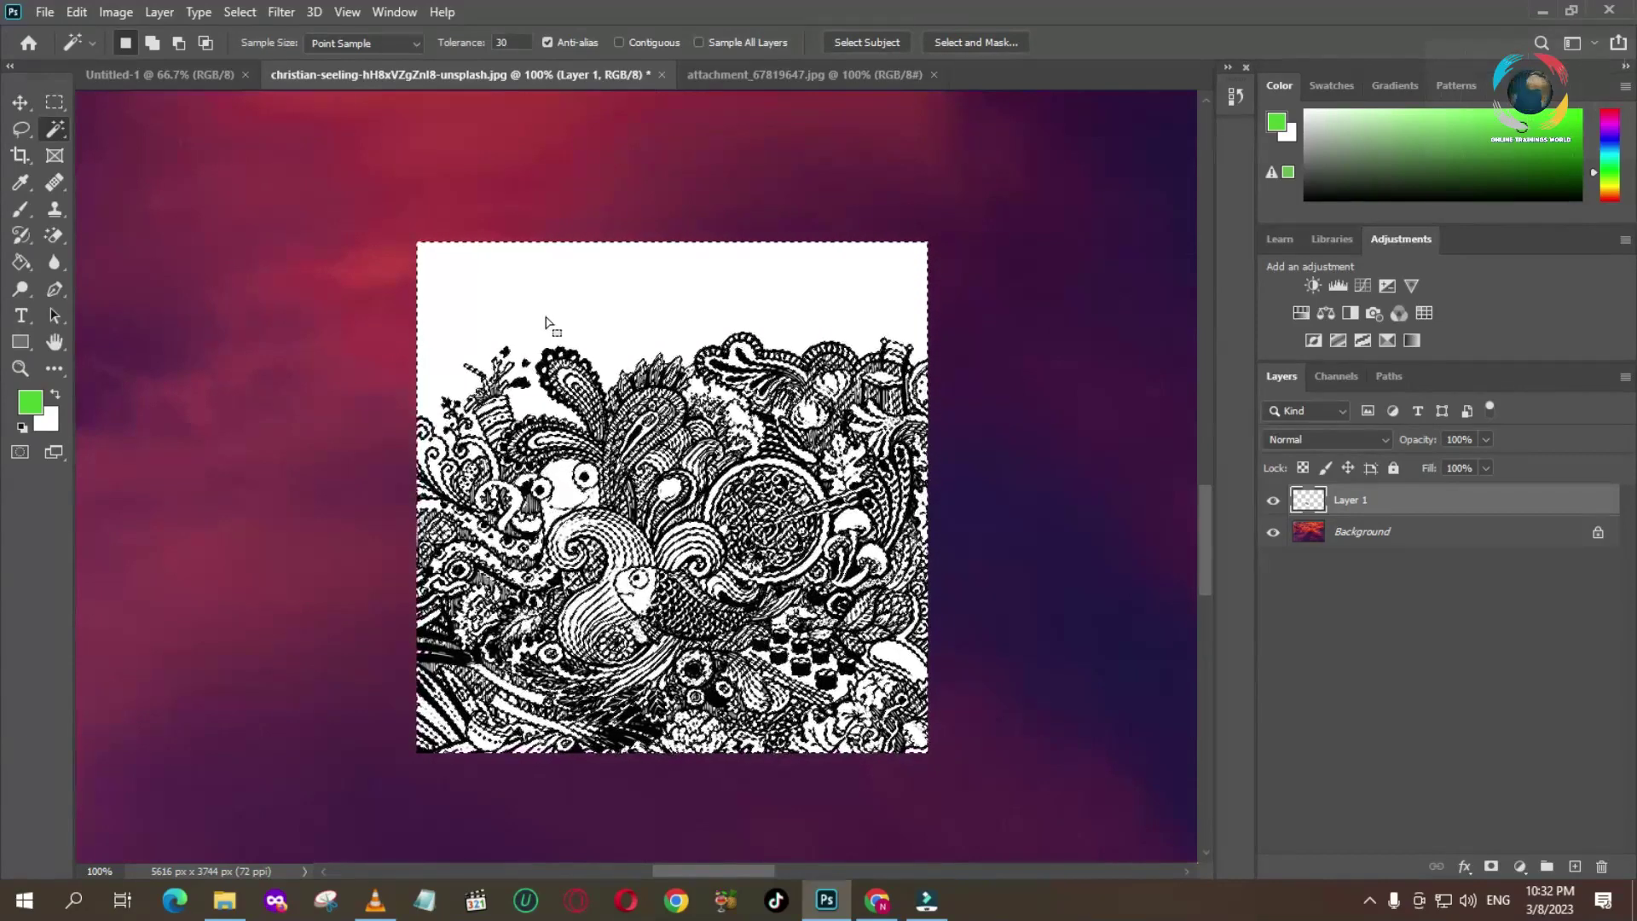
key("Delete")
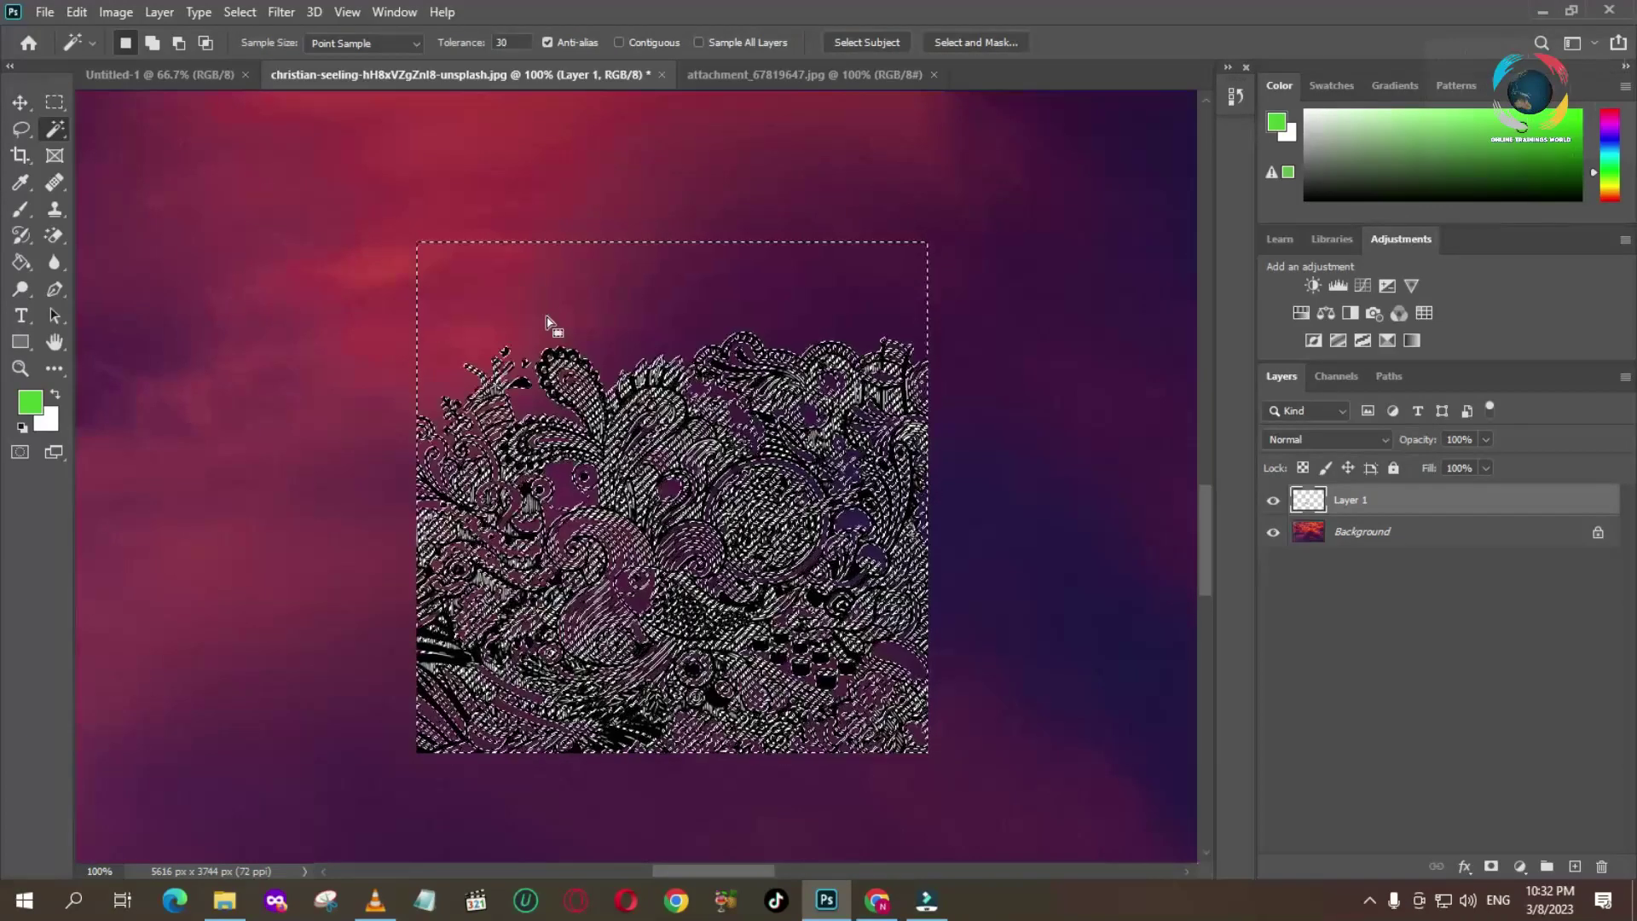
key("Return")
right_click(850, 165)
right_click(654, 358)
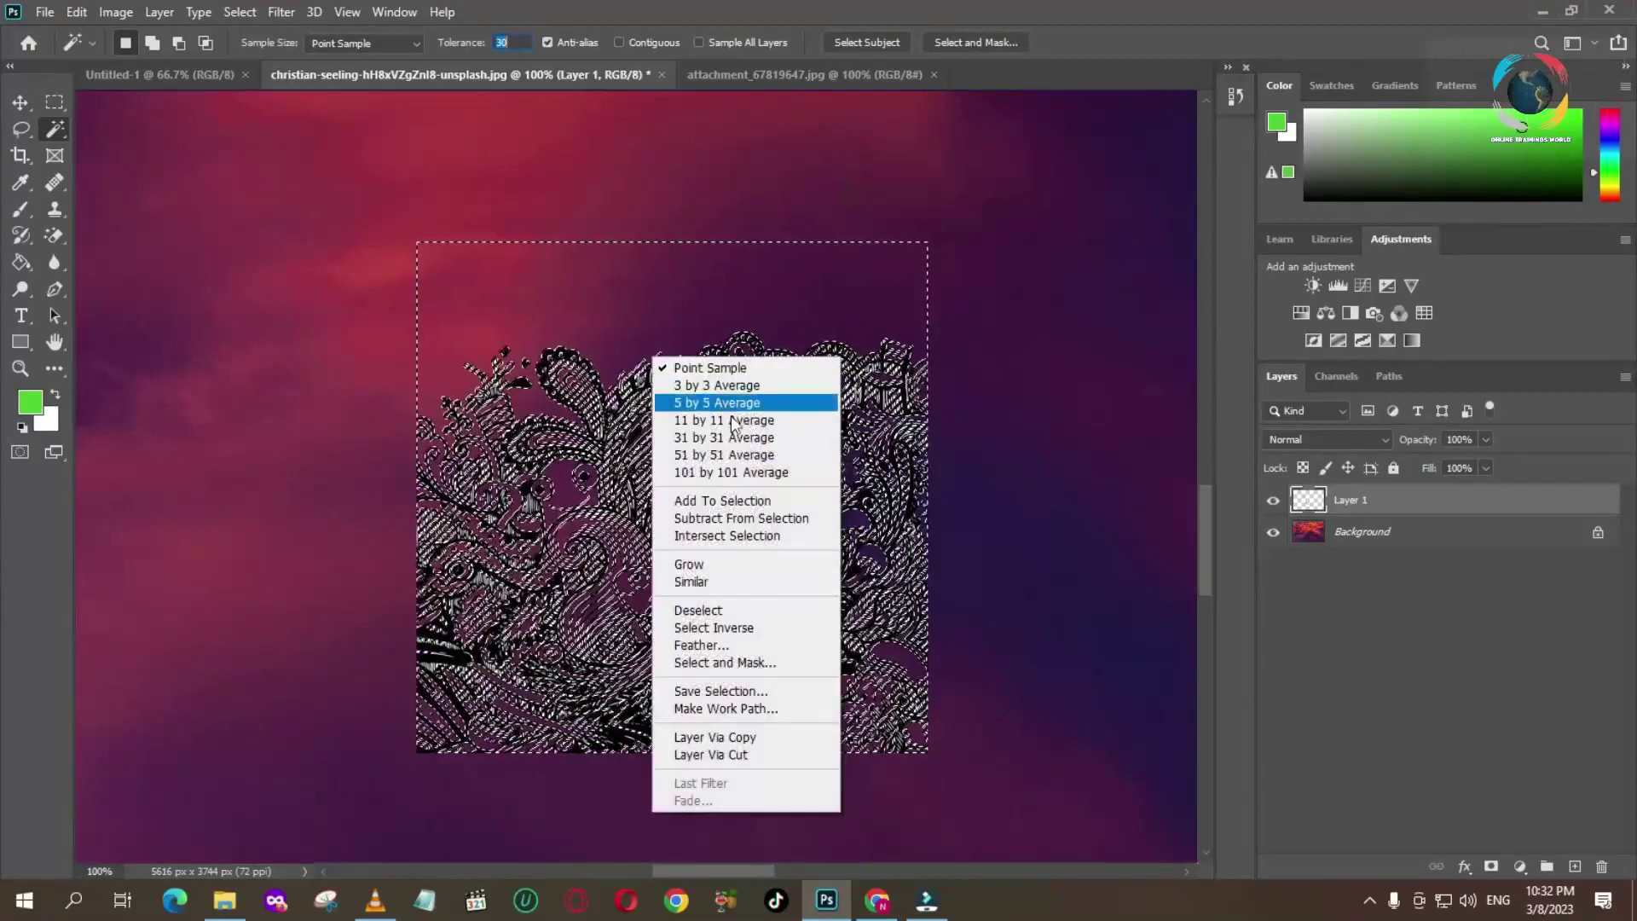
left_click(716, 628)
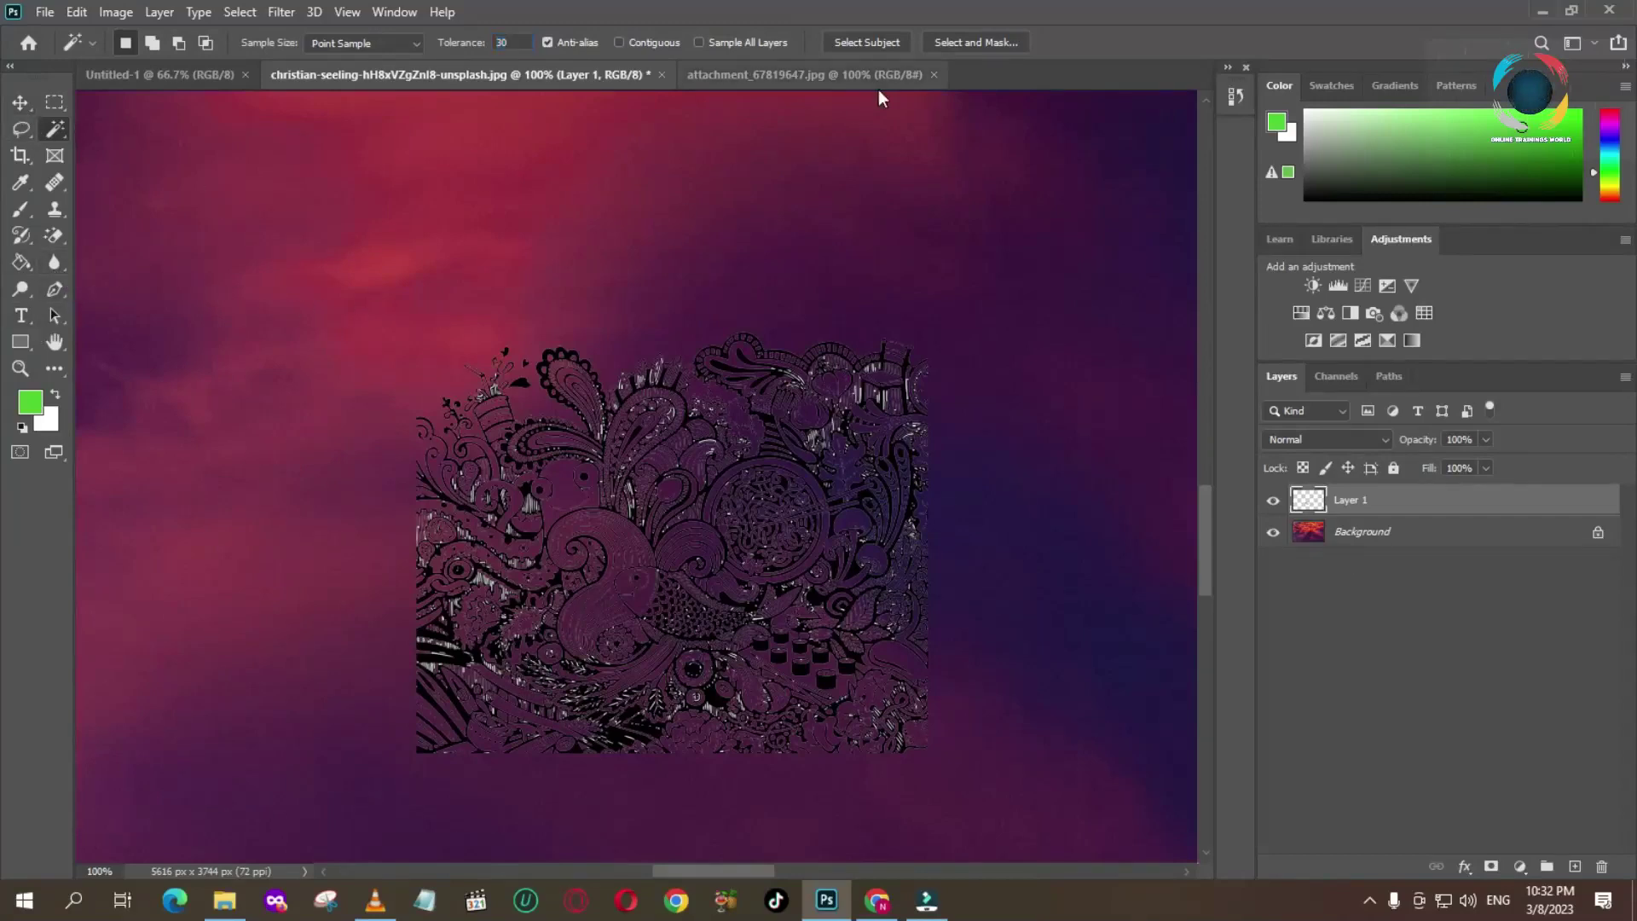
Examine the edges of the cut-out line art at up to 300% magnification, and undo the white-area deletion.
key("z")
left_click(627, 450)
left_click(676, 577)
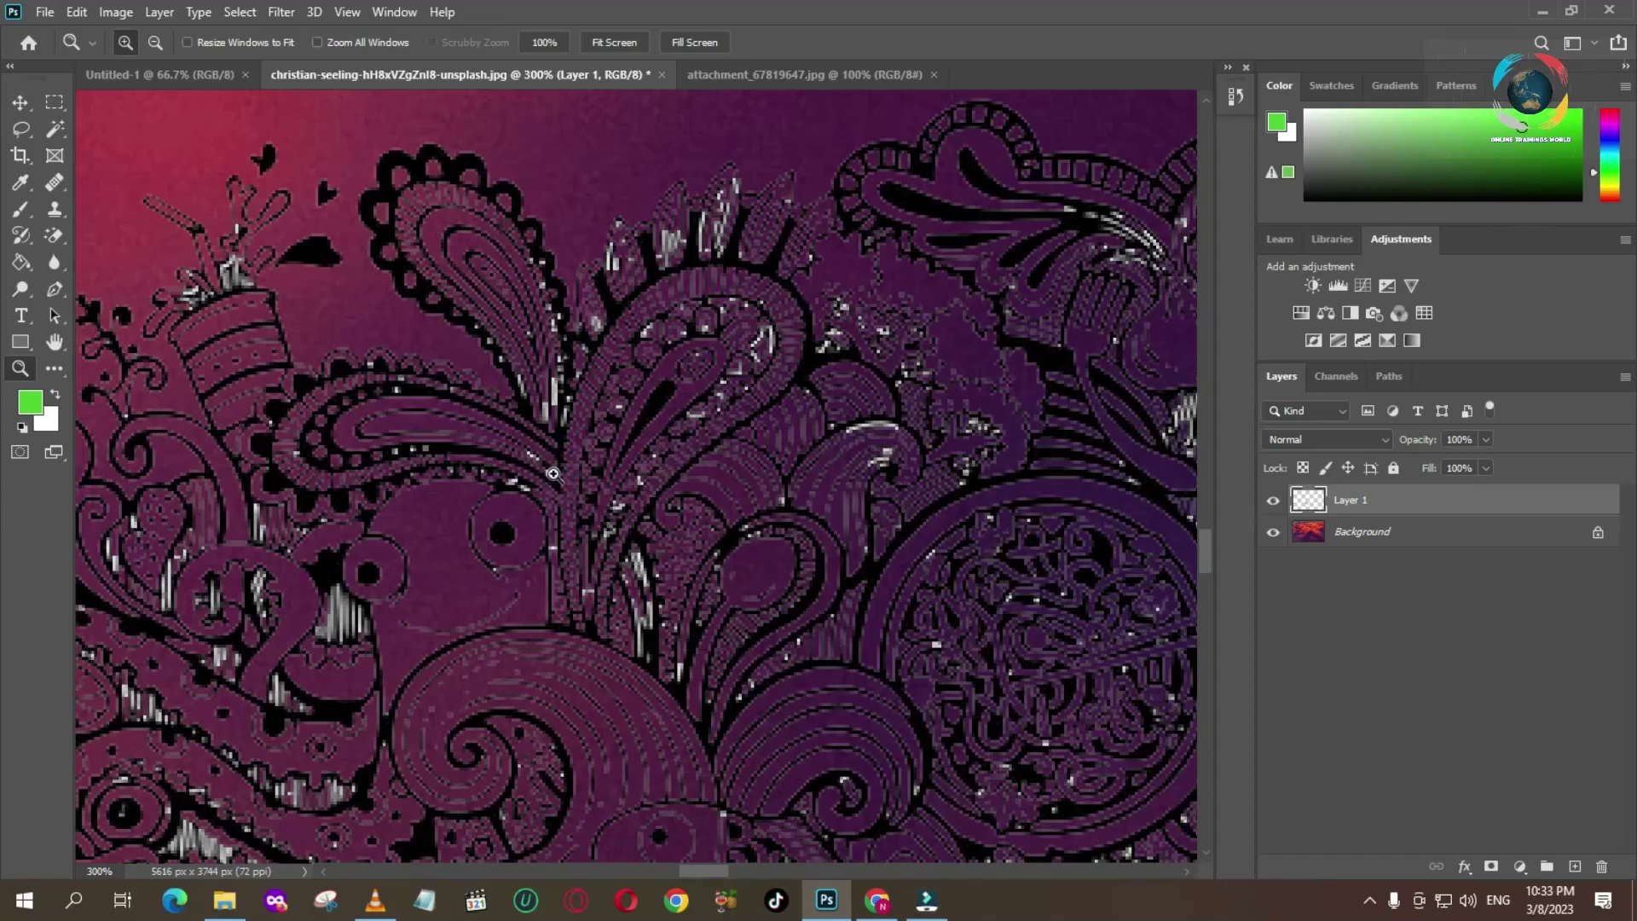
left_click(685, 446, "alt")
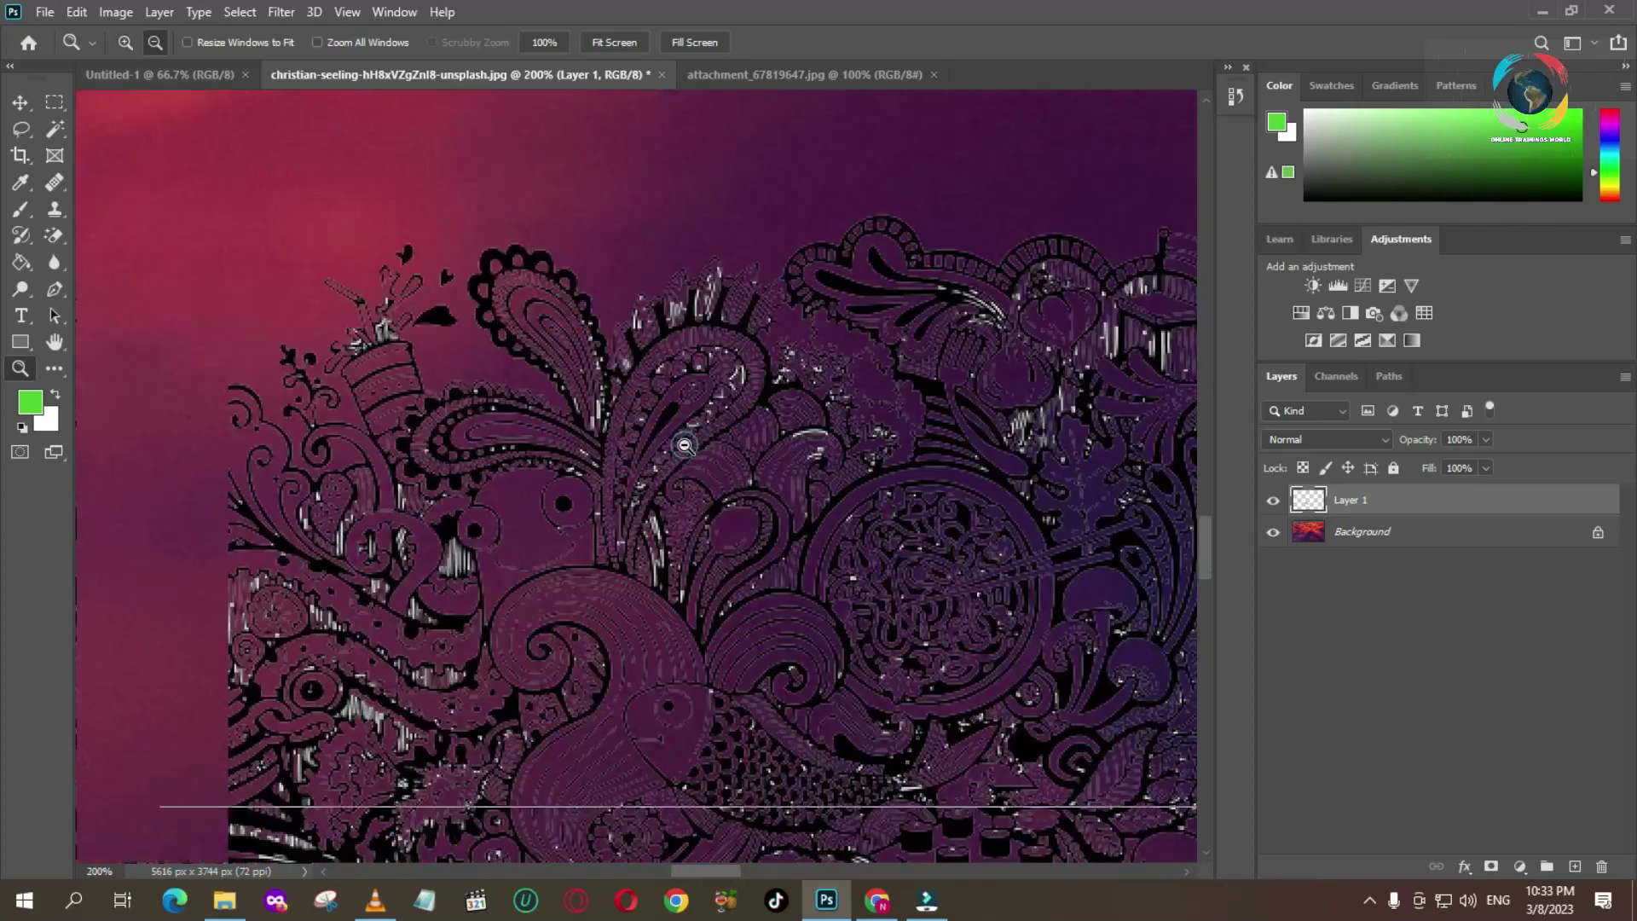
left_click(685, 444, "alt")
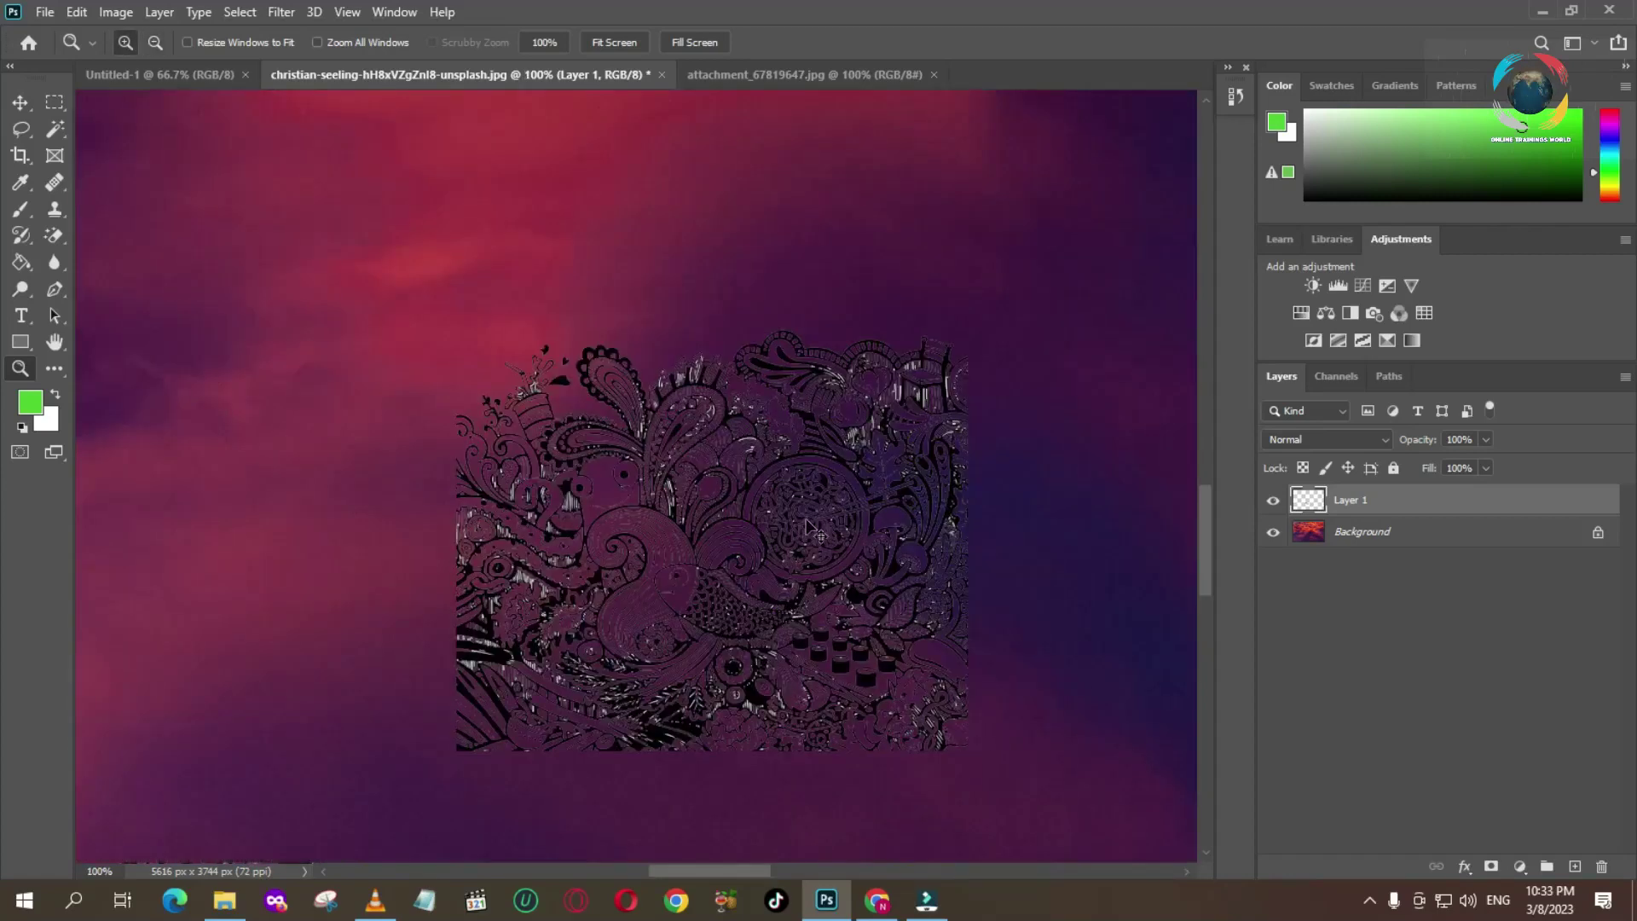
key("ctrl+z")
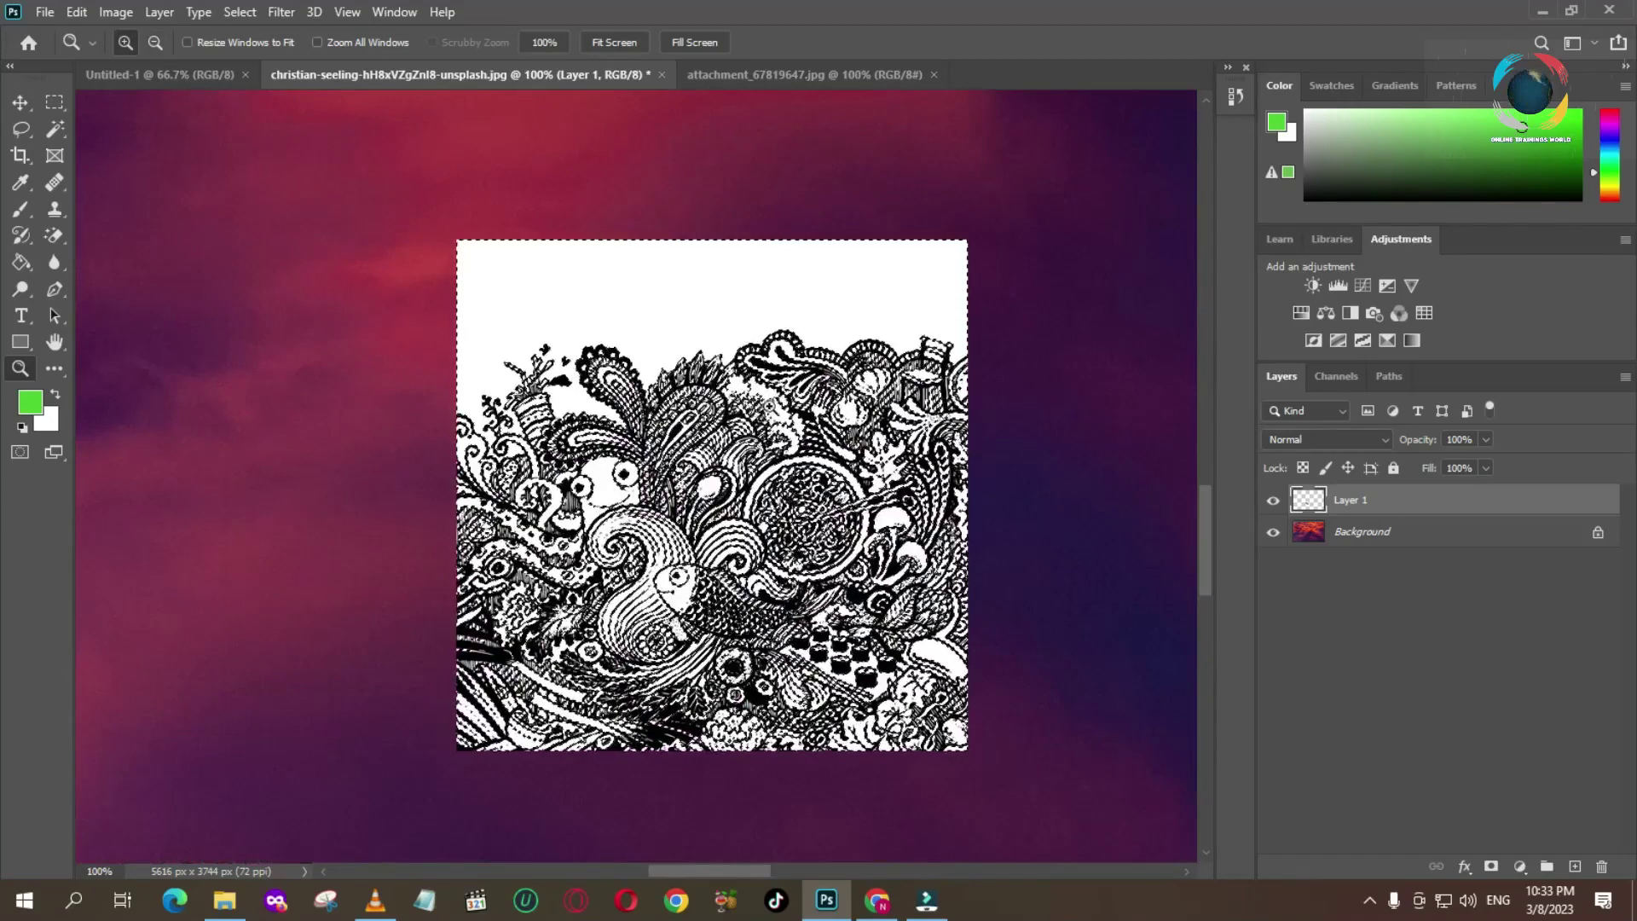
right_click(383, 286)
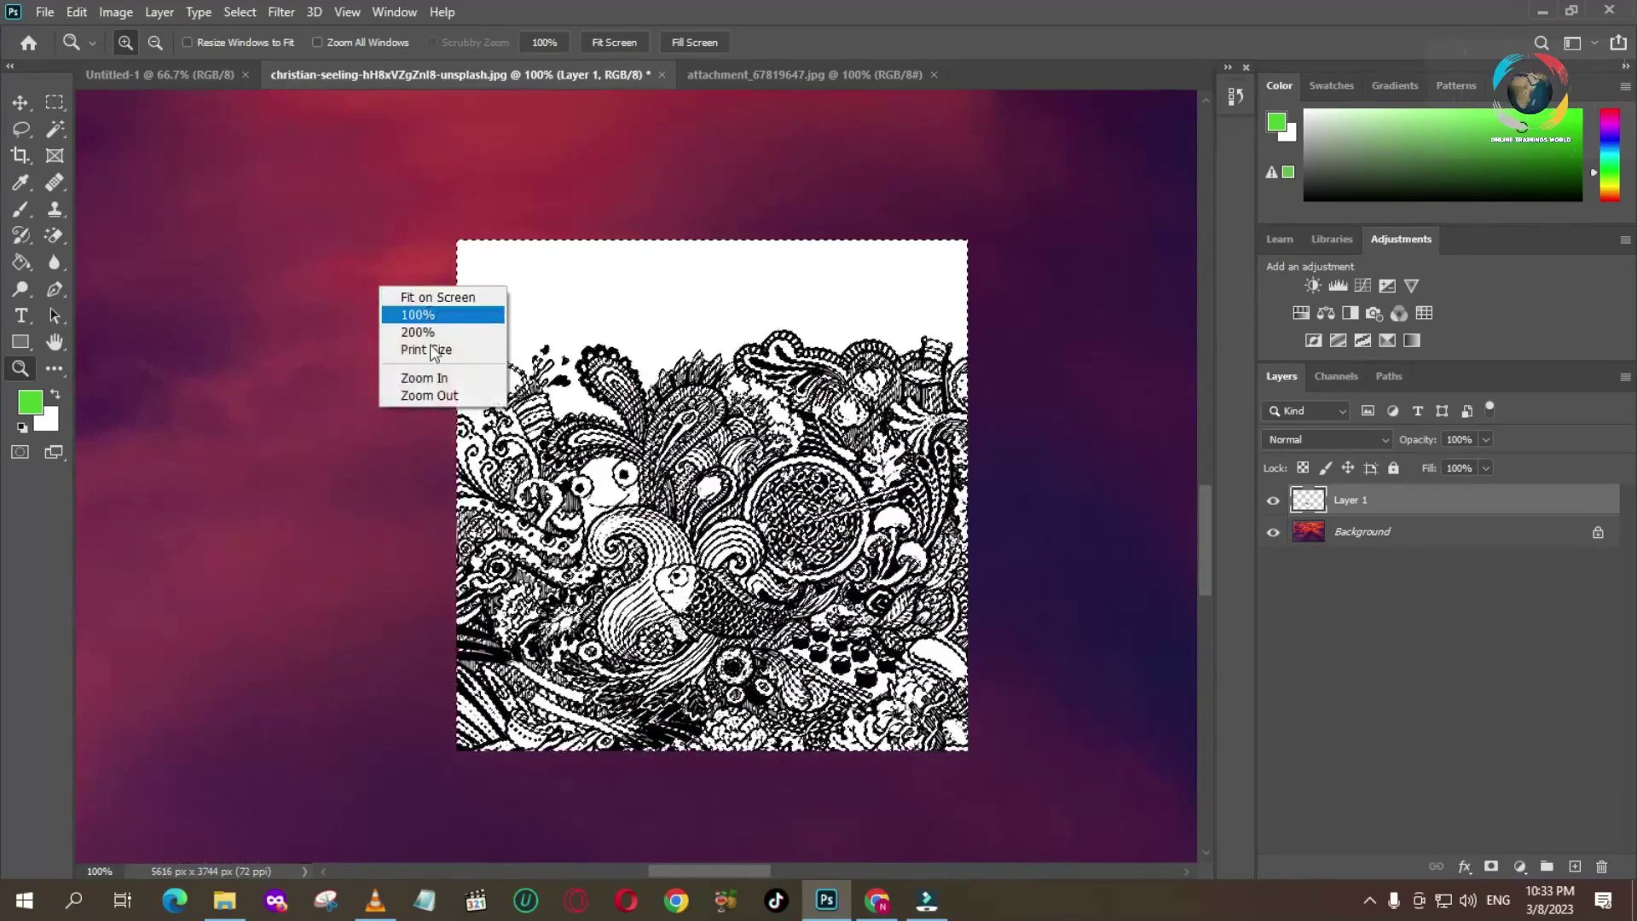
left_click(407, 315)
right_click(659, 320)
left_click(675, 341)
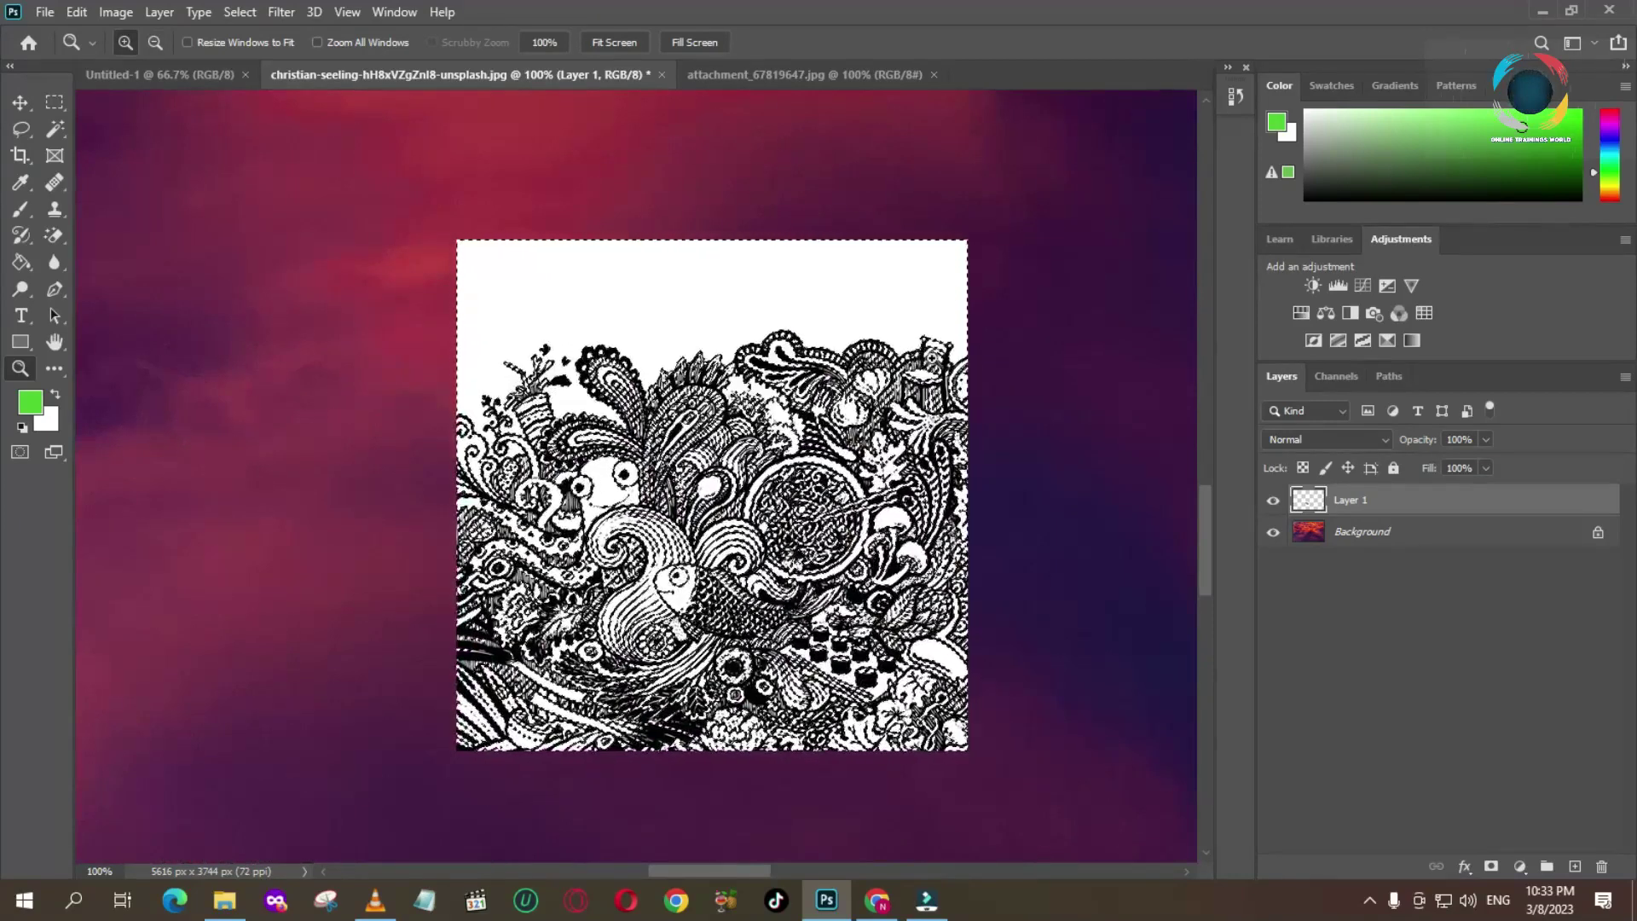
left_click(20, 102)
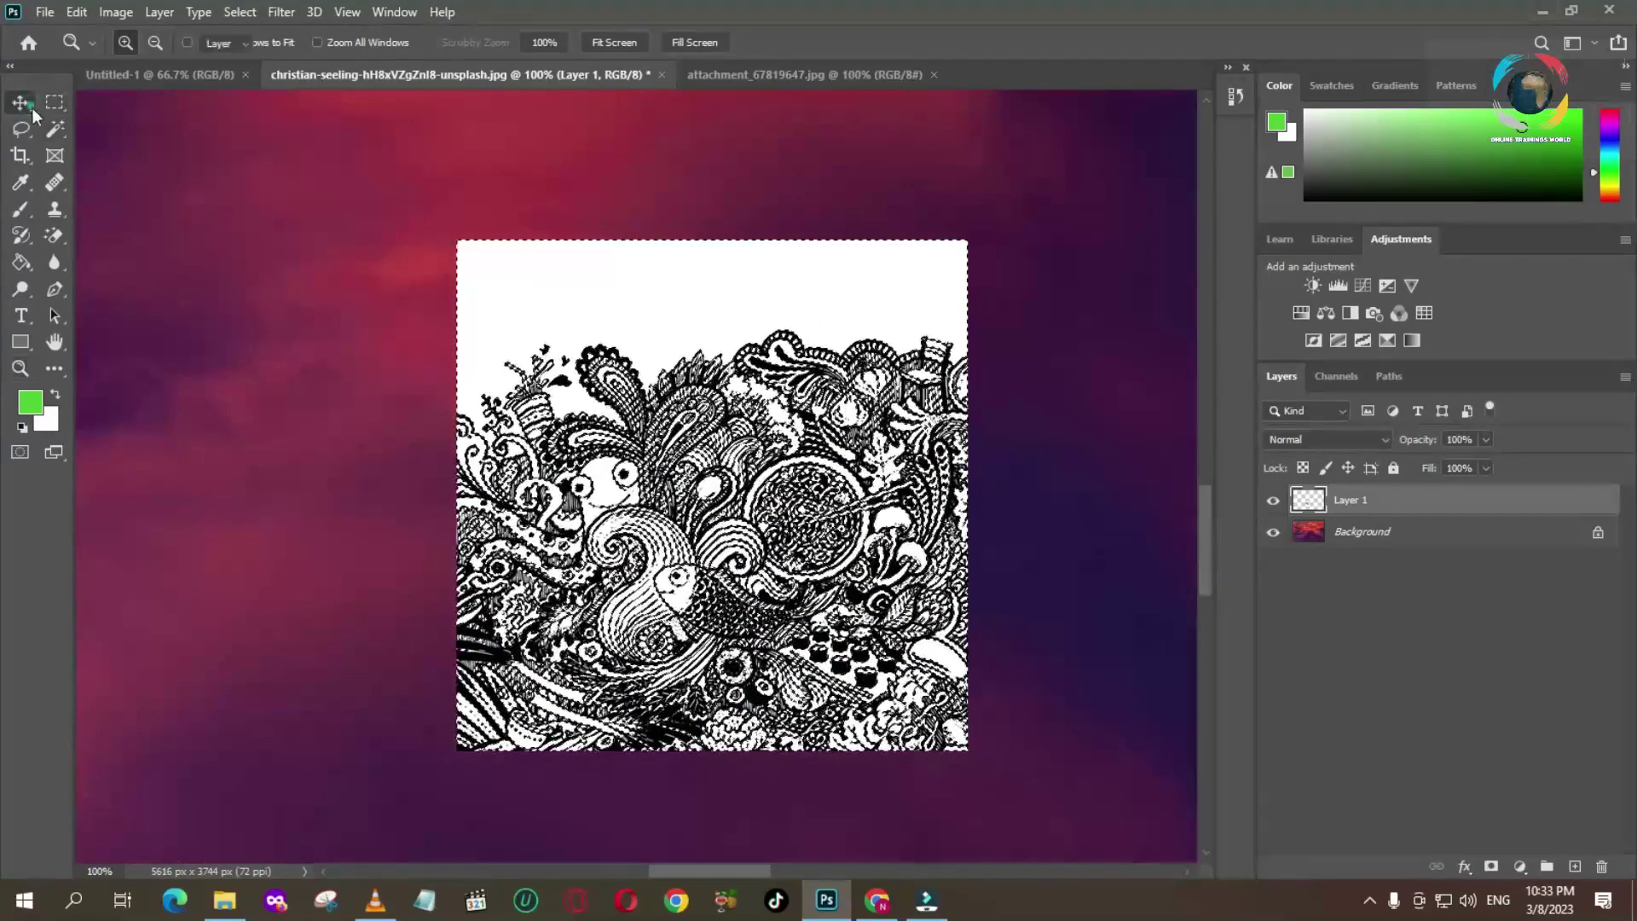
right_click(640, 312)
left_click(669, 317)
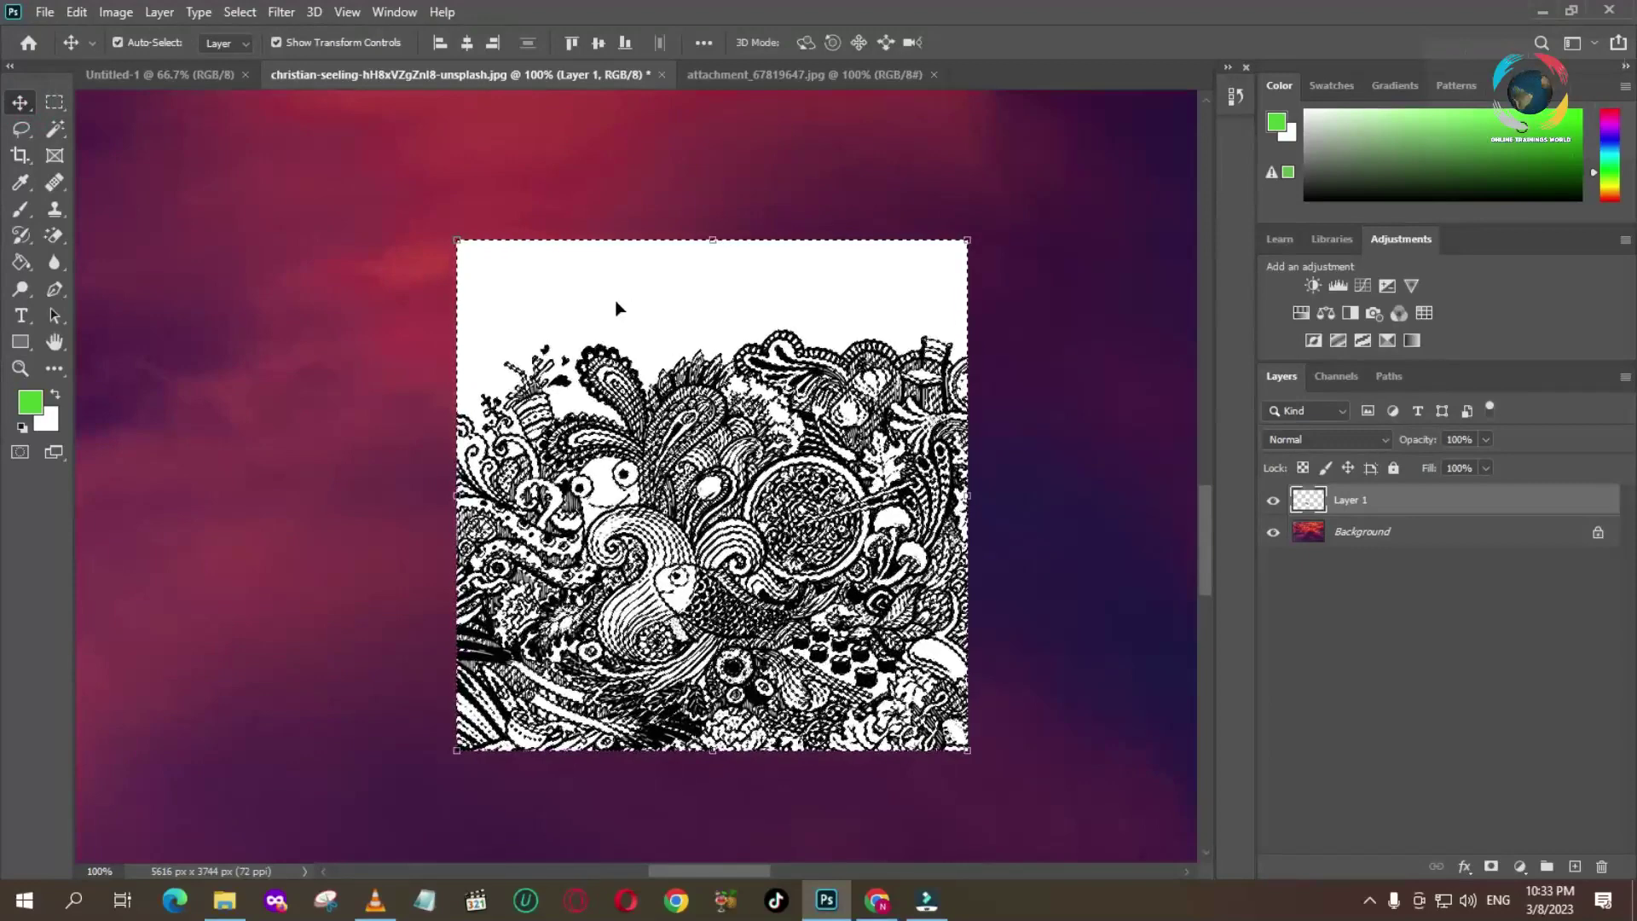
Clear the active selection and set the doodle layer's blend mode to Darken.
left_click(54, 102)
right_click(529, 205)
left_click(595, 313)
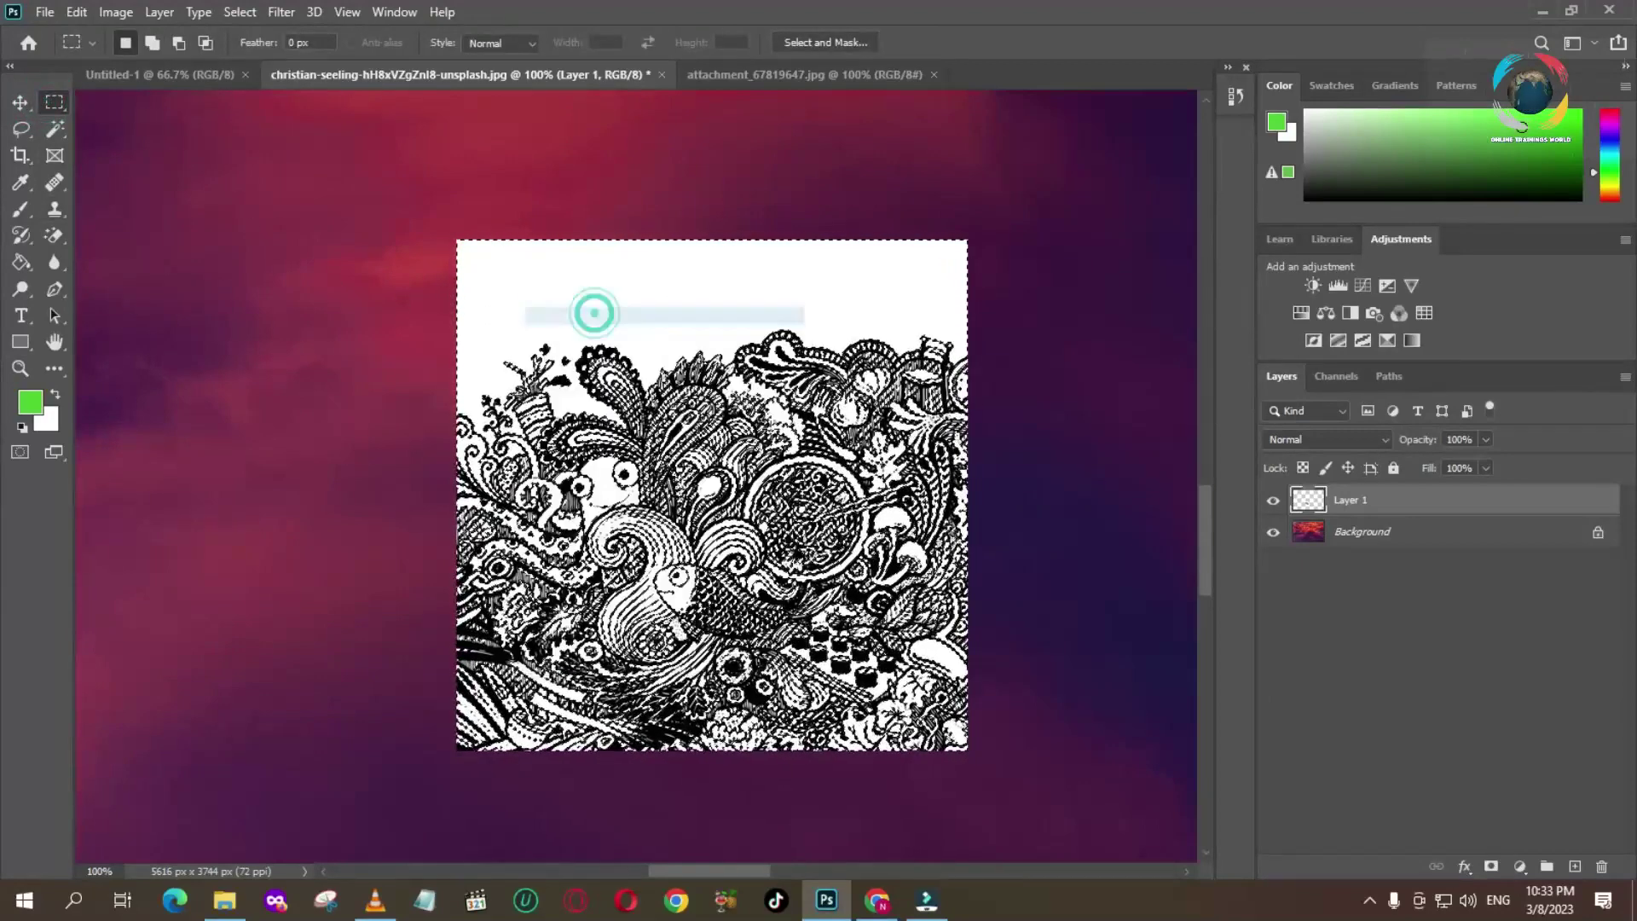
left_click(1384, 438)
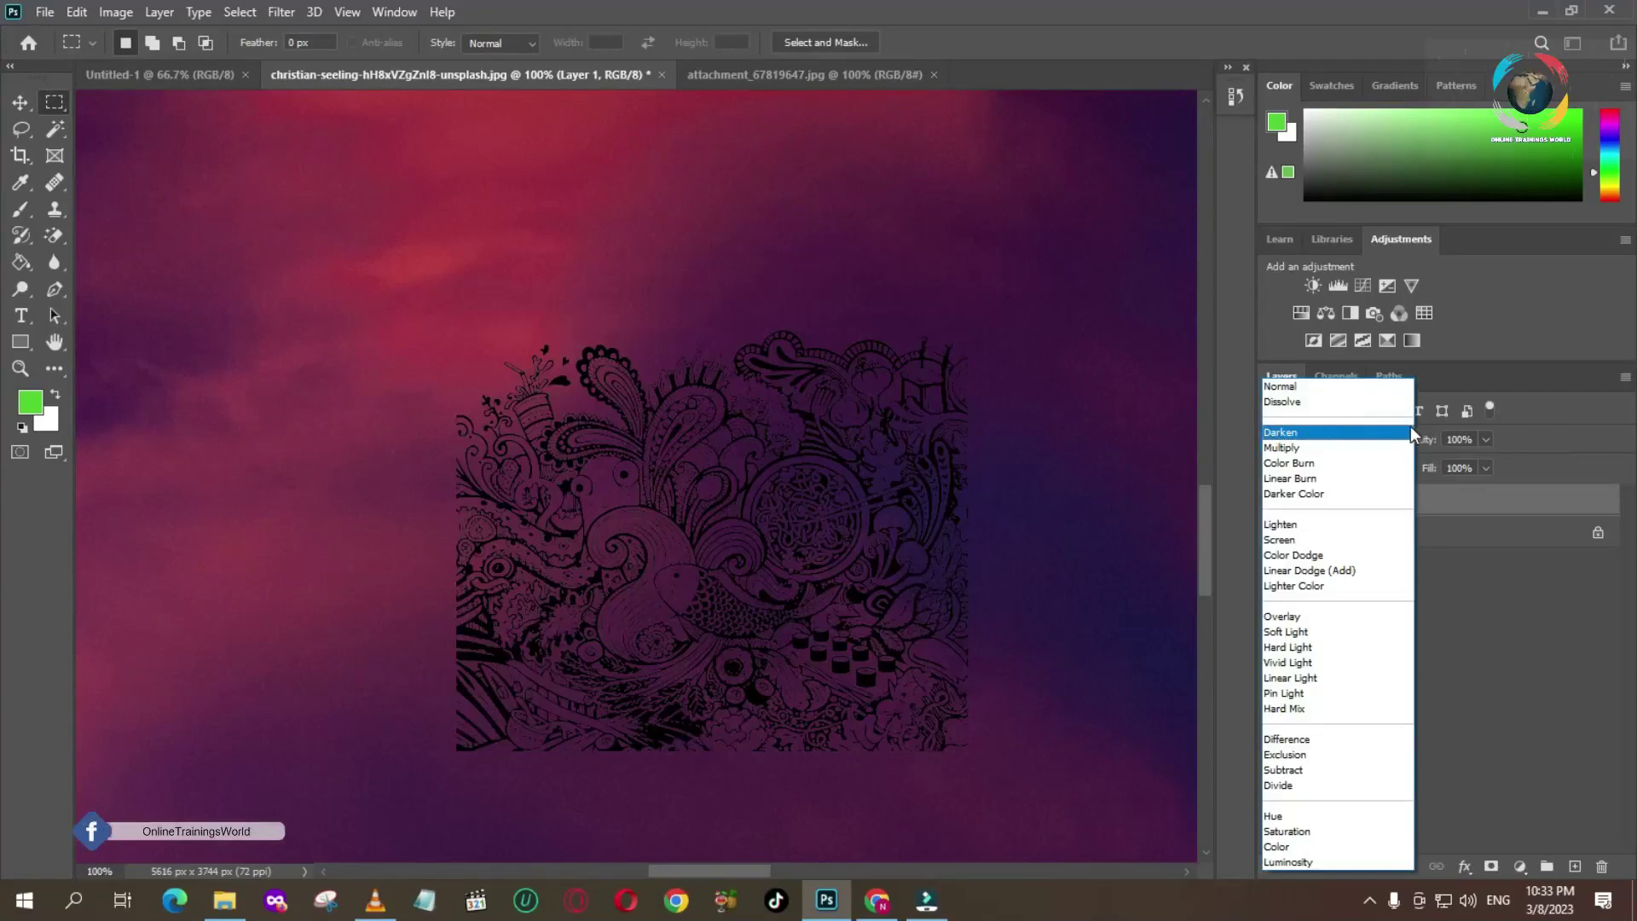
left_click(1356, 433)
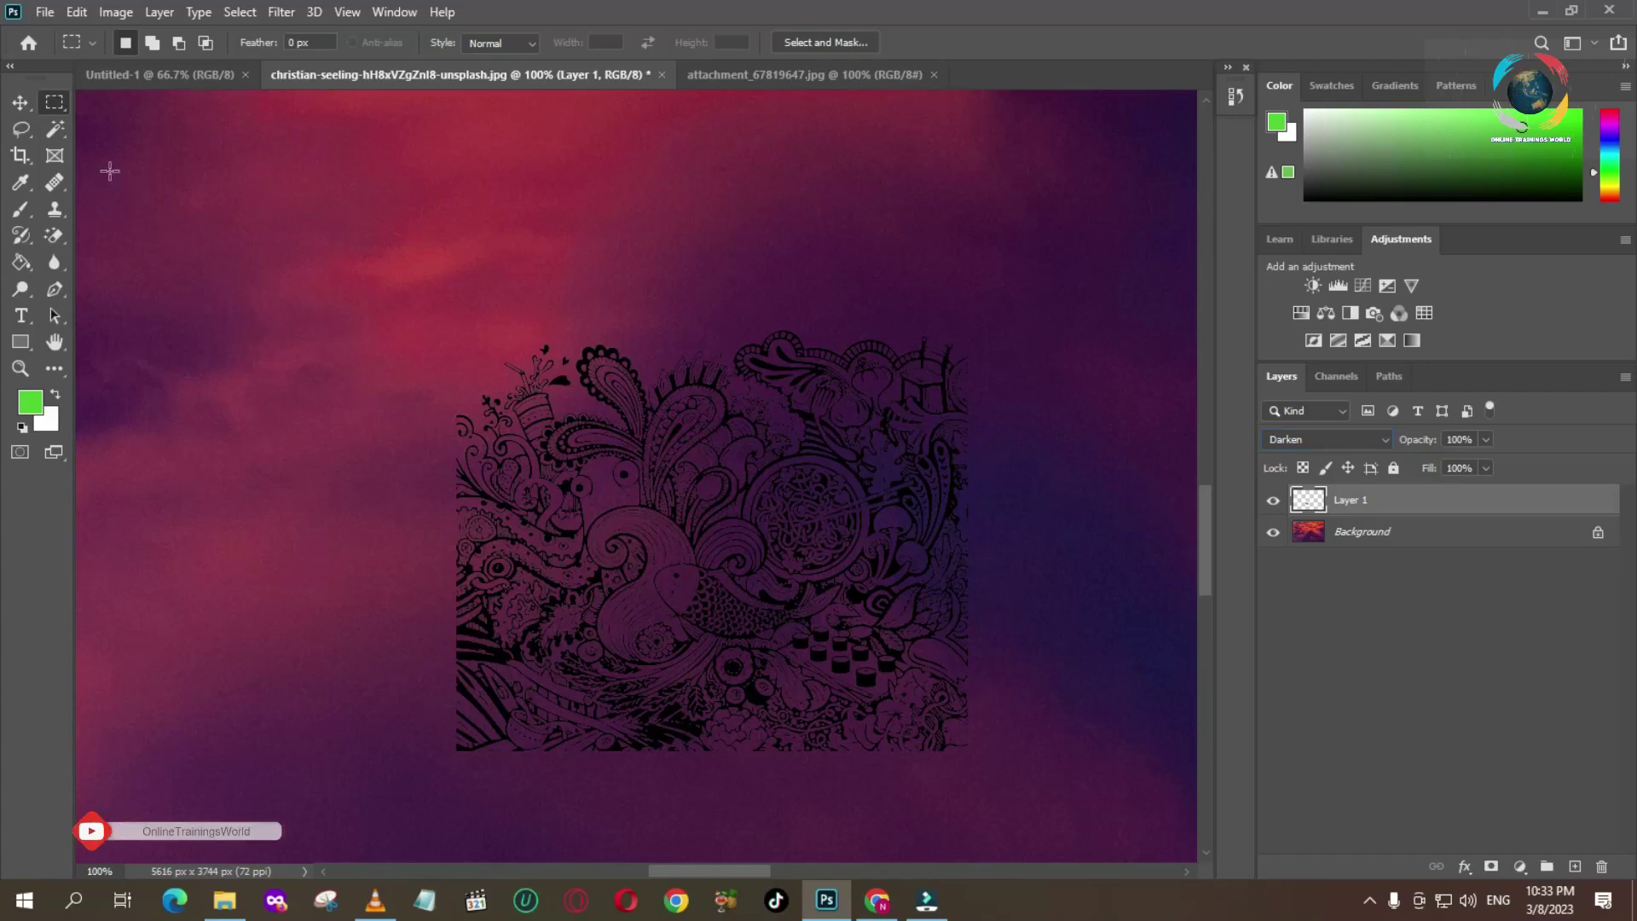
Compare the Lighten and Darken blend modes on the doodle layer at 300% magnification, keeping Darken.
key("z")
left_click(650, 464)
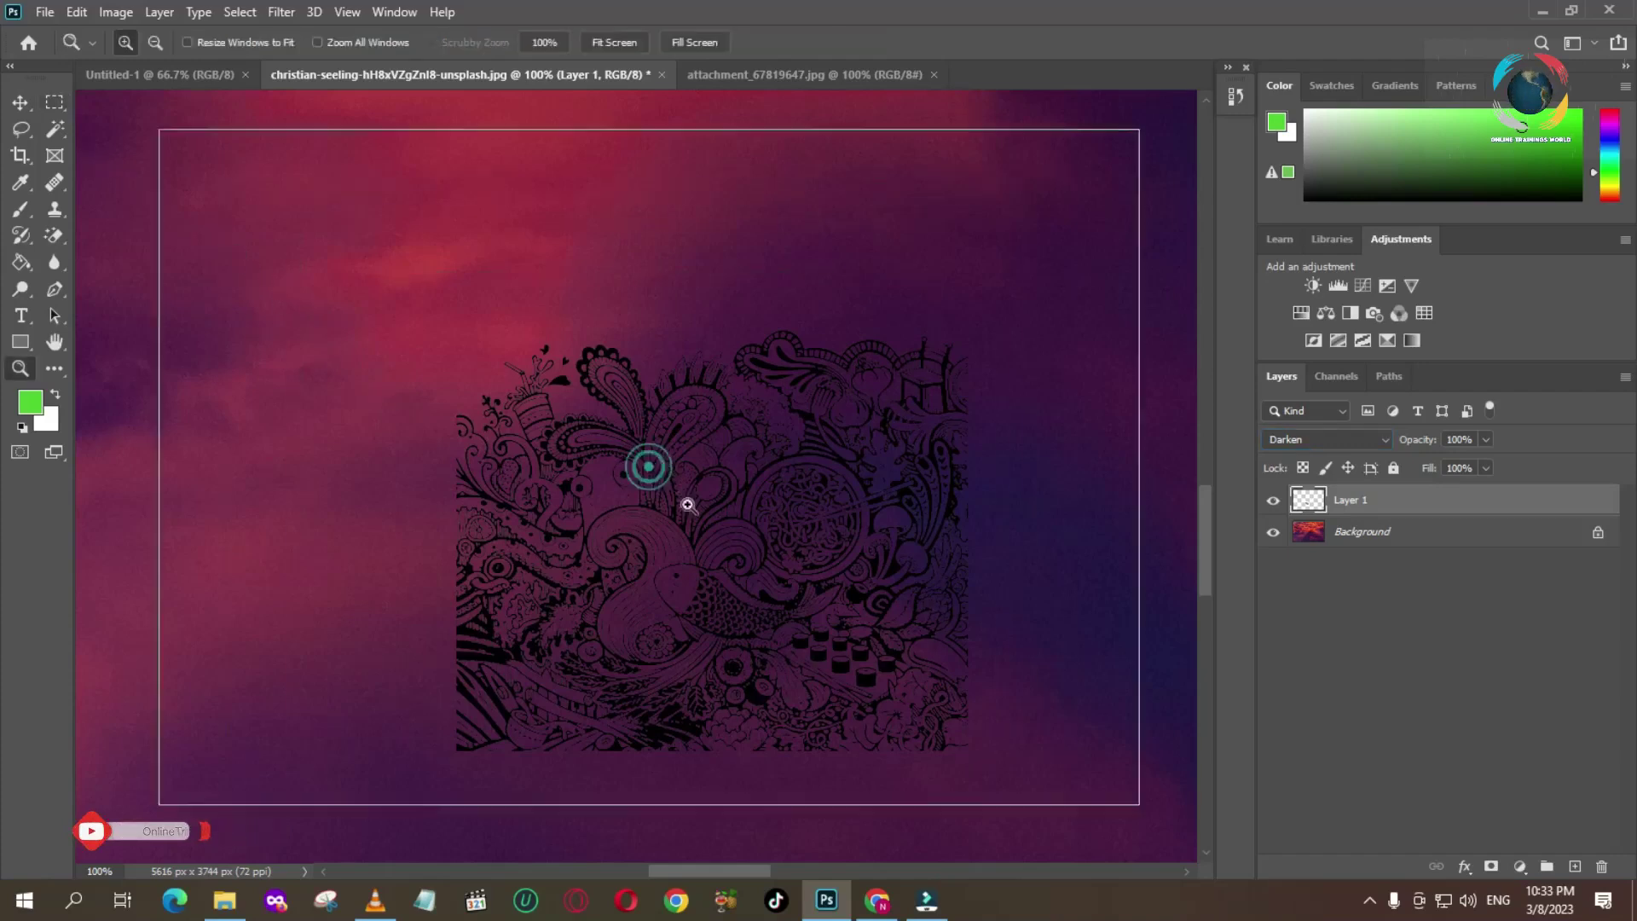
left_click(705, 529)
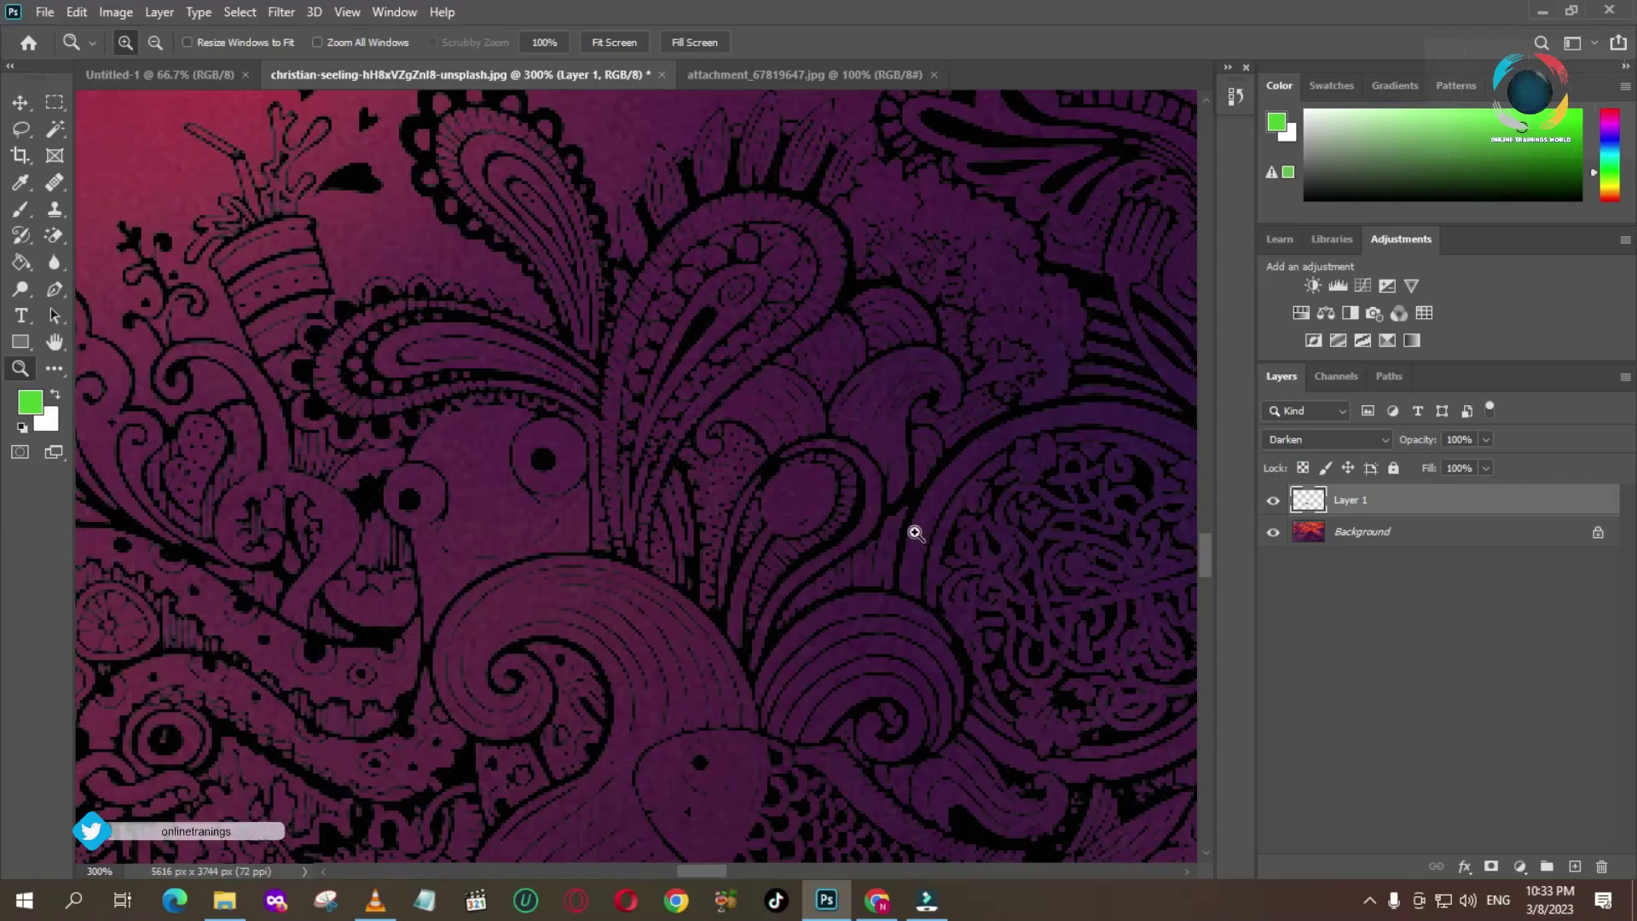
left_click(1383, 439)
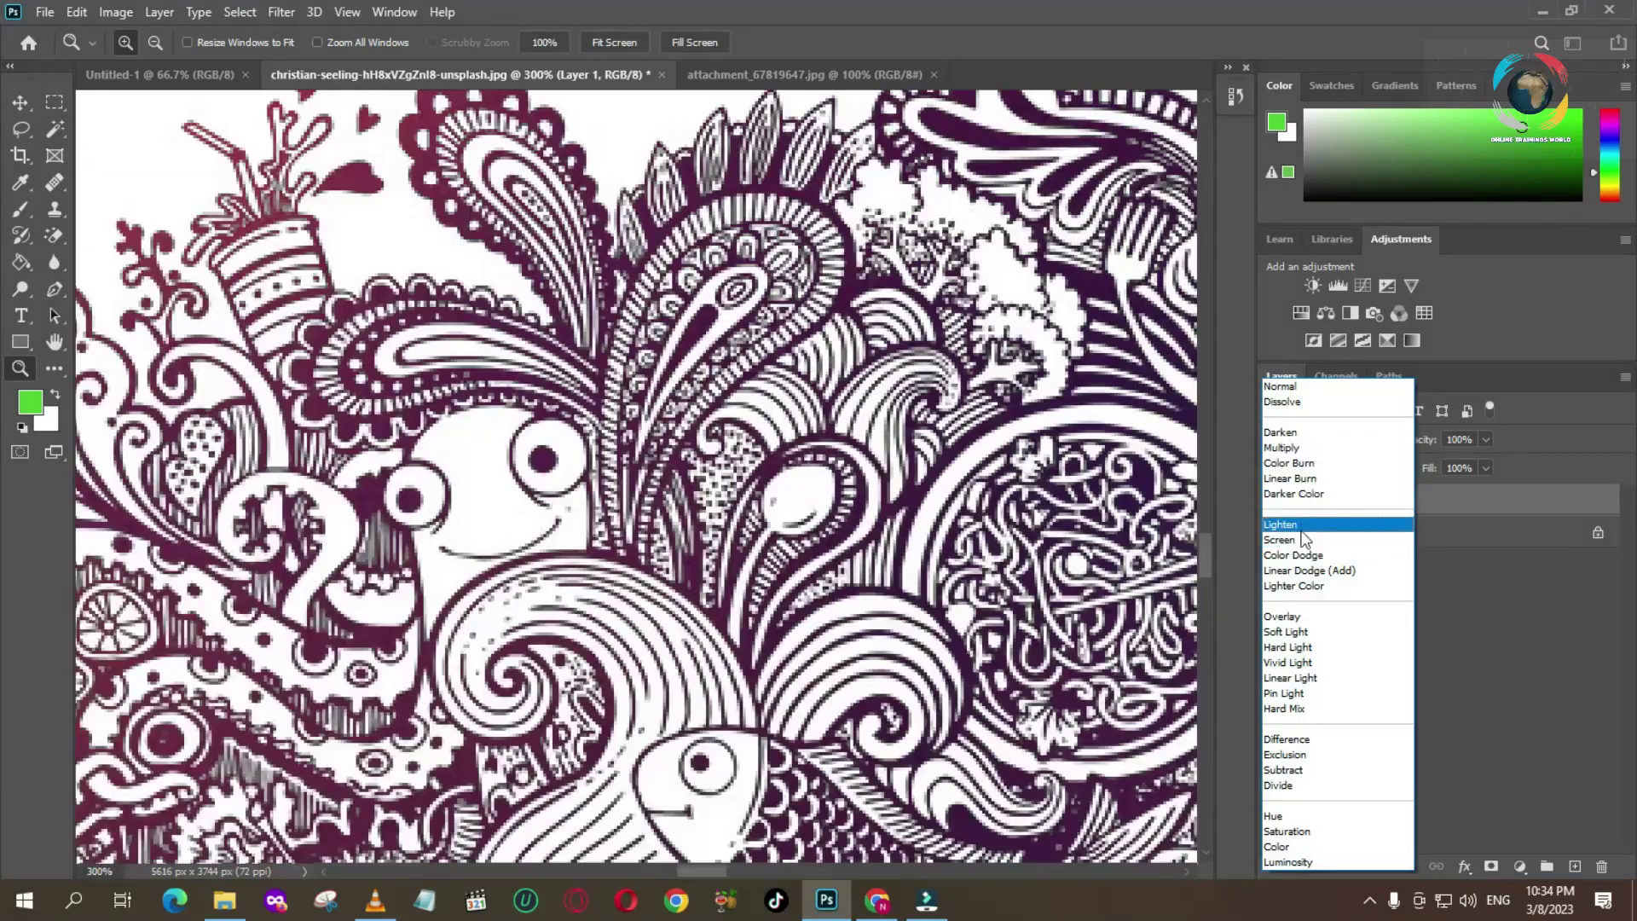
left_click(1282, 432)
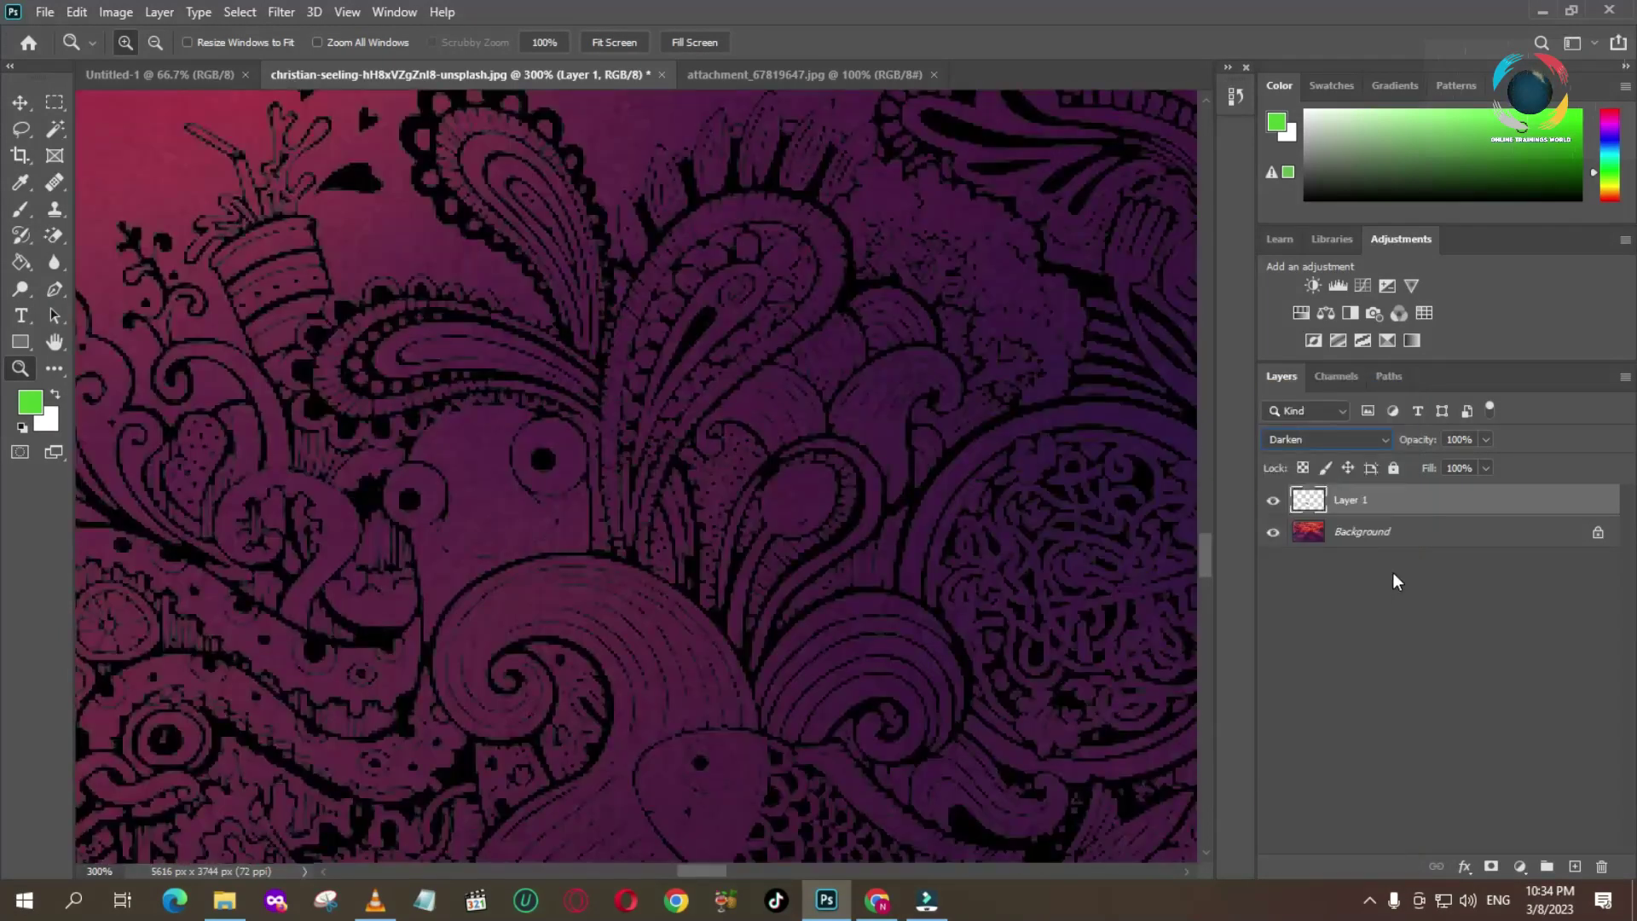
left_click(915, 493, "alt")
left_click(915, 493, "alt")
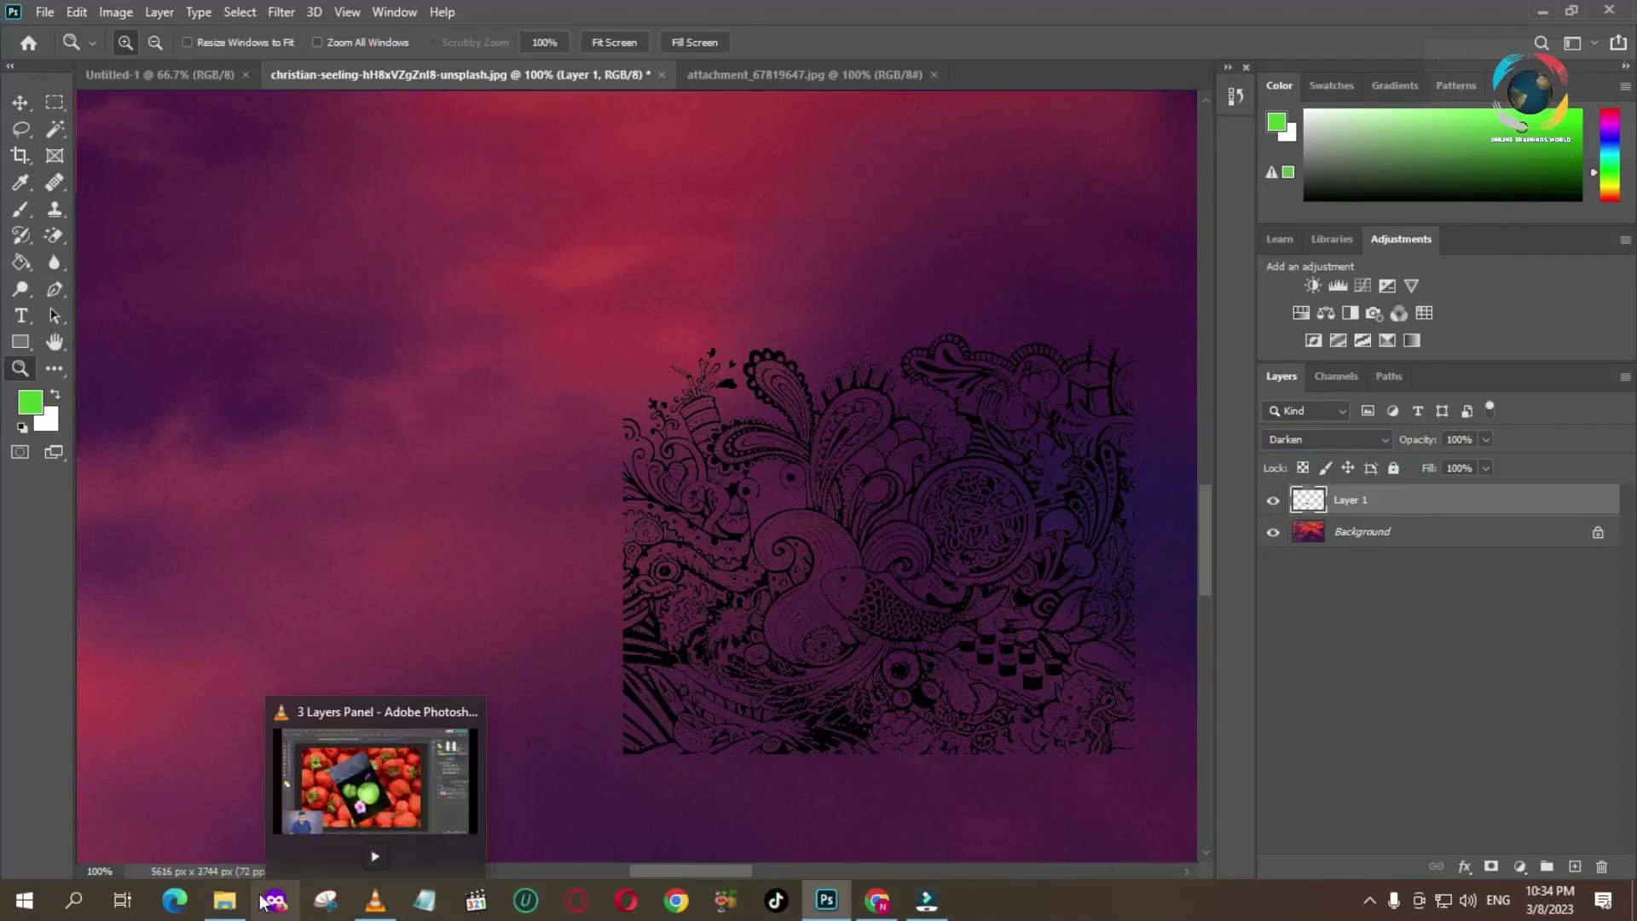
Place the black-and-white floral mandala image from the Downloads folder over the clouds, left of the doodle's centre.
left_click(224, 900)
left_click_drag(224, 244, 808, 300)
left_click_drag(516, 247, 474, 336)
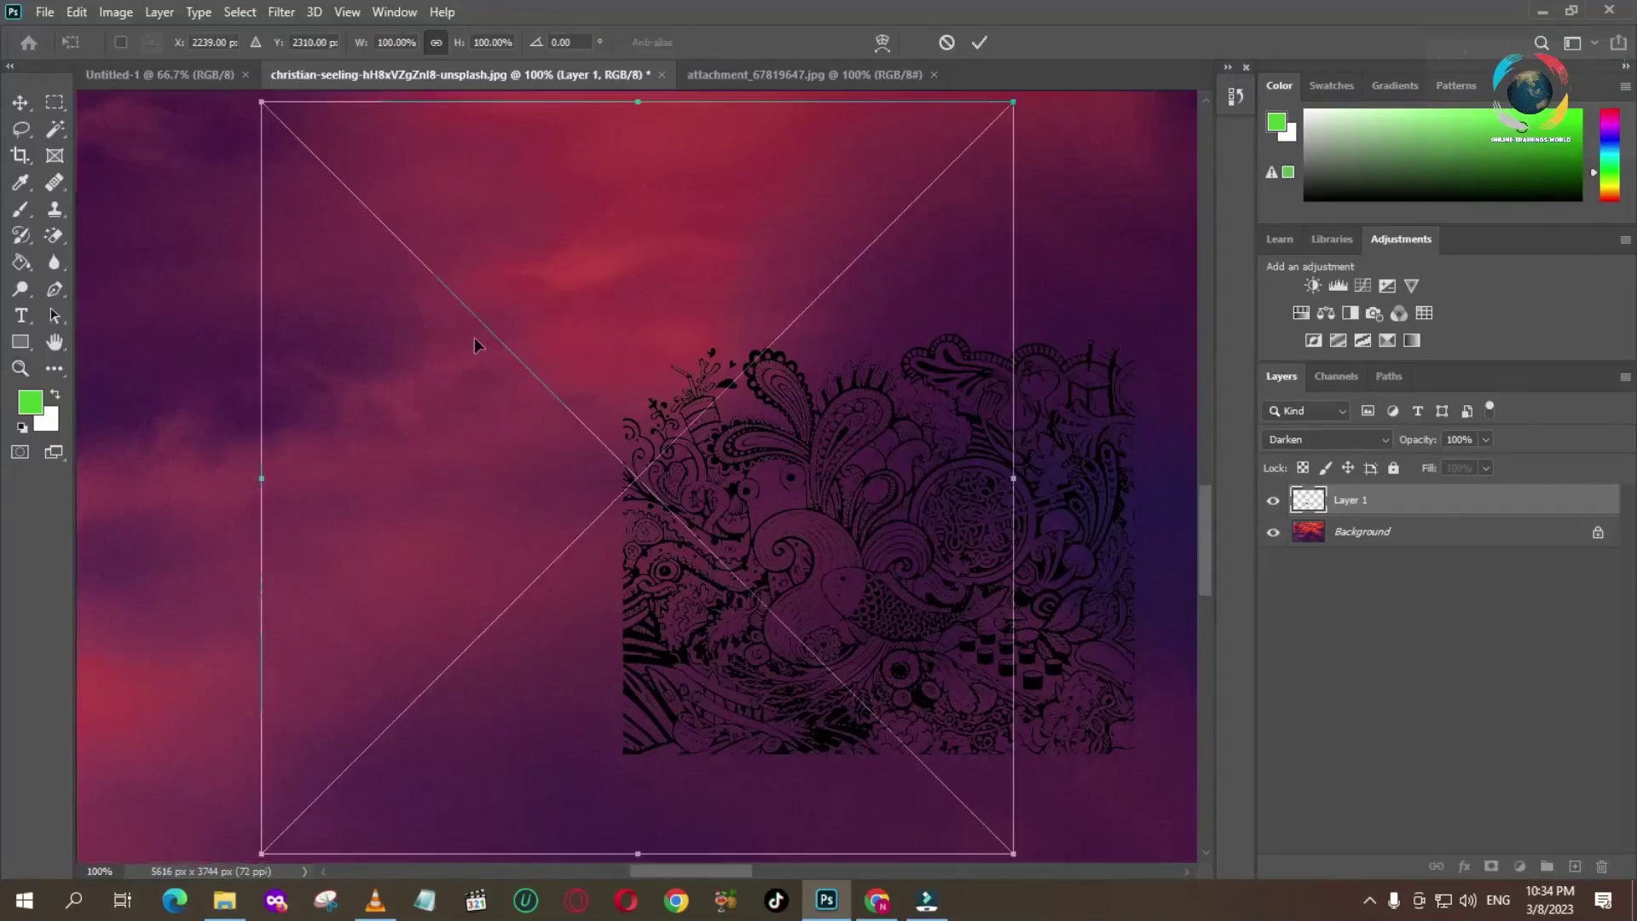
left_click_drag(782, 372, 677, 380)
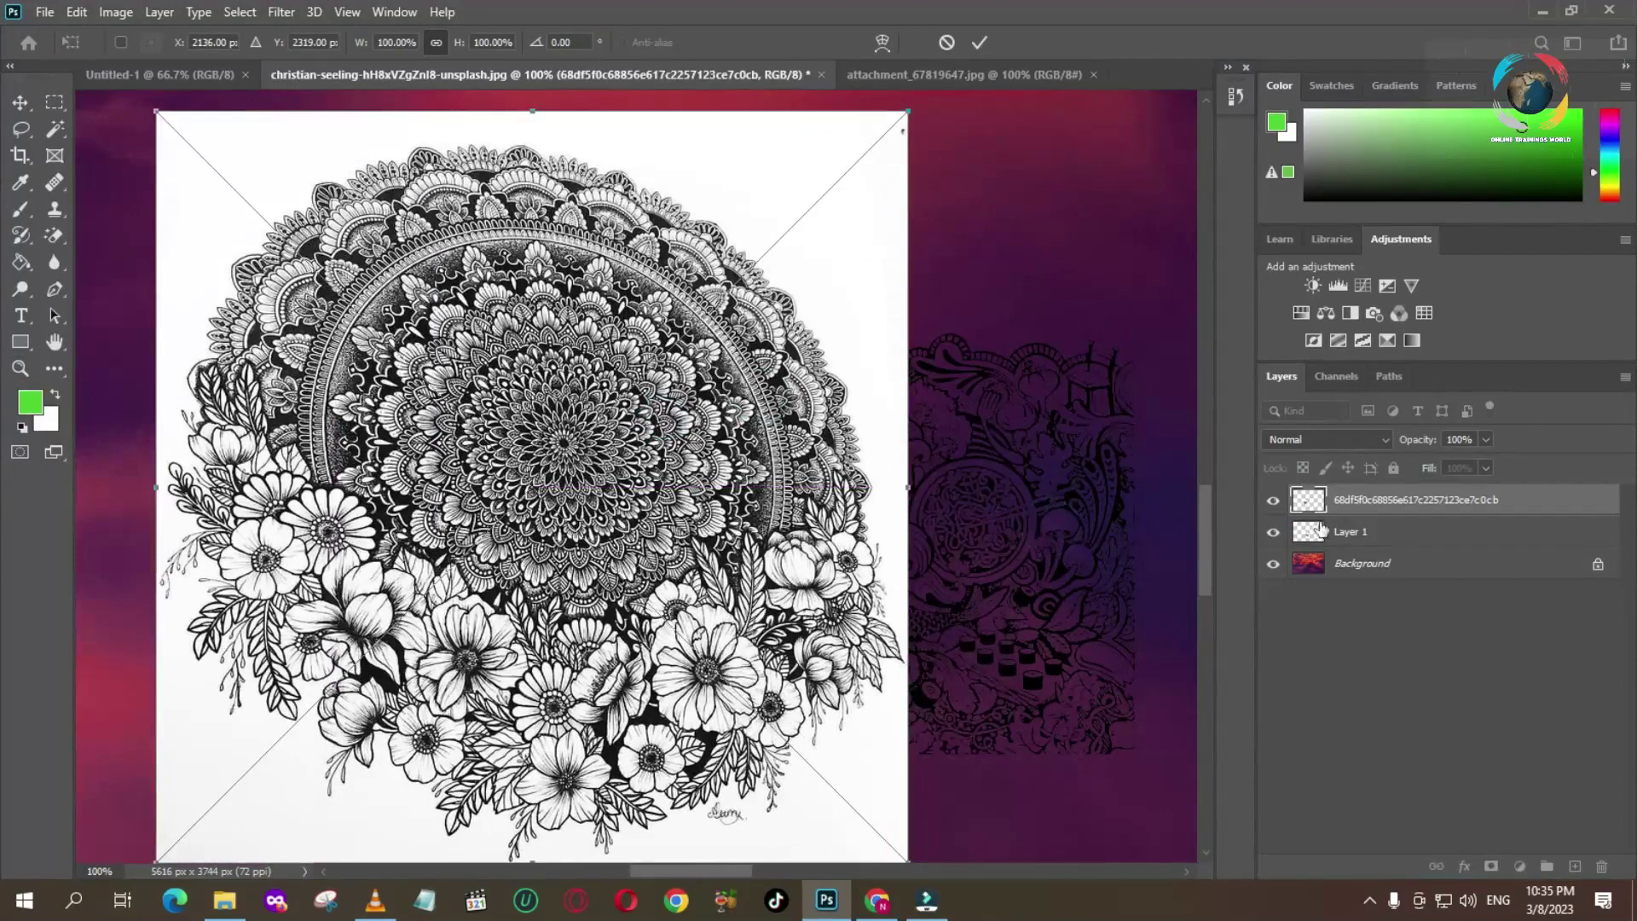
Hide Layer 1 and preview the Darken blend mode on the mandala layer, leaving it at Normal.
left_click(1274, 535)
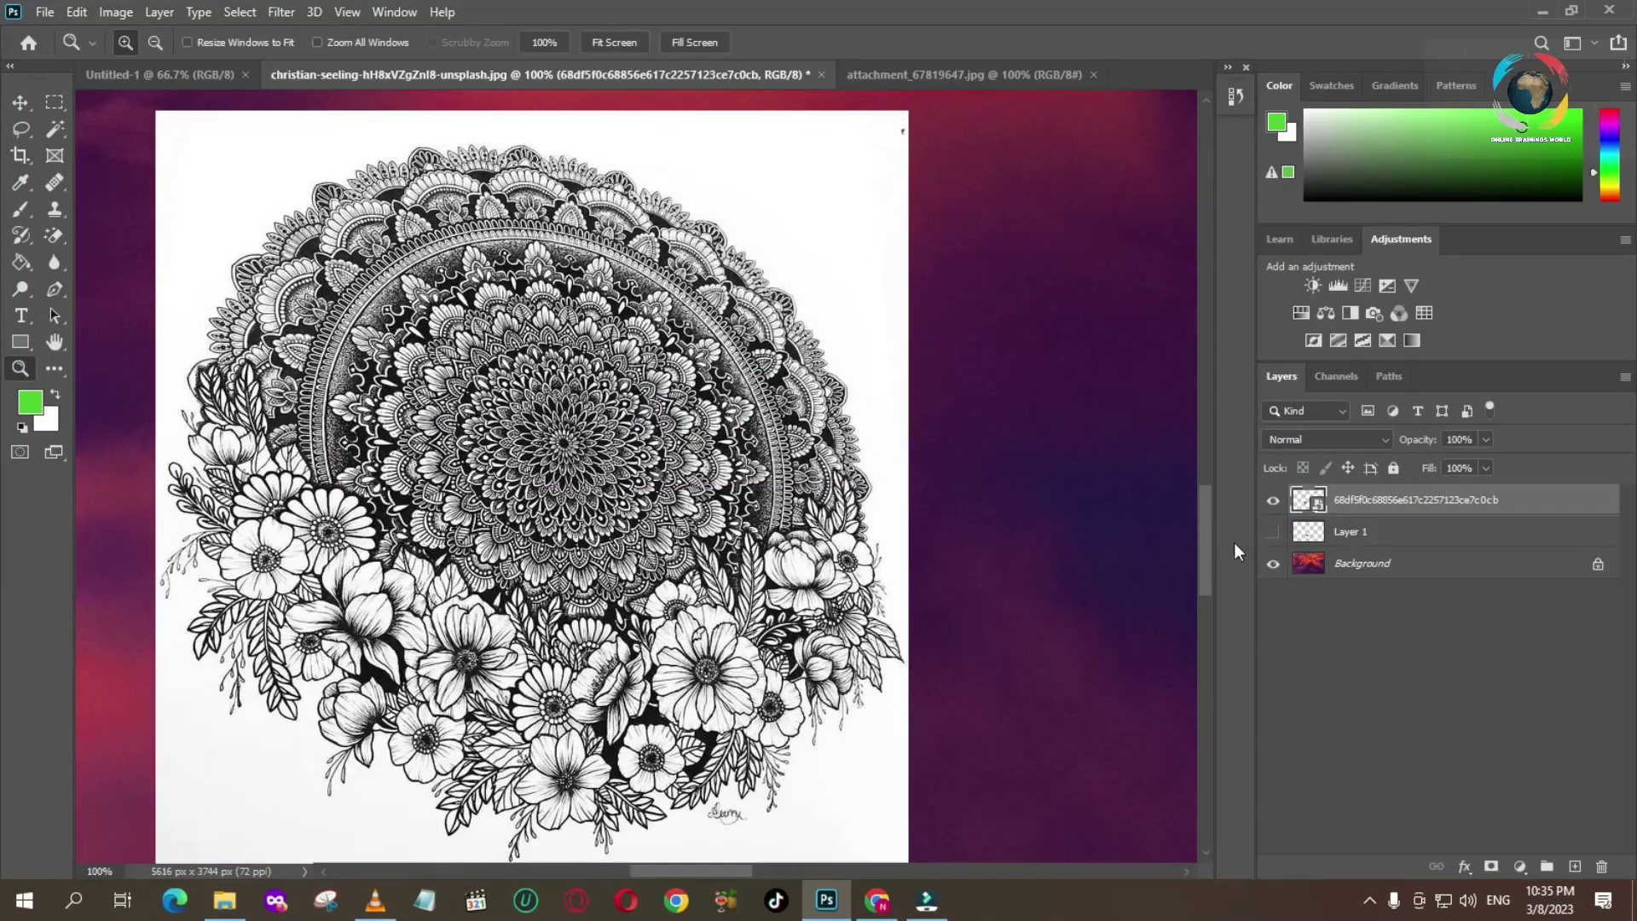
left_click(1384, 440)
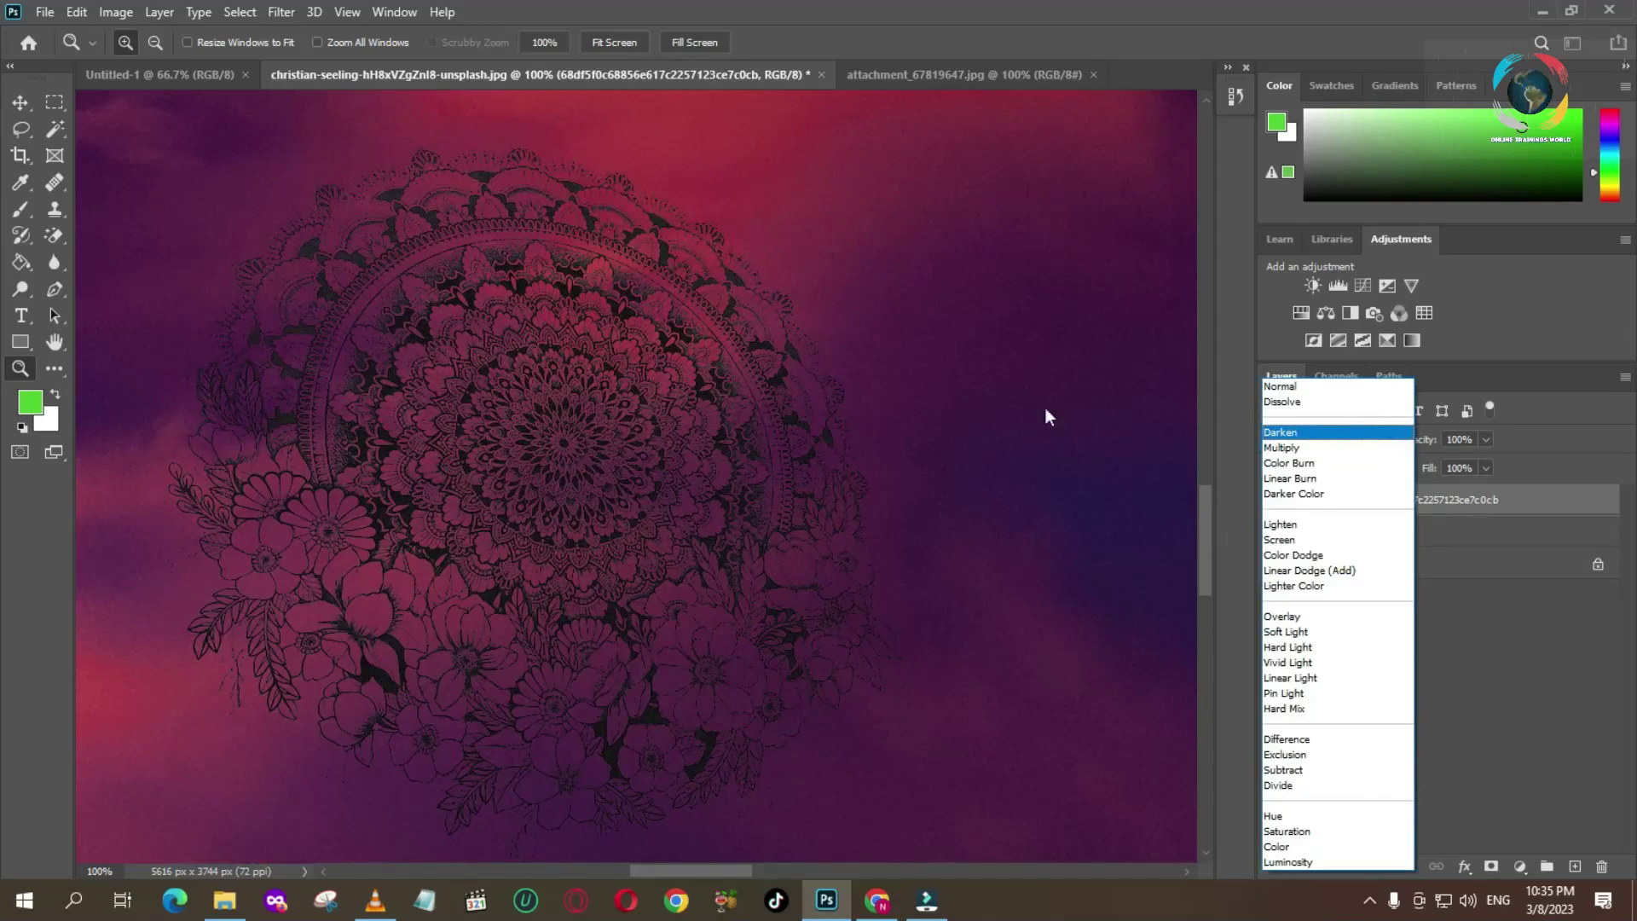
left_click(1501, 648)
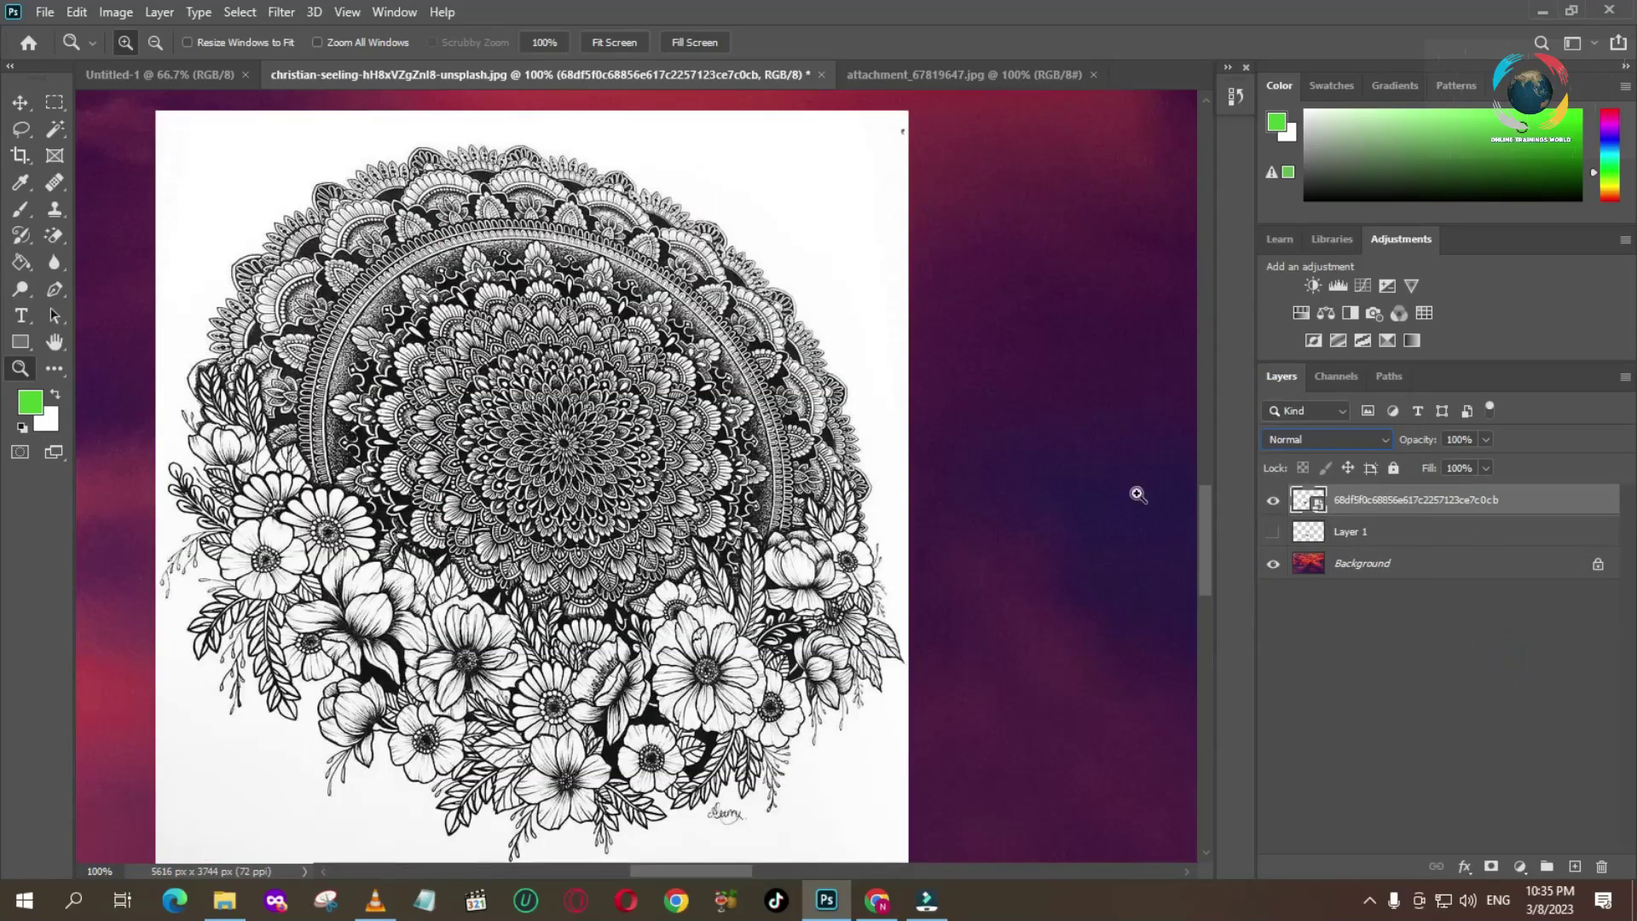
Open the red apple photo from the Downloads folder as a separate document.
left_click(938, 77)
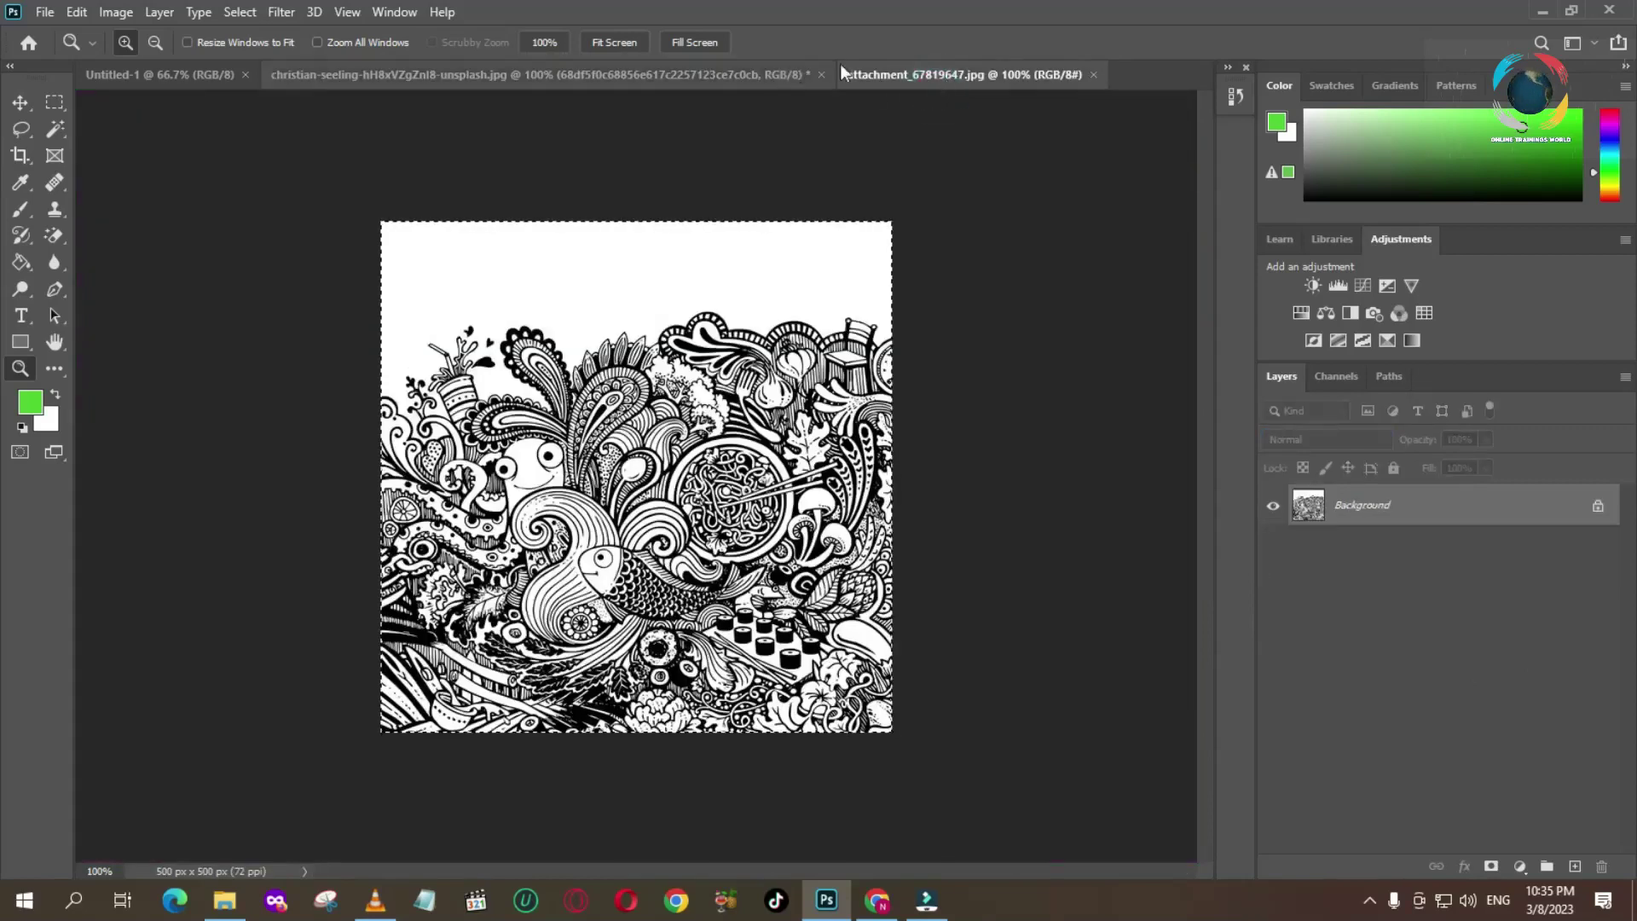
left_click(224, 900)
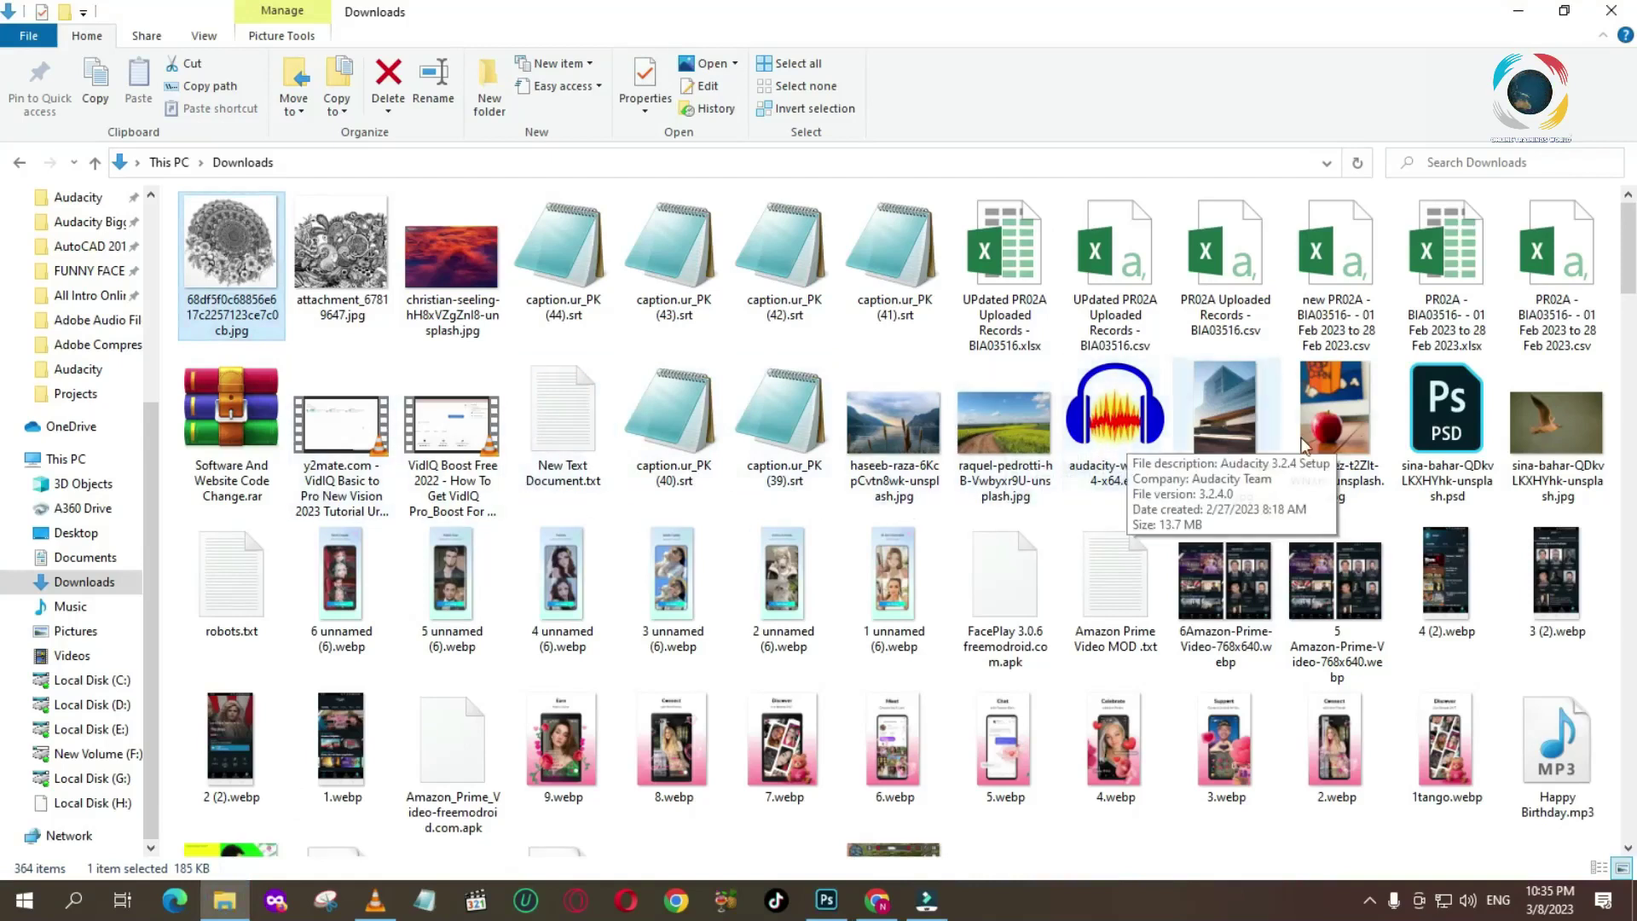
scroll(1272, 434, "down", 5)
scroll(1271, 433, "up", 5)
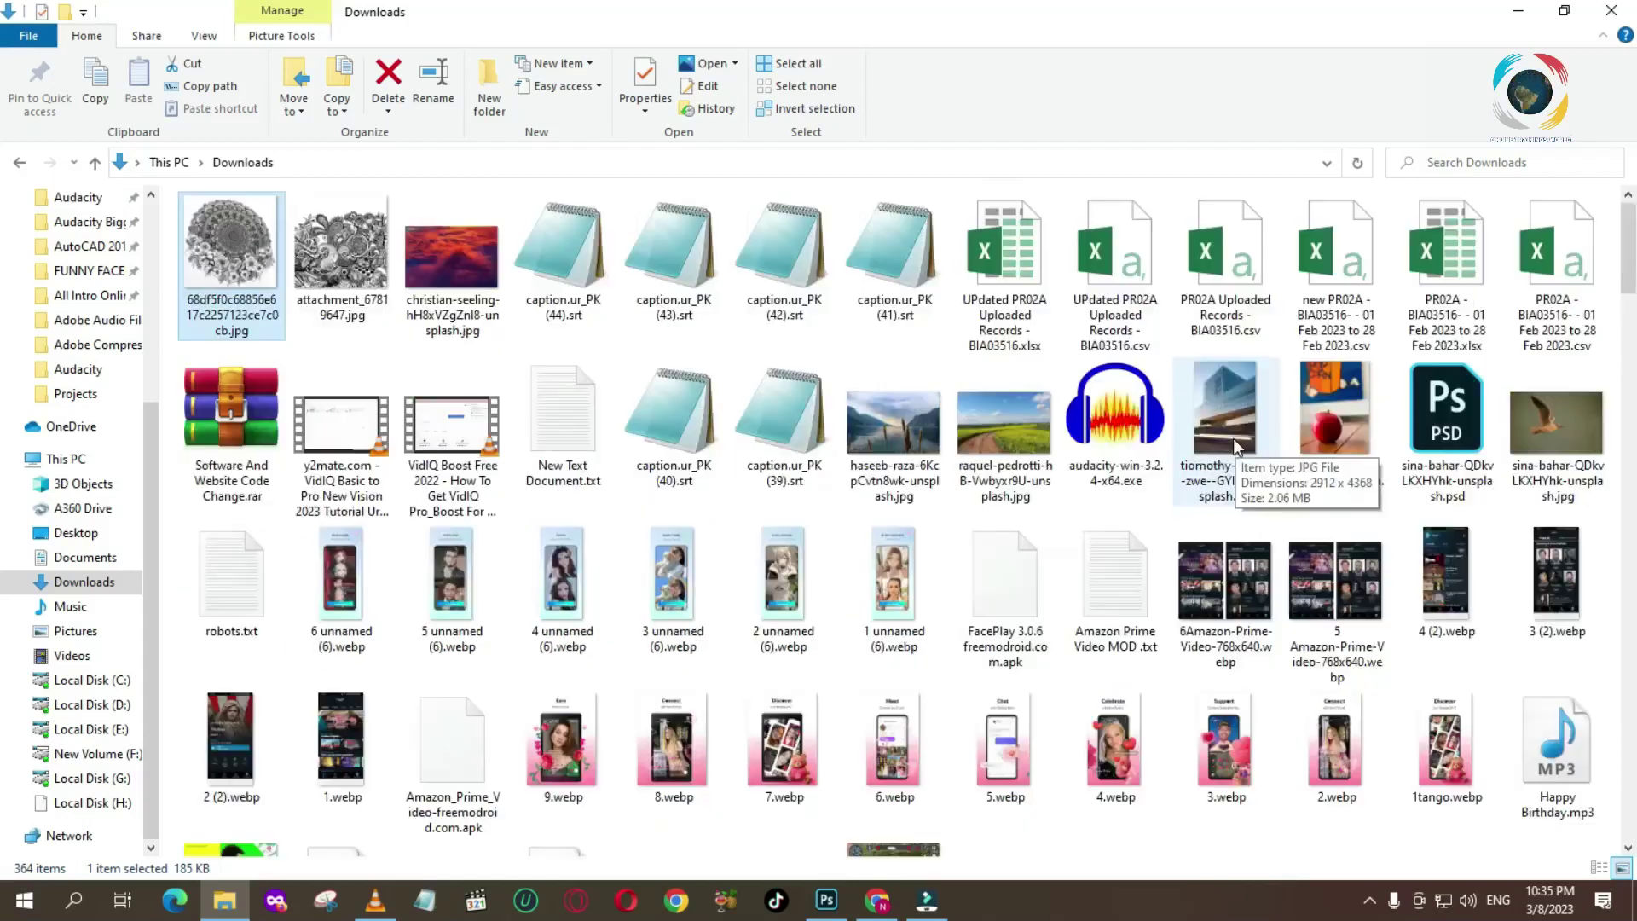
left_click(1318, 443)
left_click_drag(890, 750, 1159, 242)
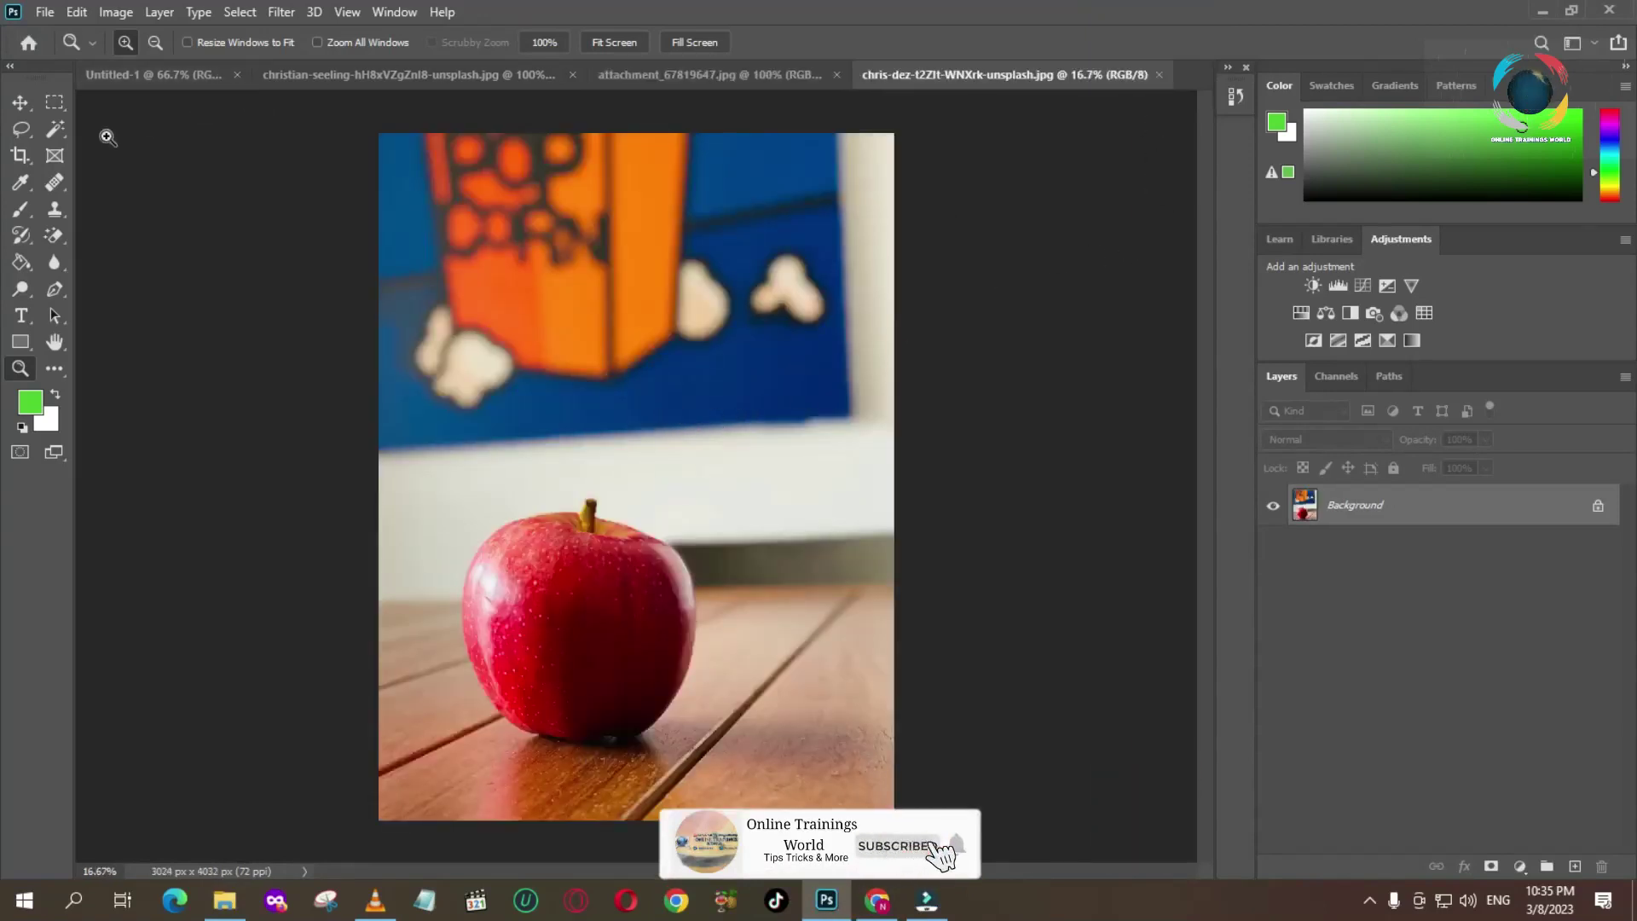
Copy the apple photo into the clouds document and place its layer directly below the mandala layer.
left_click(19, 101)
left_click_drag(300, 137, 1028, 401)
left_click_drag(1354, 506, 1348, 550)
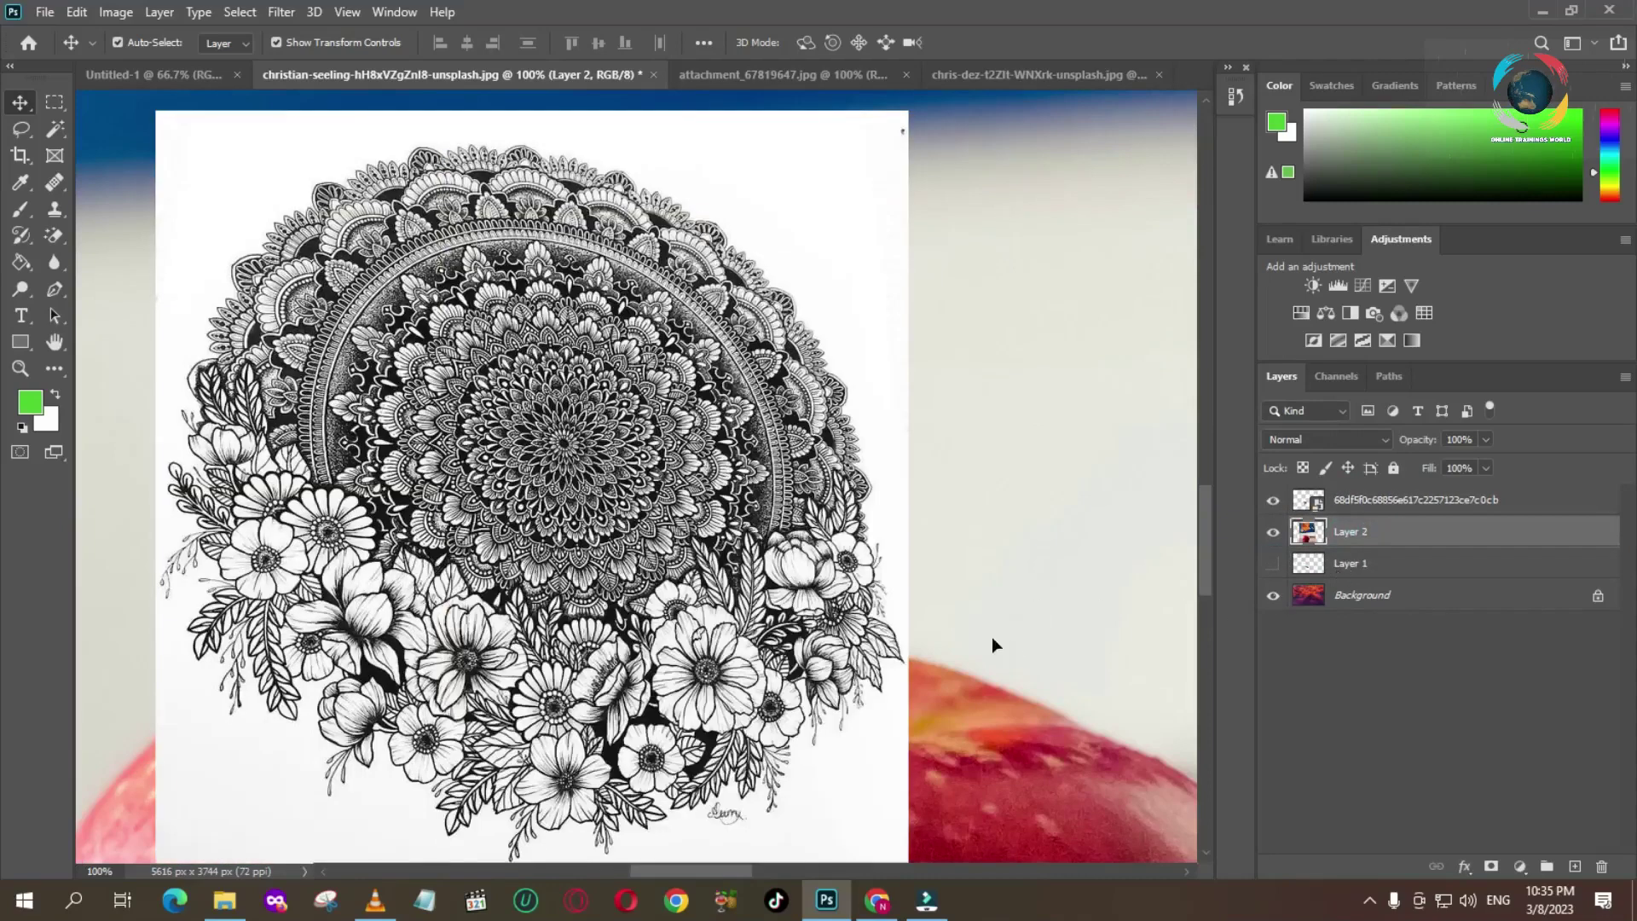
Move the mandala drawing down onto the front of the apple.
key("z")
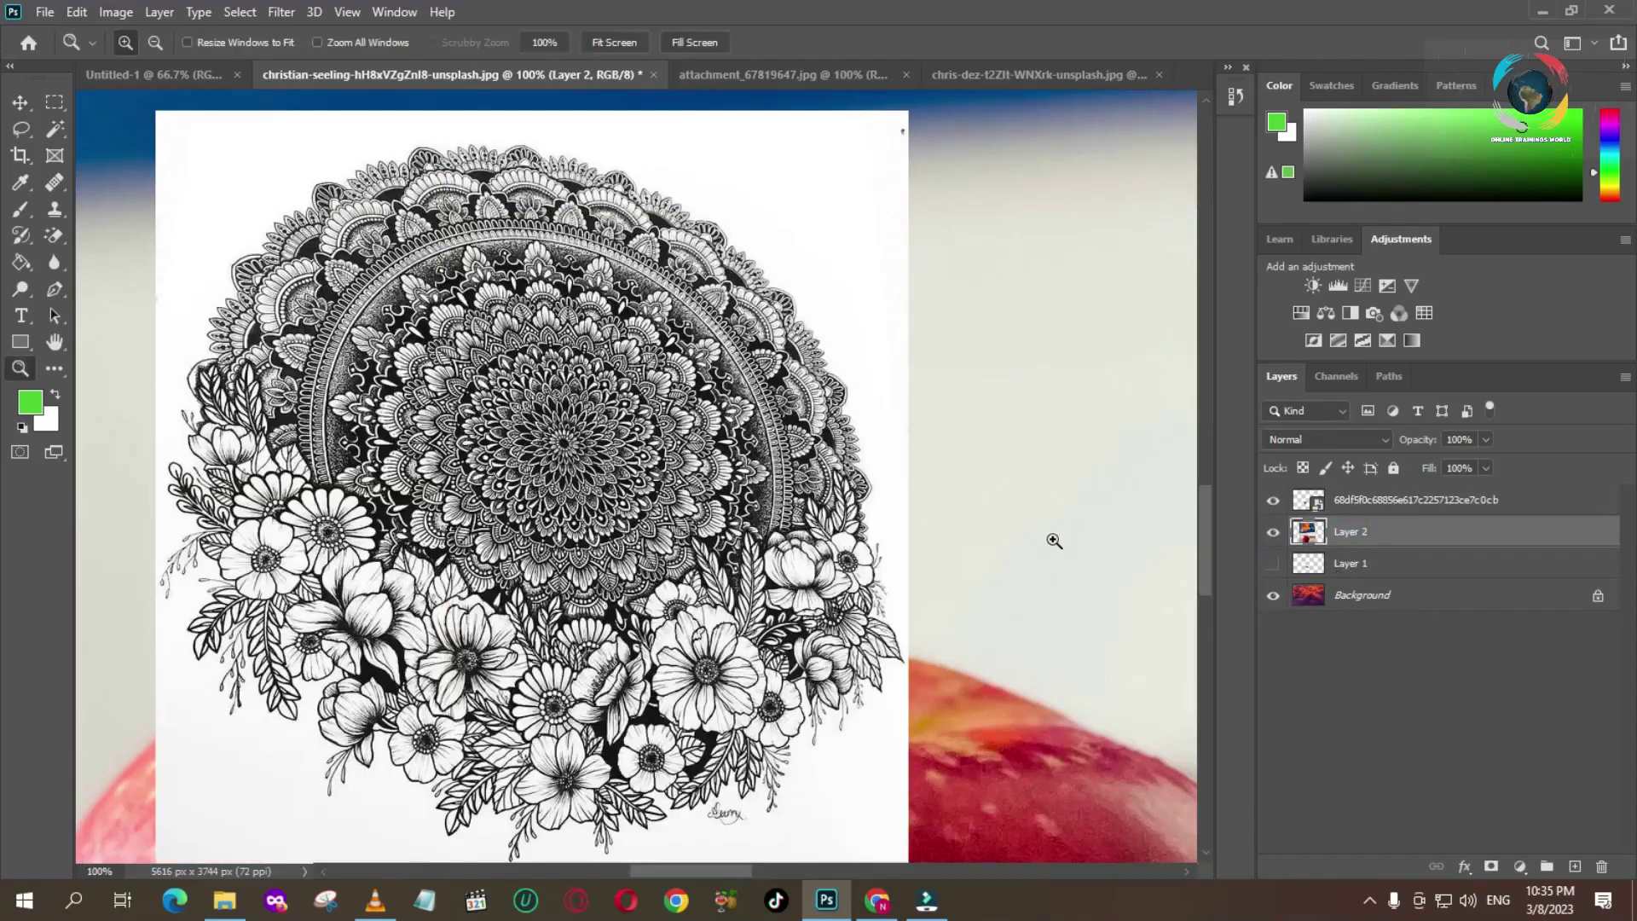
left_click(1066, 538, "alt")
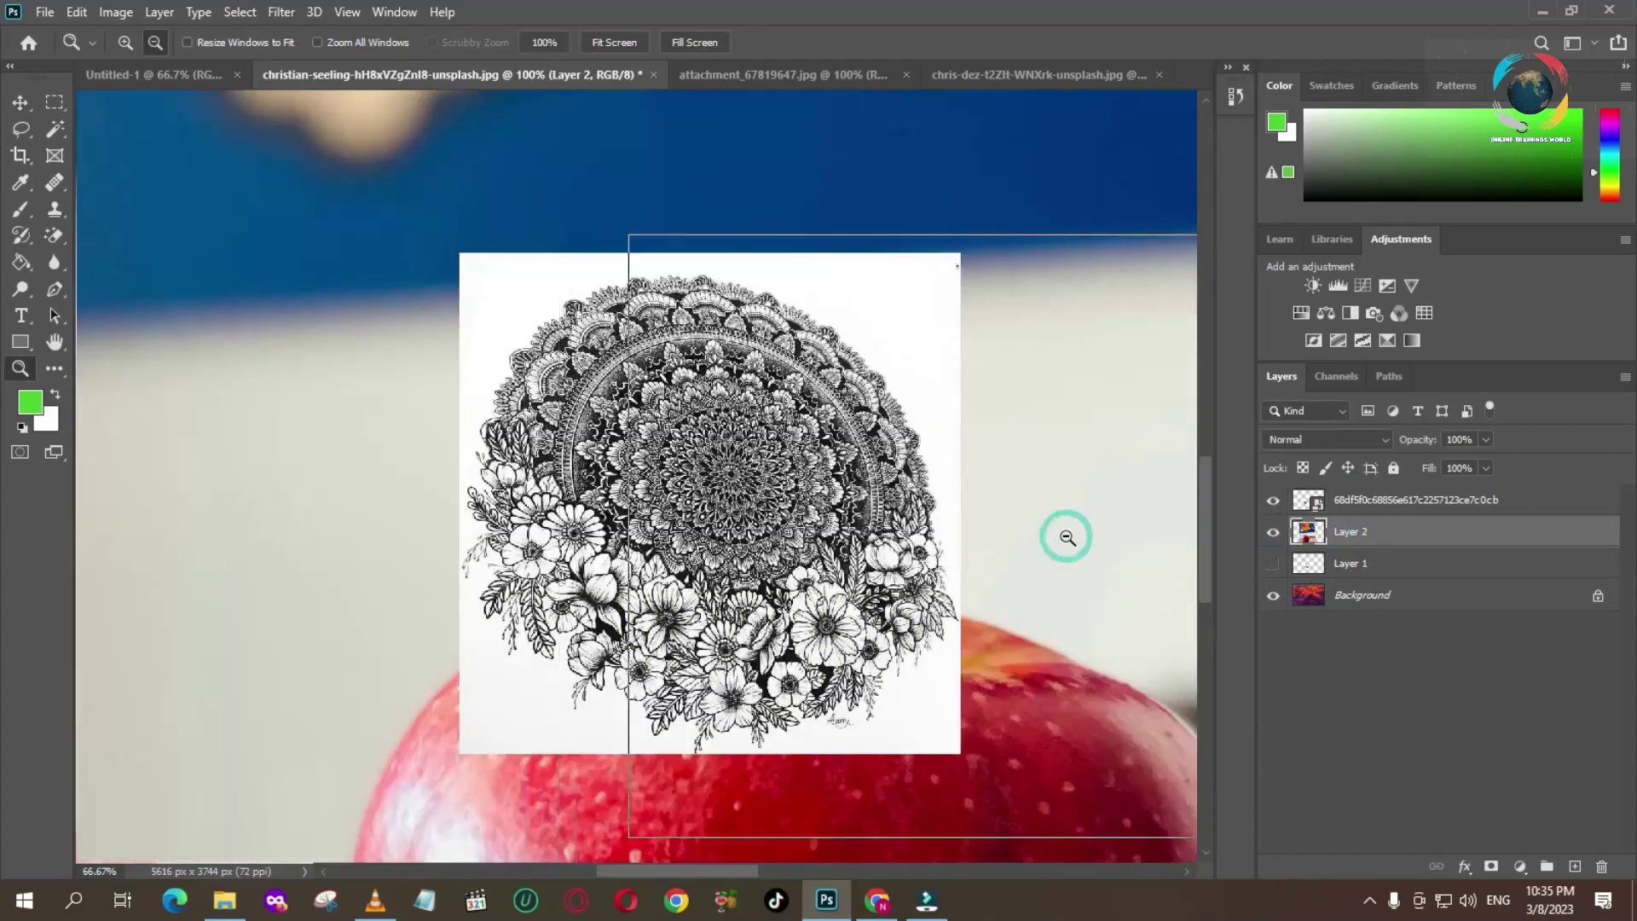
left_click(1066, 538, "alt")
left_click(1068, 538, "alt")
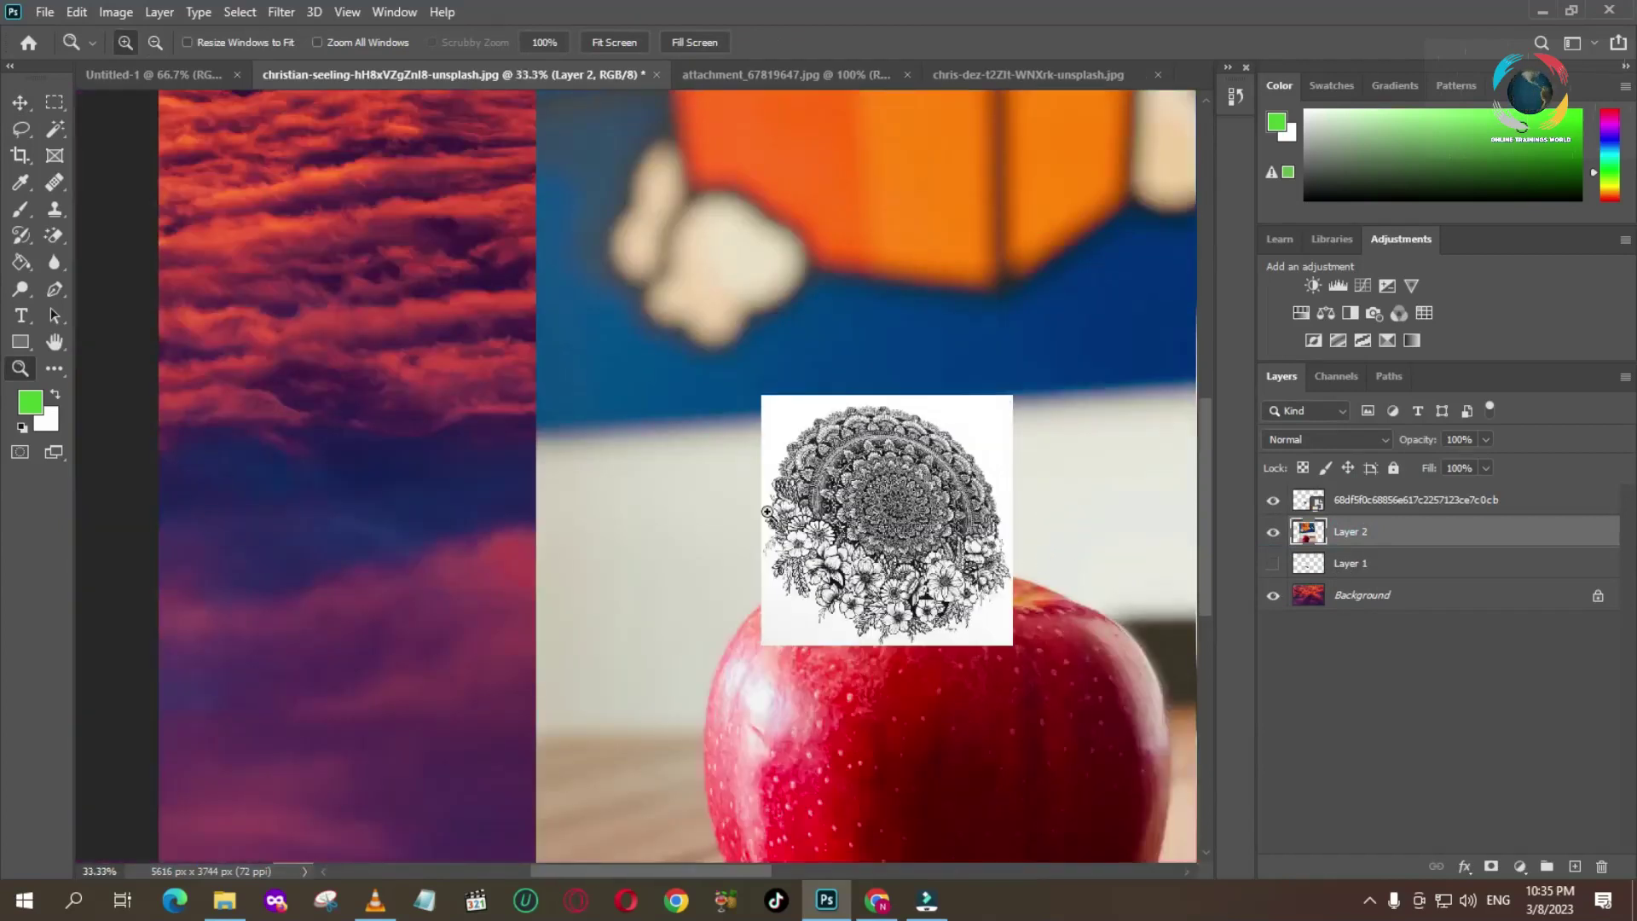
left_click(21, 102)
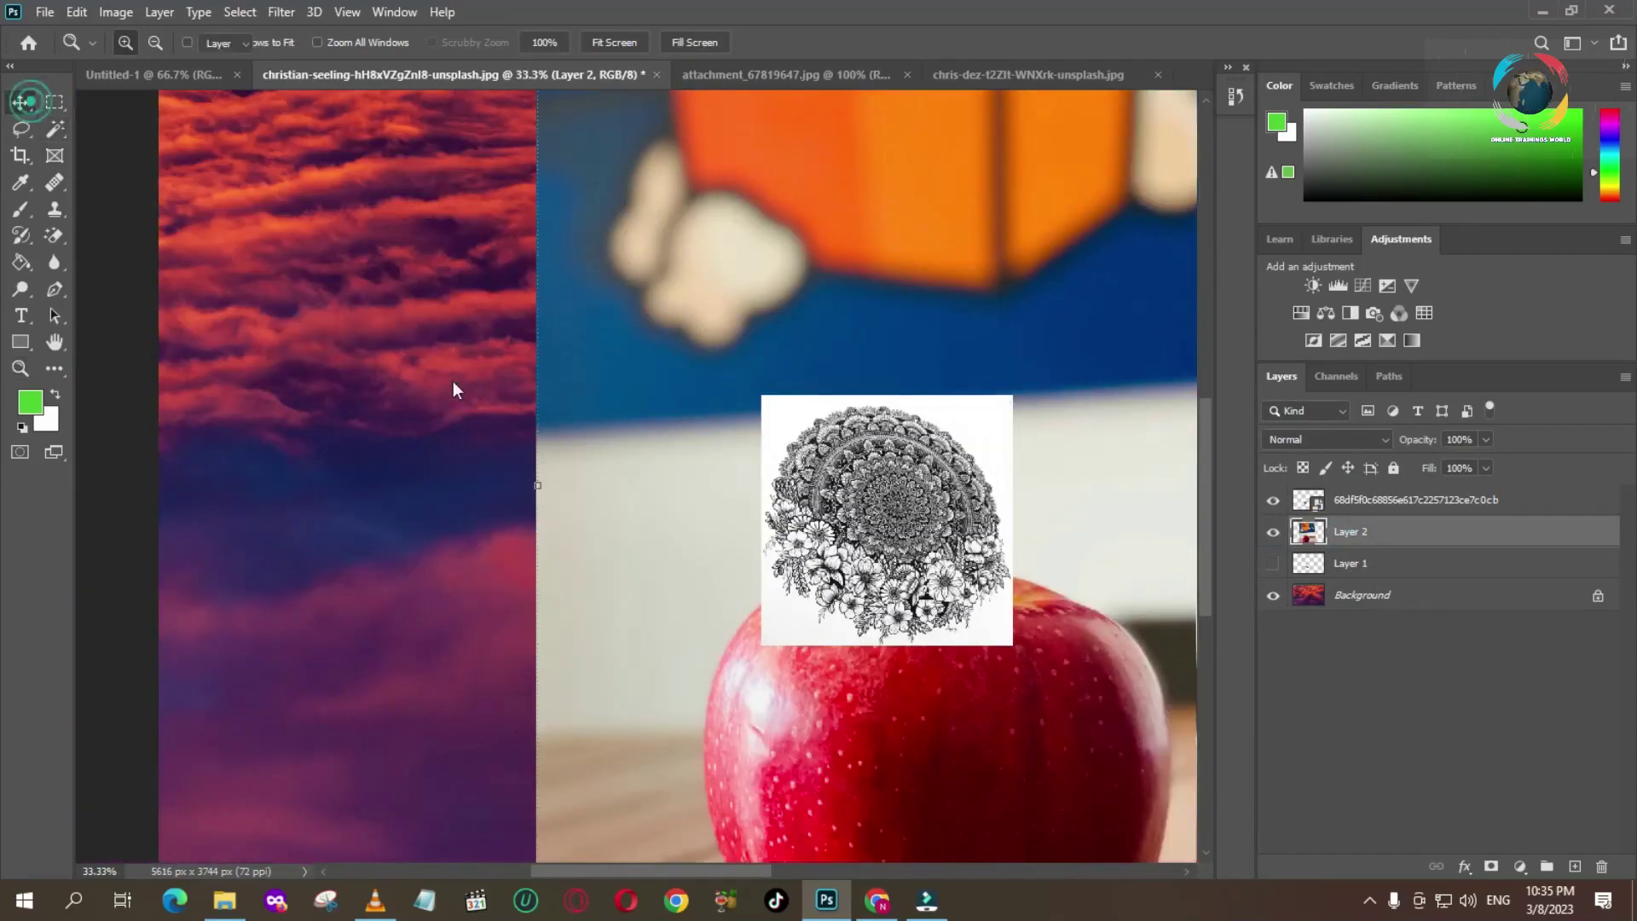
left_click_drag(915, 506, 960, 693)
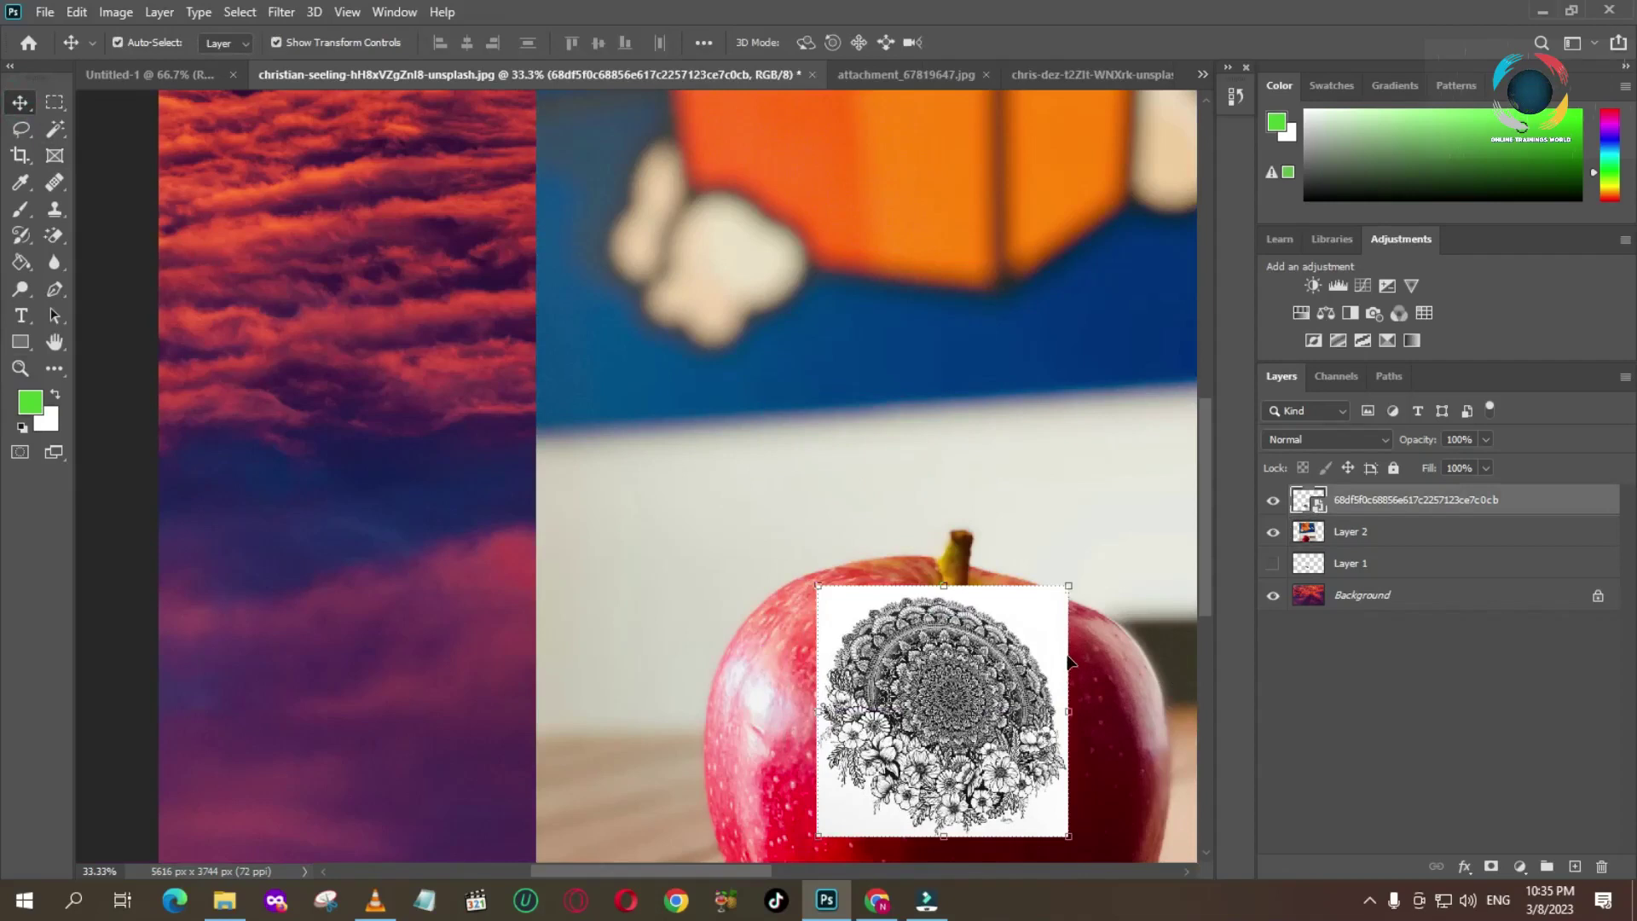
Set the mandala layer's blend mode to Darken over the apple.
key("z")
left_click(990, 644)
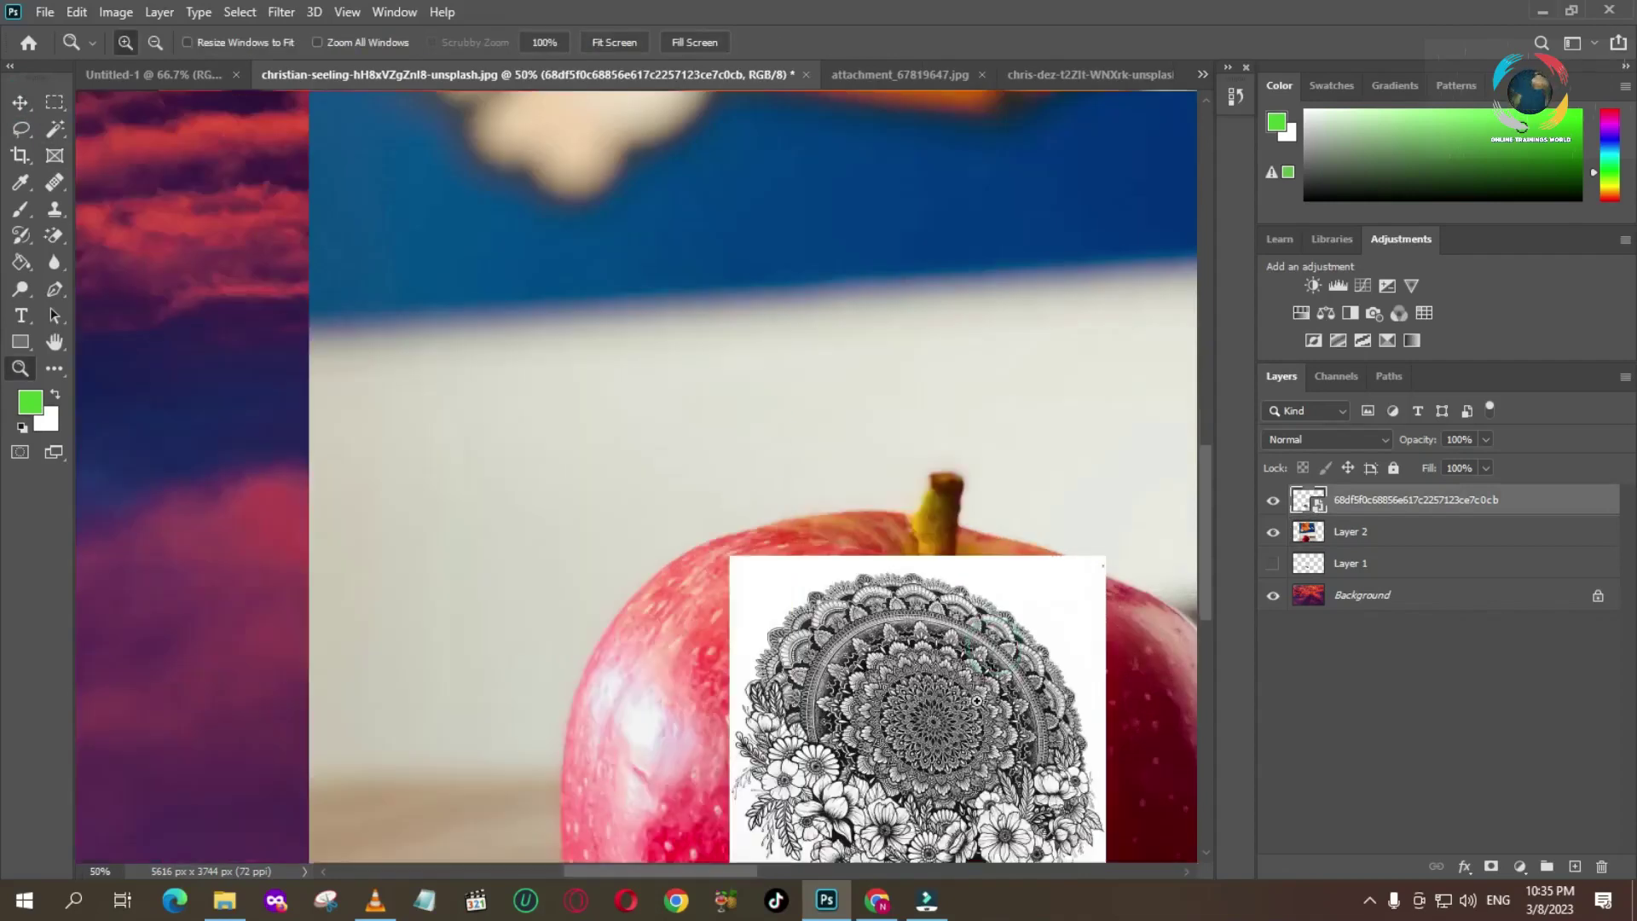
left_click(974, 701)
scroll(869, 742, "down", 5)
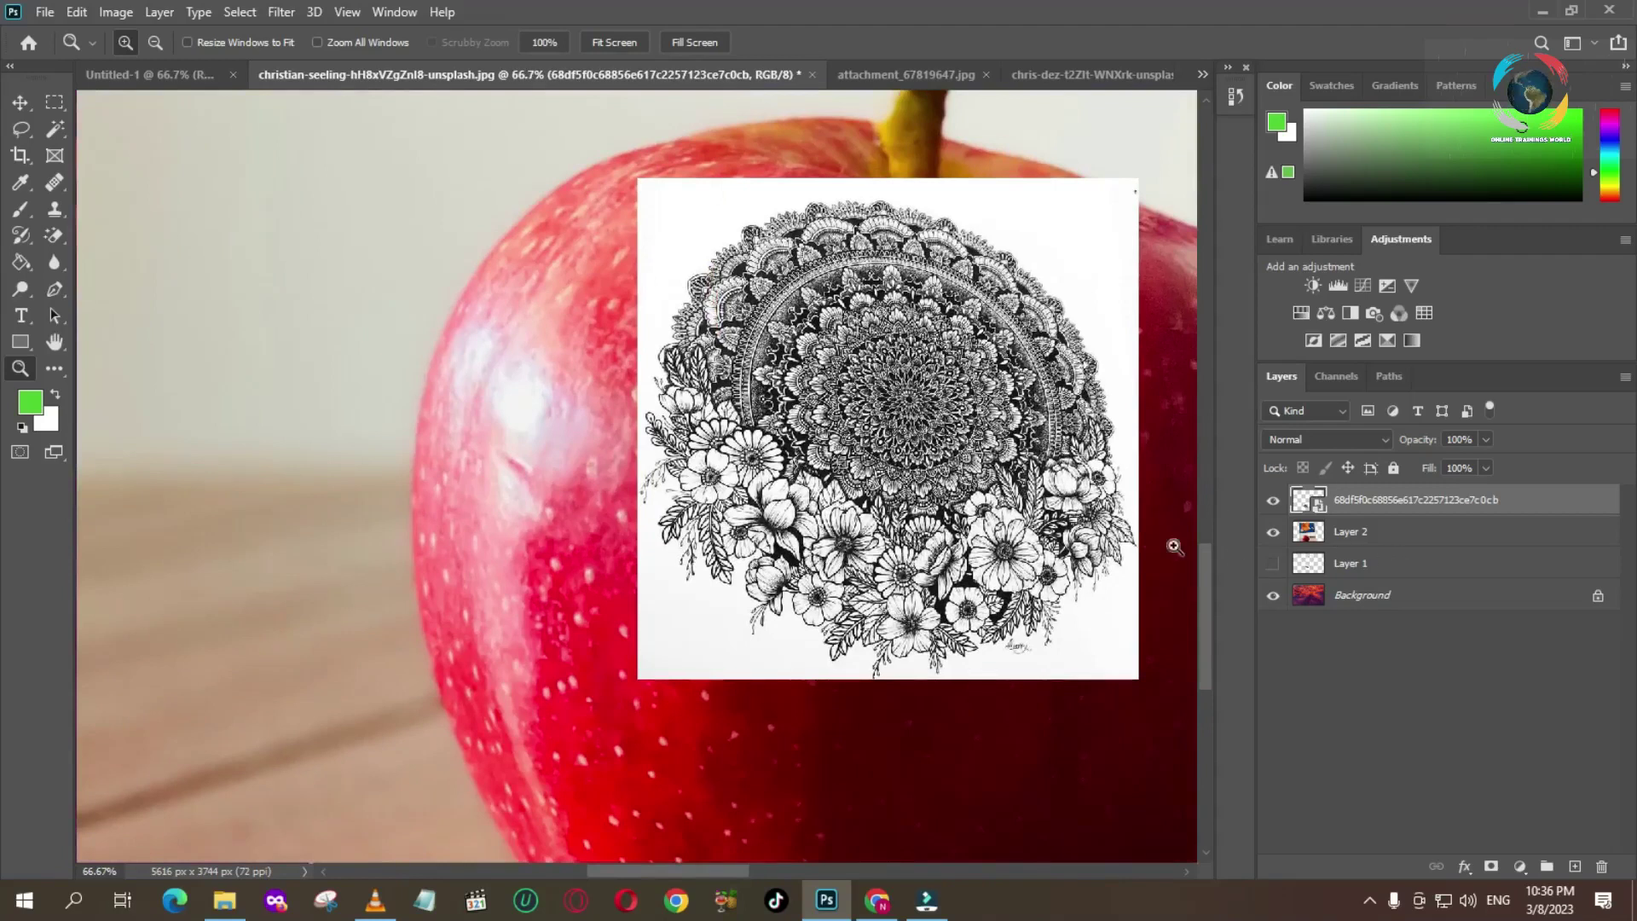
left_click(1380, 444)
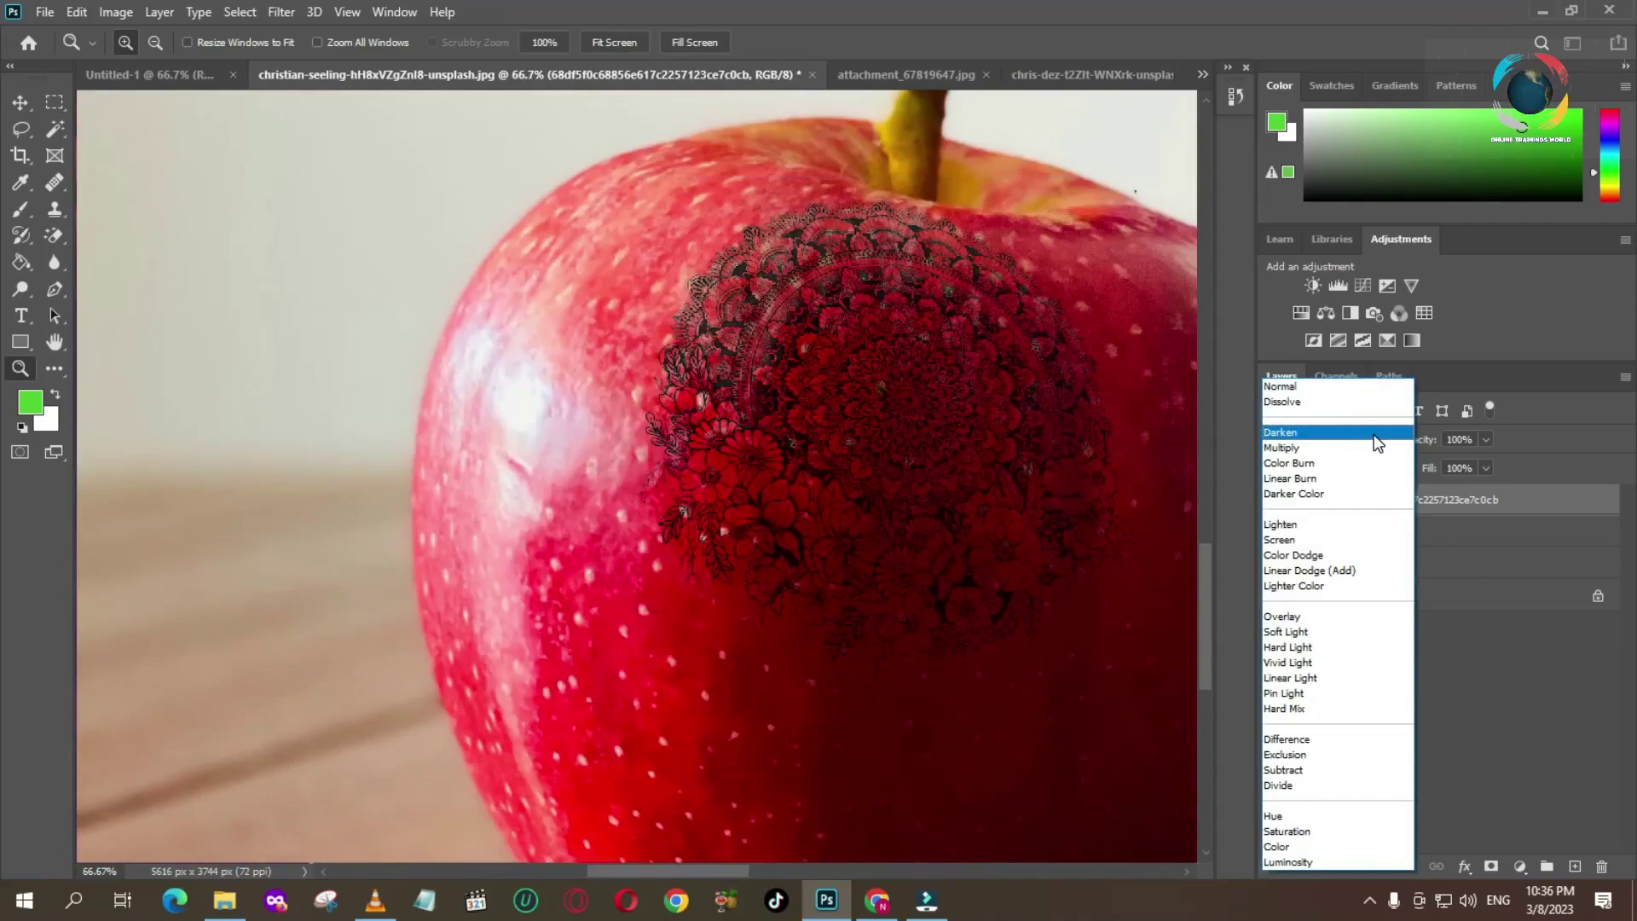
left_click(1379, 443)
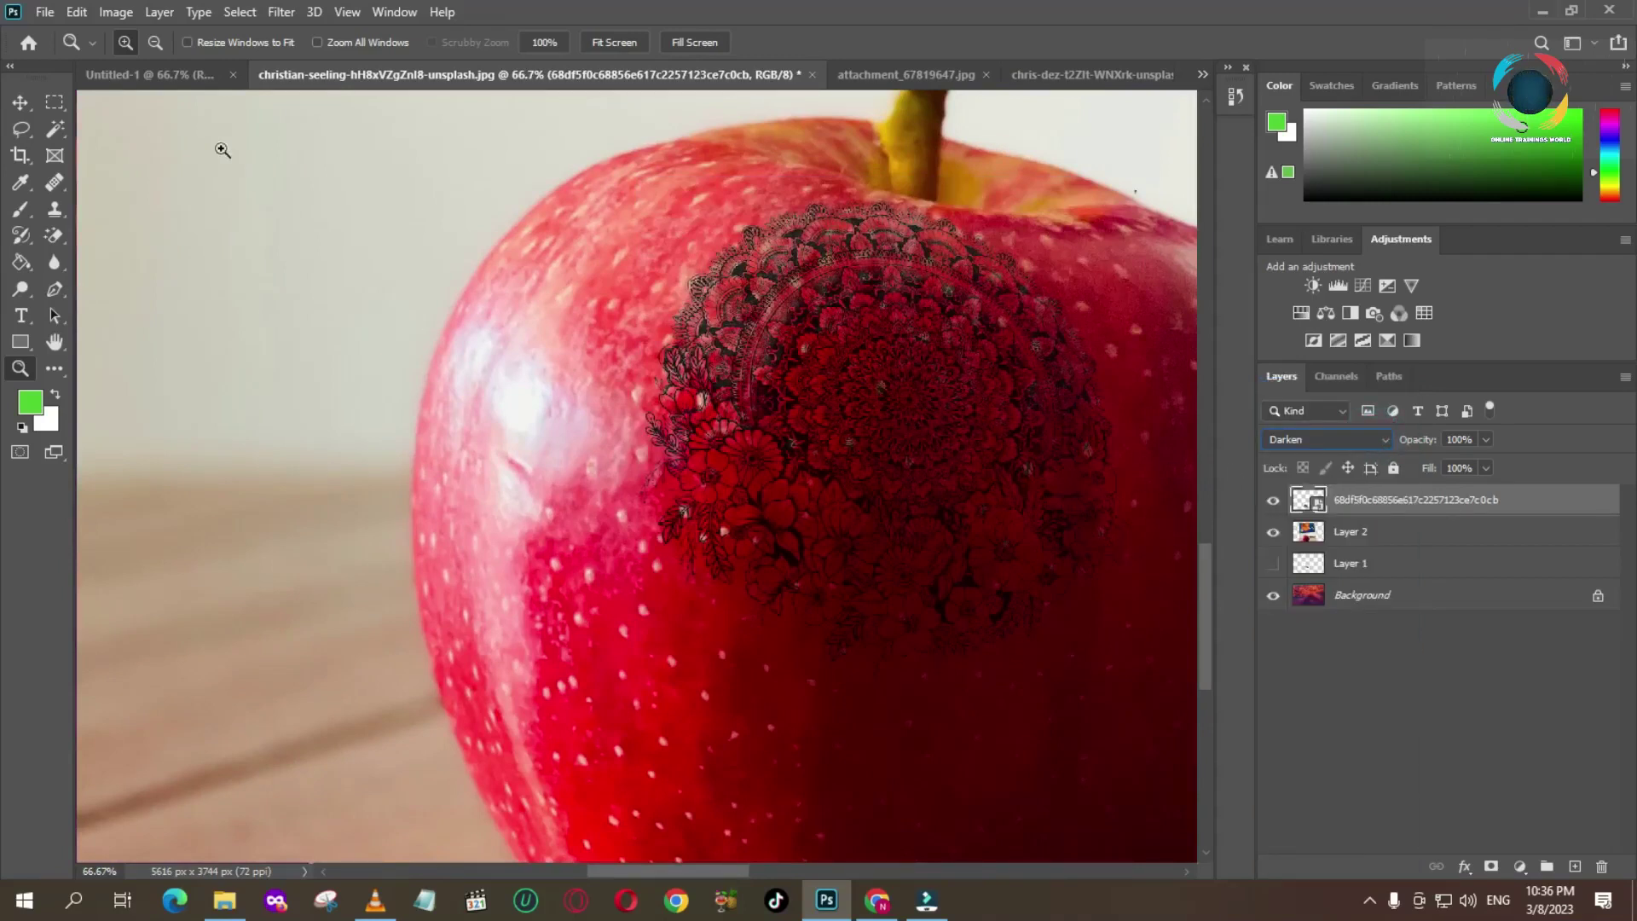
Move the mandala off the apple onto the pale wall and set its blend mode to Lighten.
left_click(20, 102)
left_click_drag(837, 473, 232, 353)
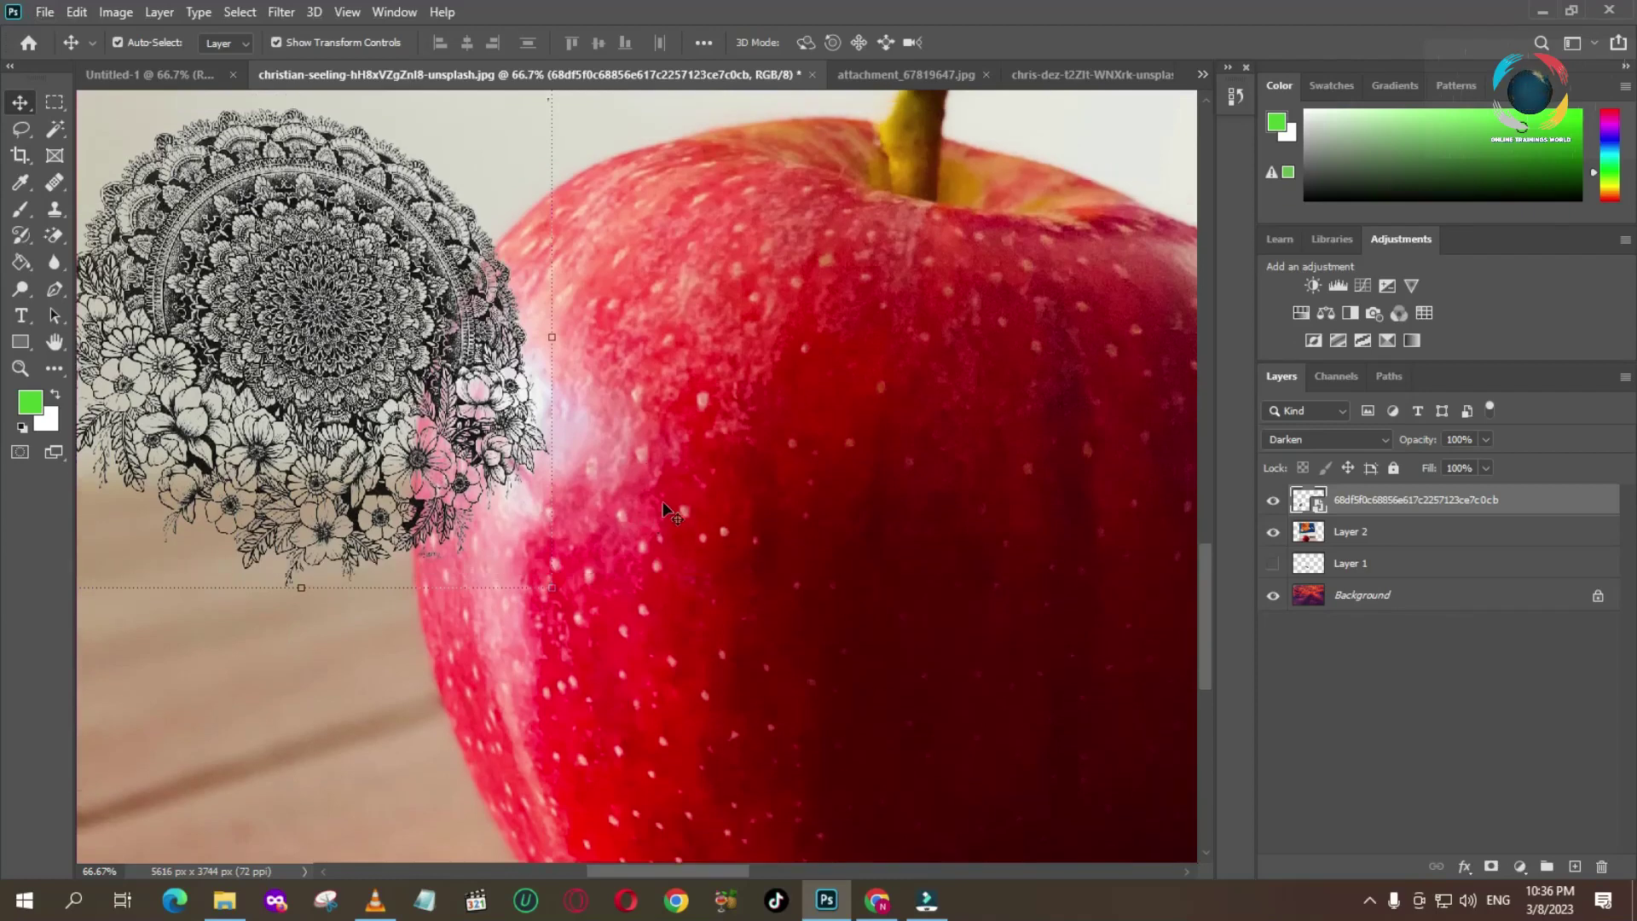
left_click(1387, 439)
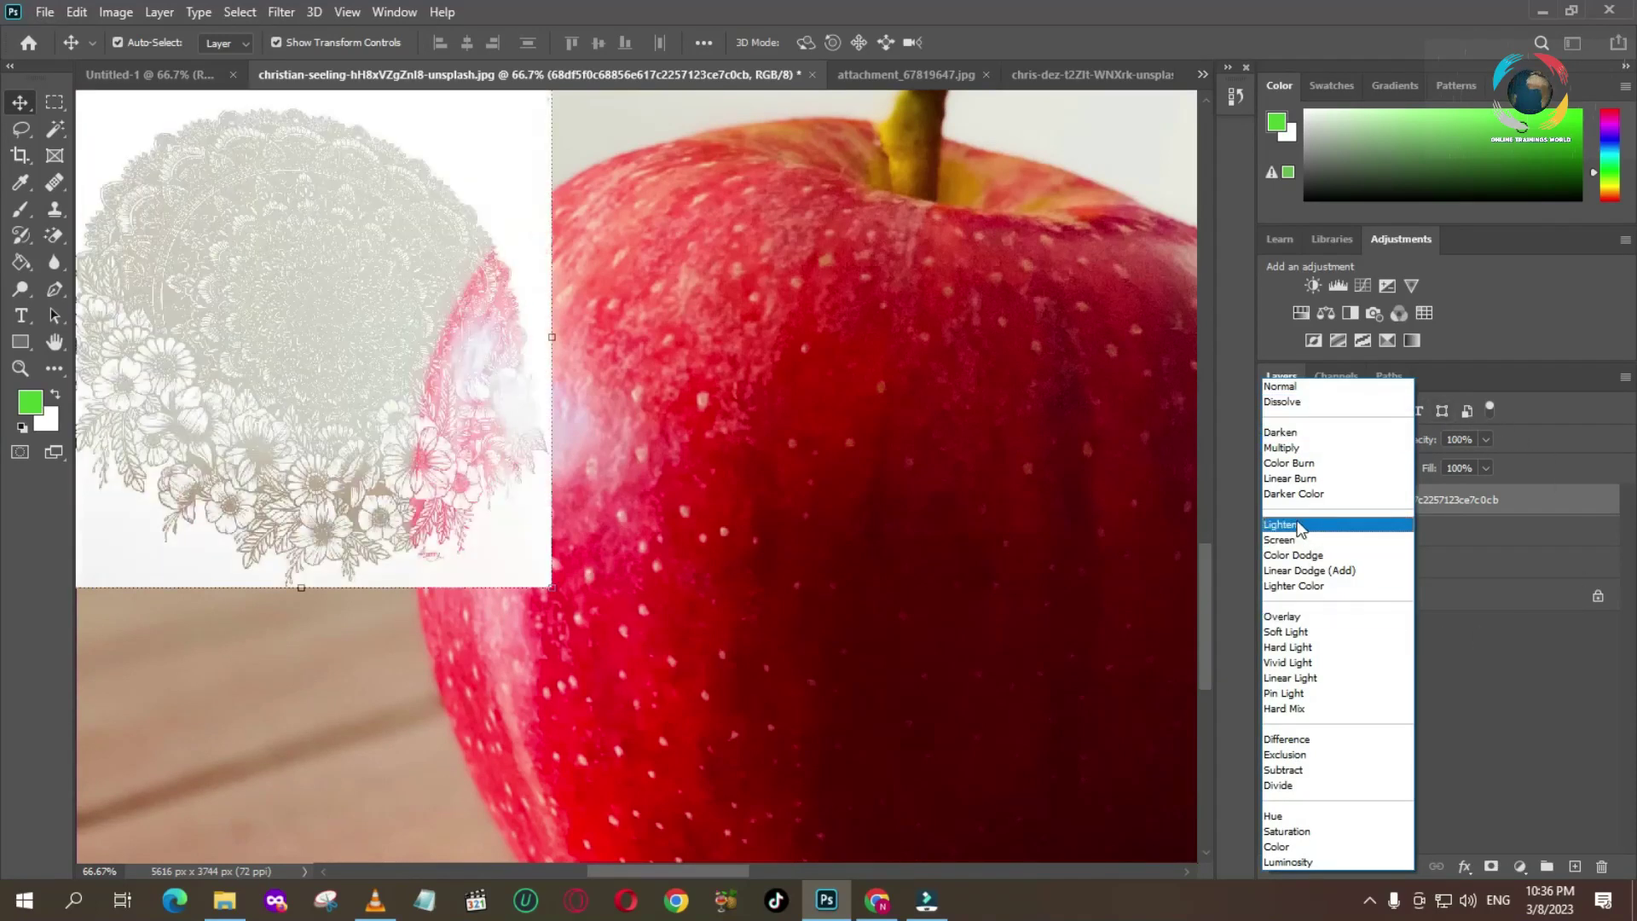
left_click(1300, 526)
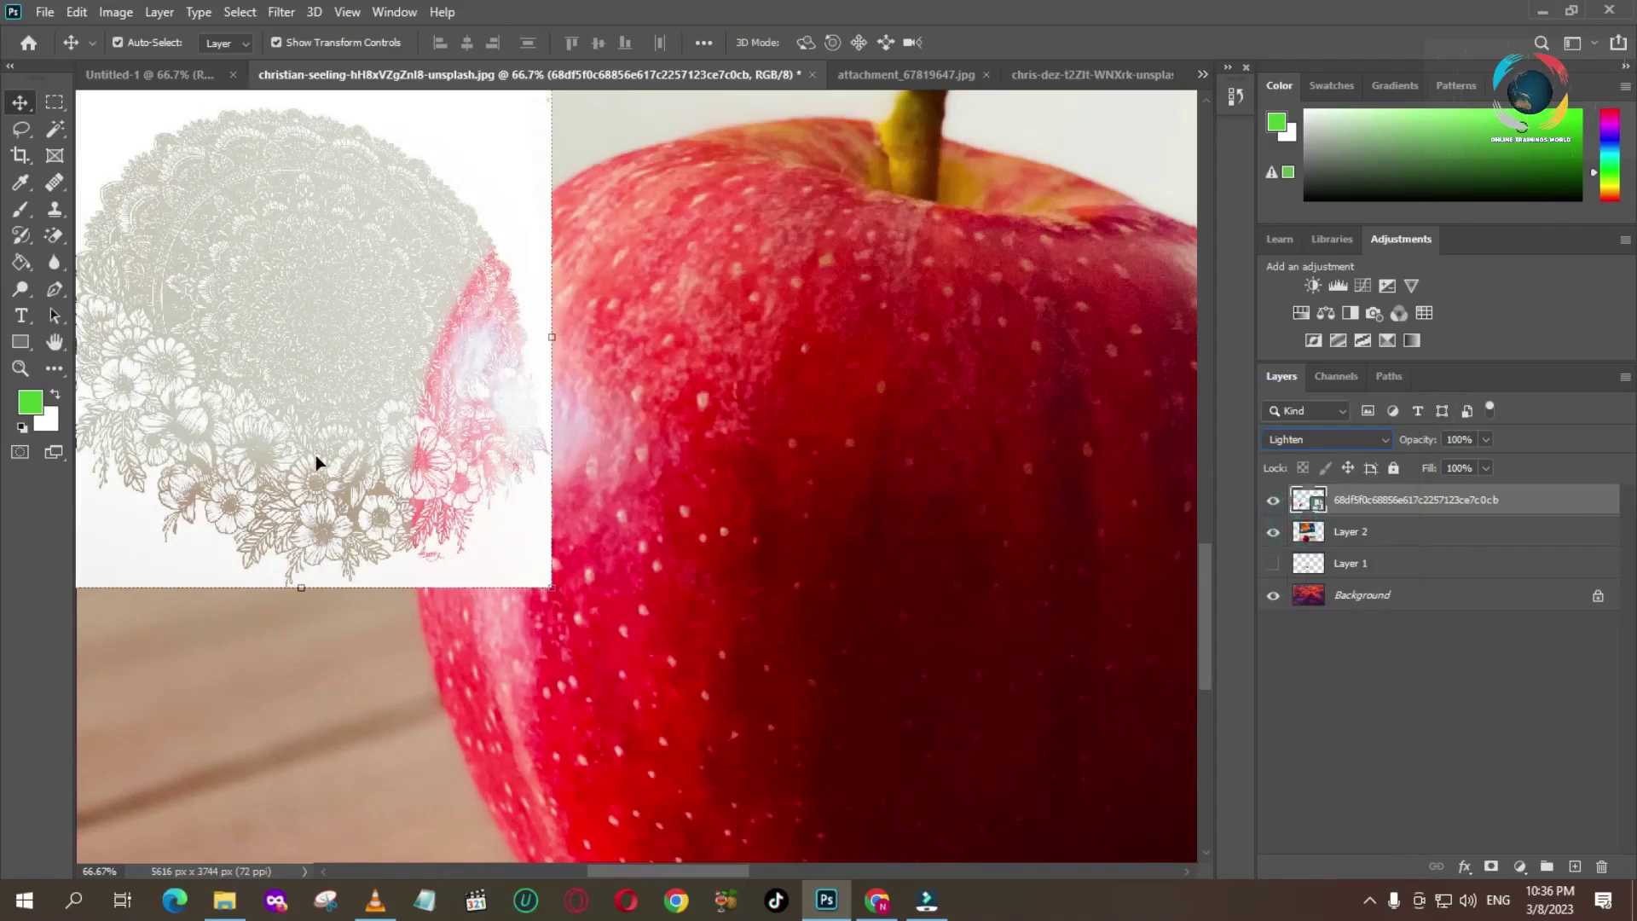
Move the mandala back onto the dark side of the apple and reset its blend mode to Normal.
left_click_drag(421, 120, 1002, 370)
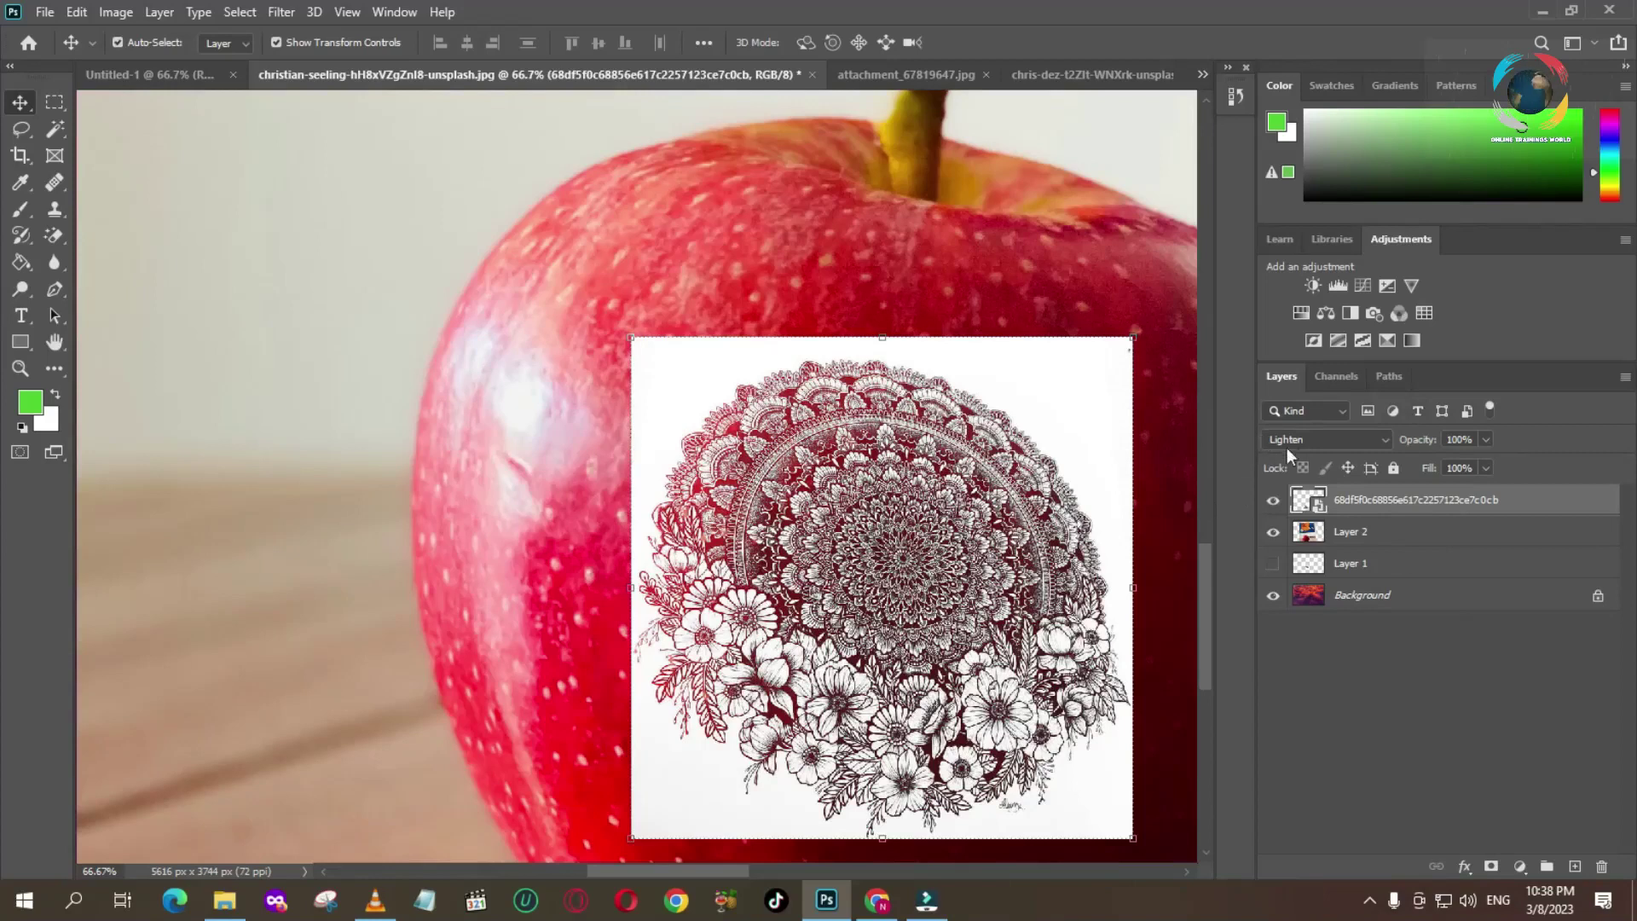
left_click(1378, 440)
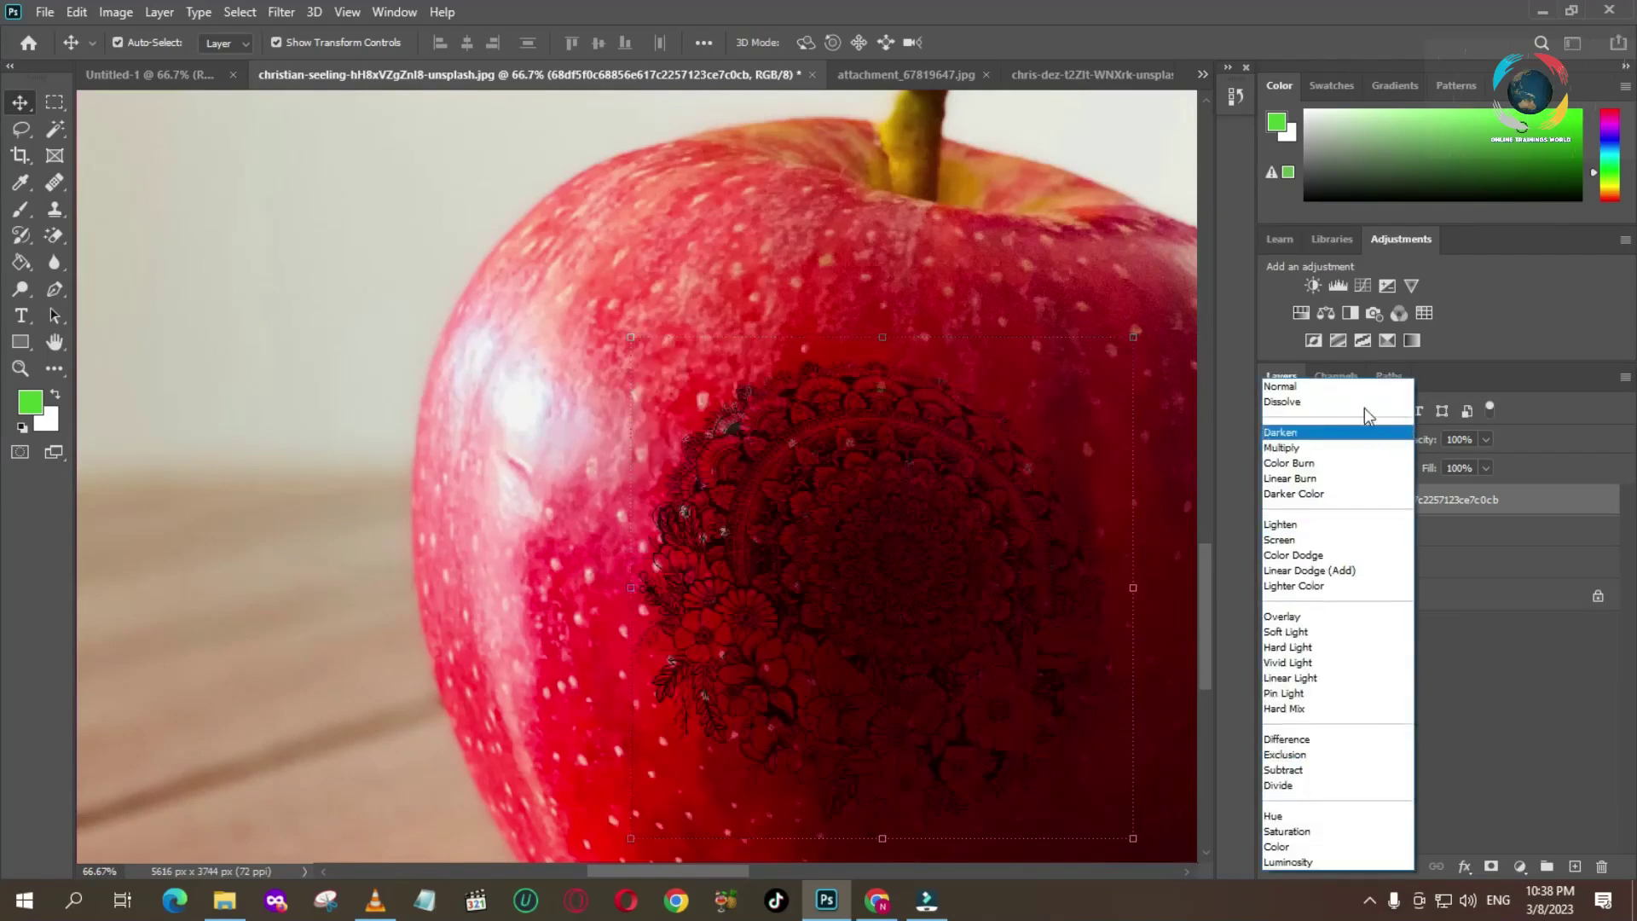
left_click(1365, 391)
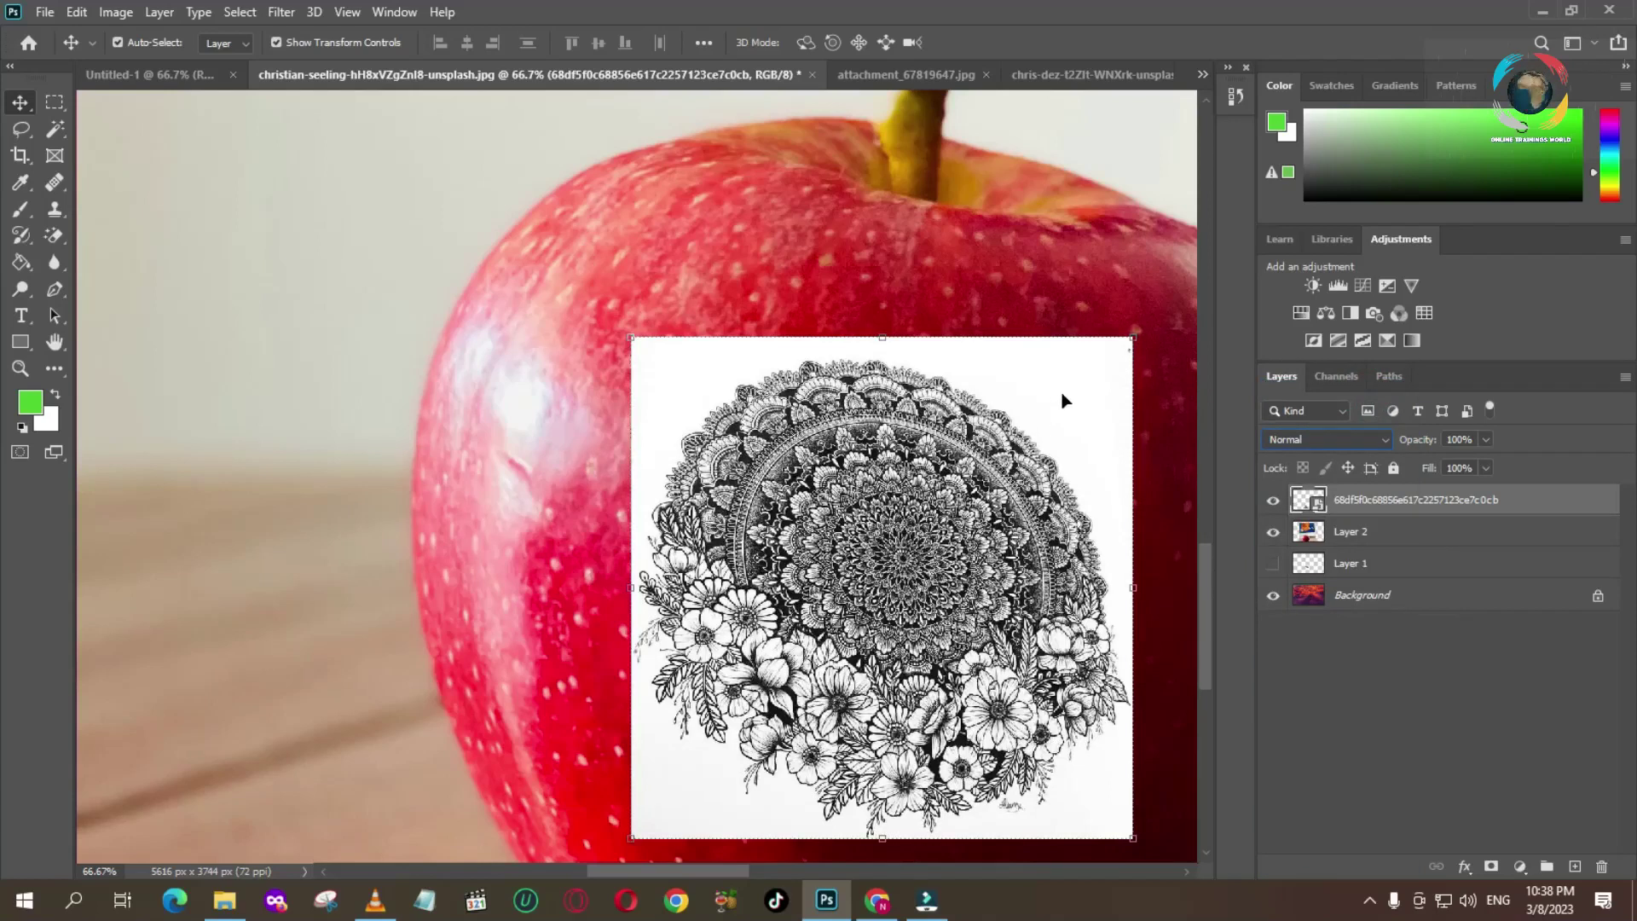
right_click(701, 387)
left_click(728, 276)
right_click(735, 272)
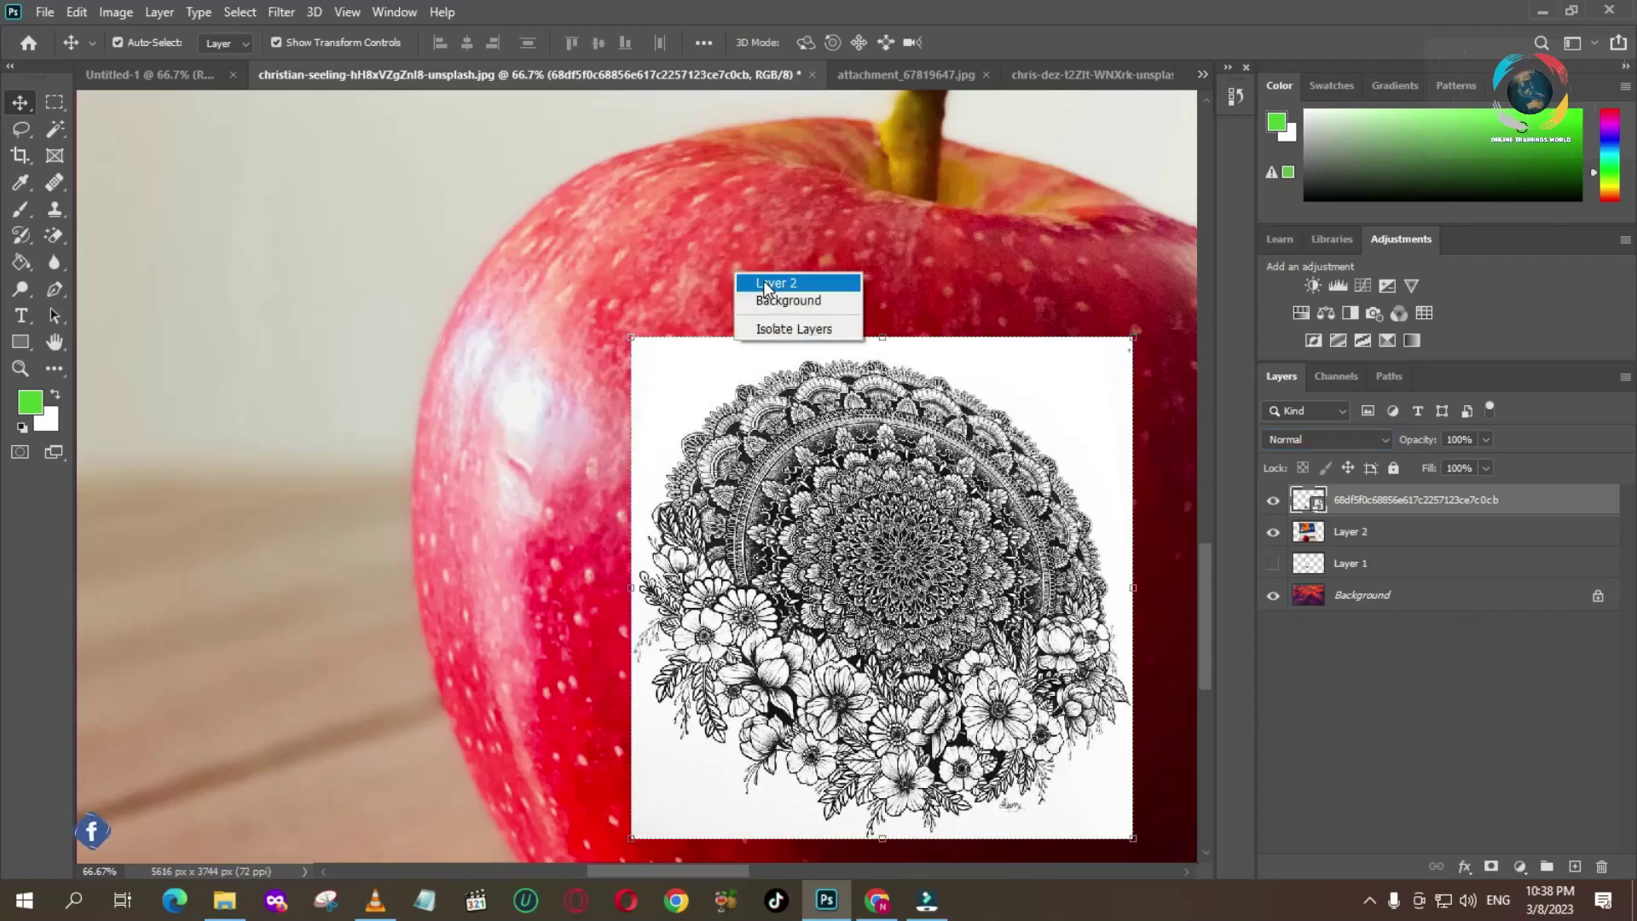
left_click(1383, 530)
left_click(55, 102)
right_click(1032, 381)
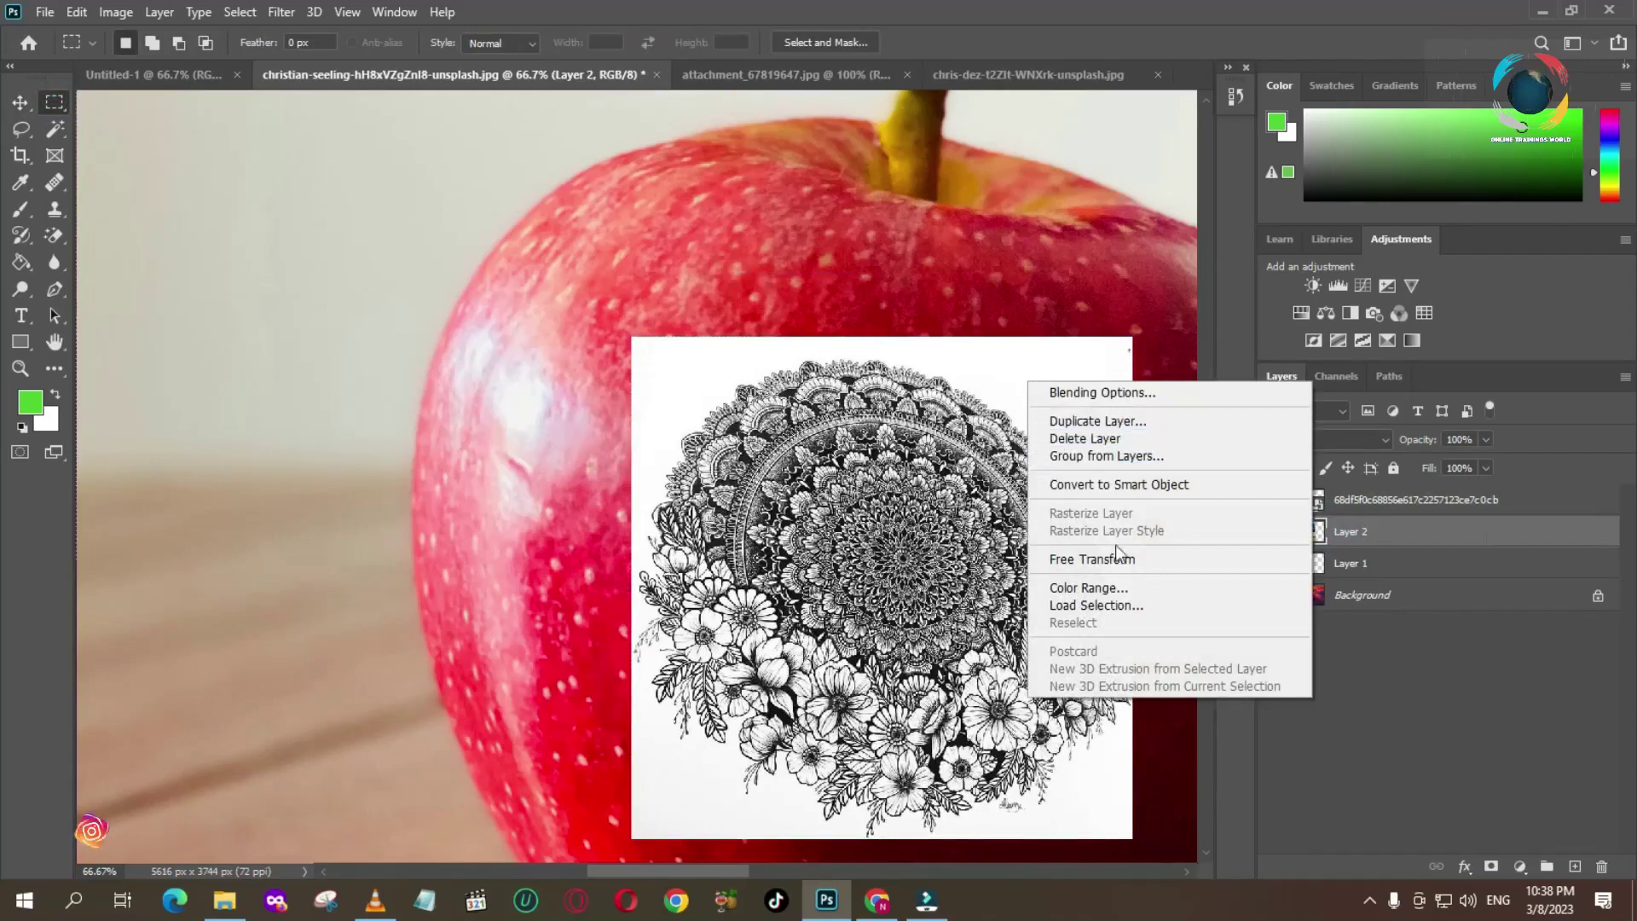
key("Escape")
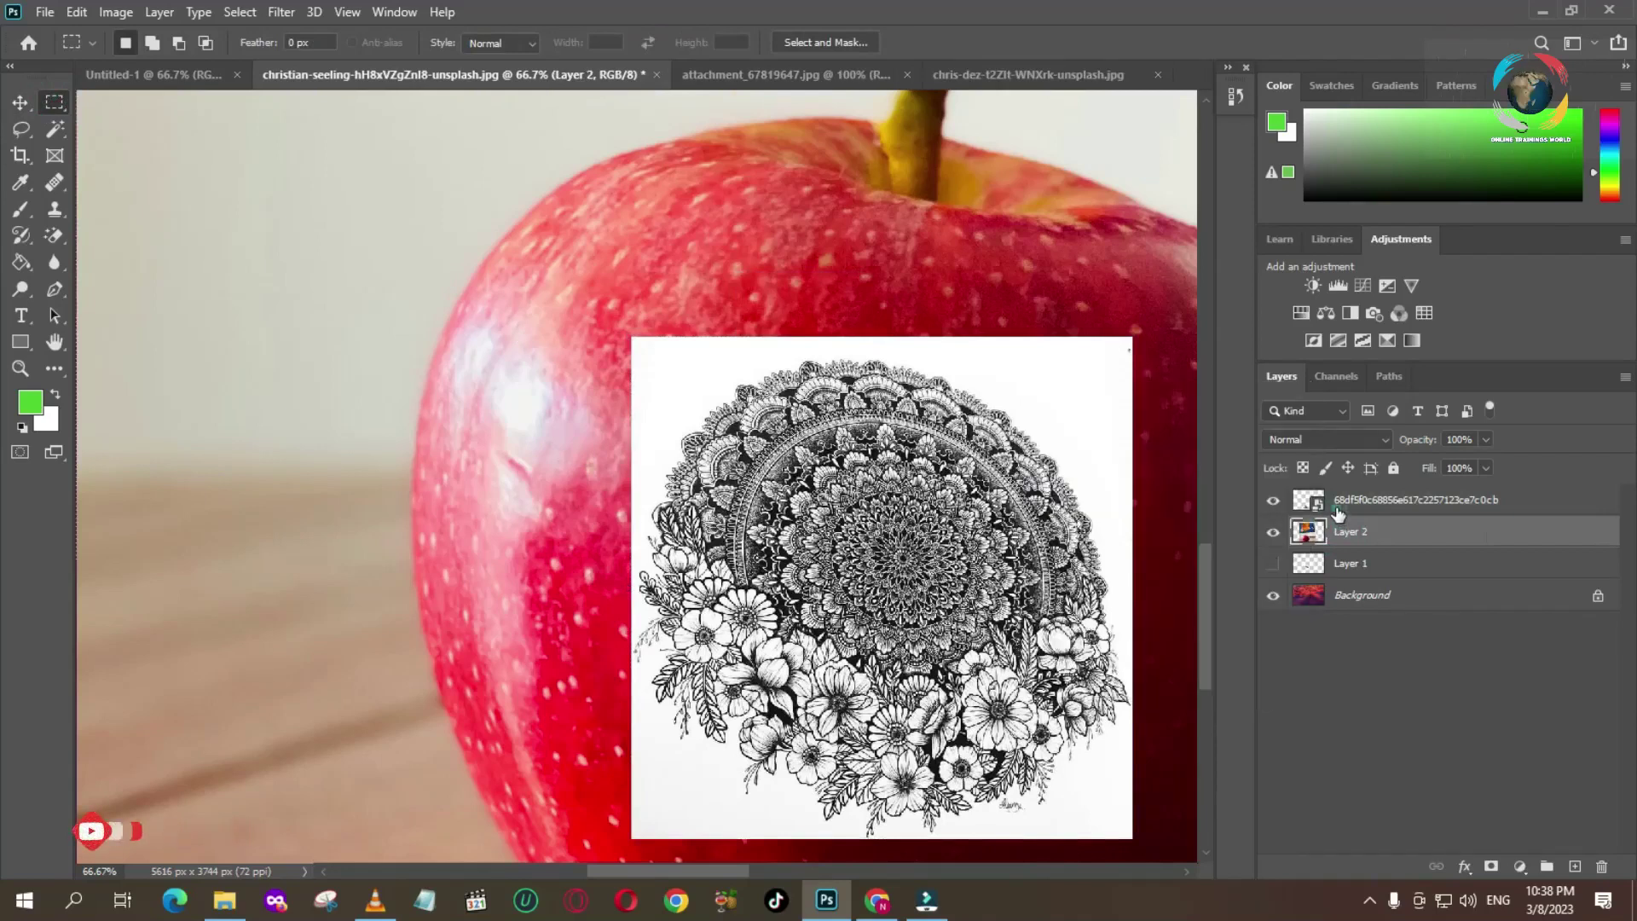
left_click(1339, 503)
right_click(989, 387)
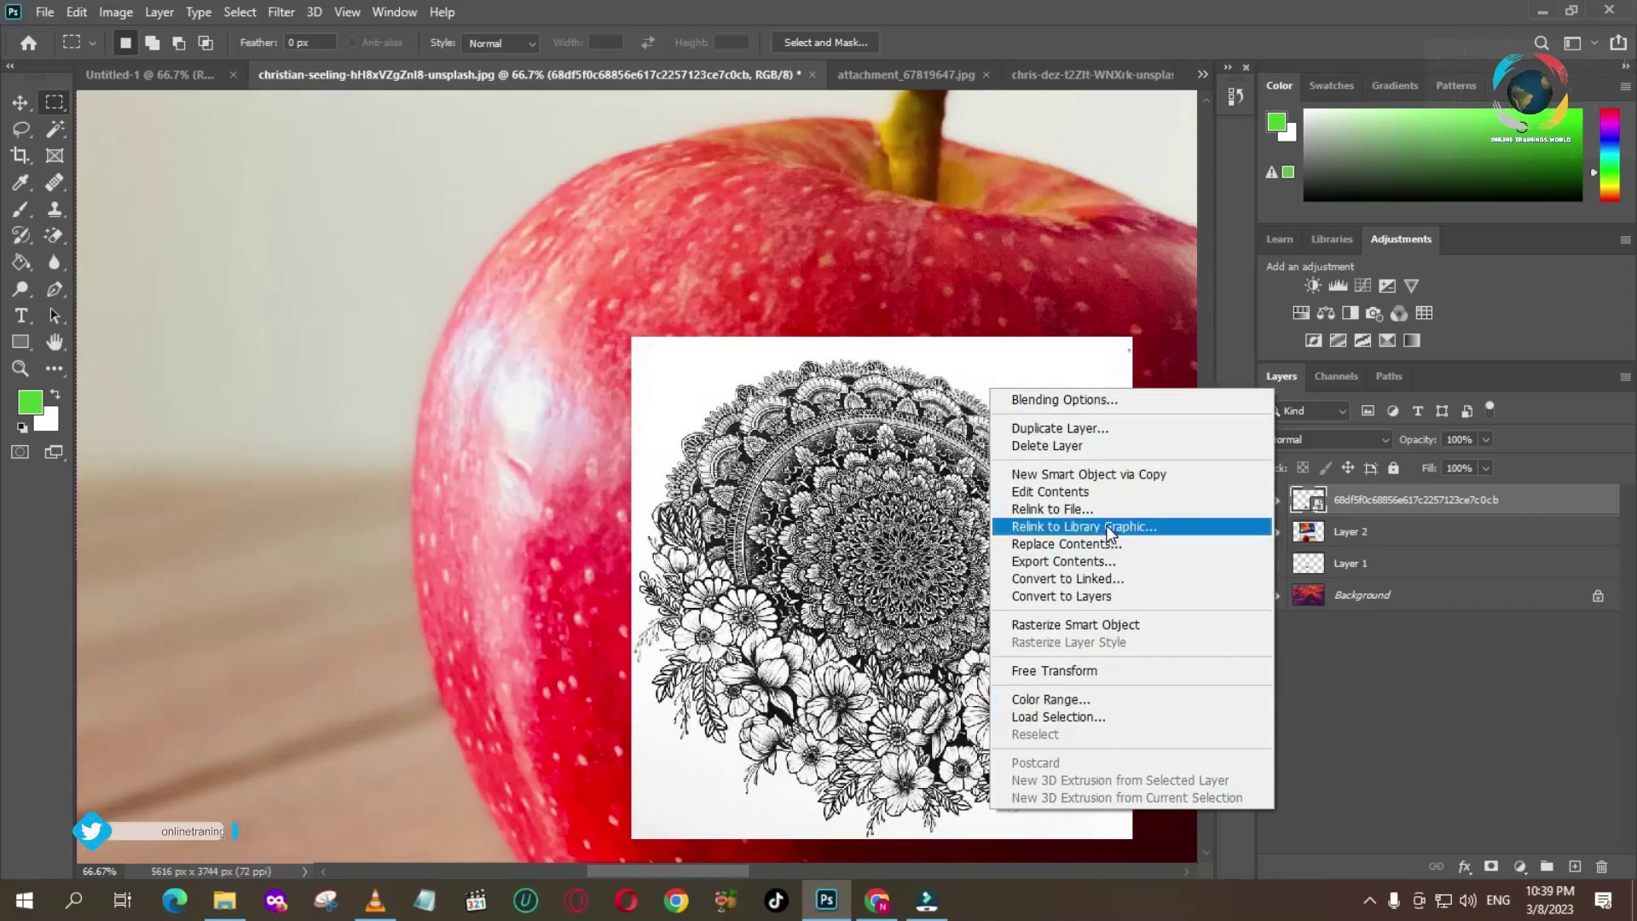
key("Escape")
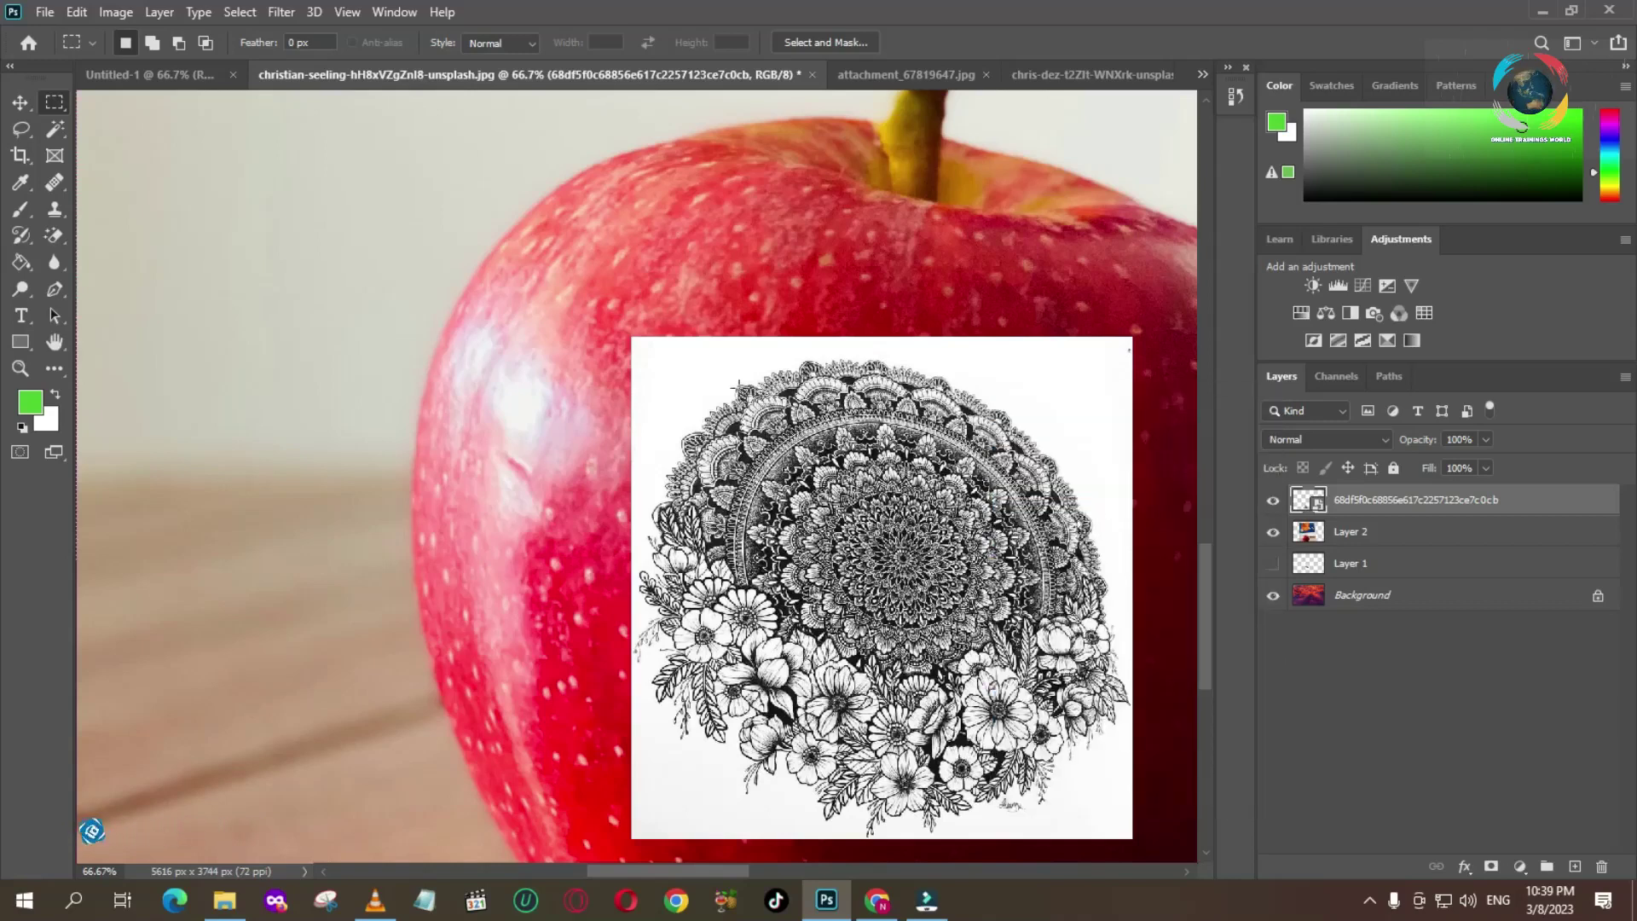
Move the mandala slightly up on the apple and set its layer's blend mode to Multiply.
left_click(21, 101)
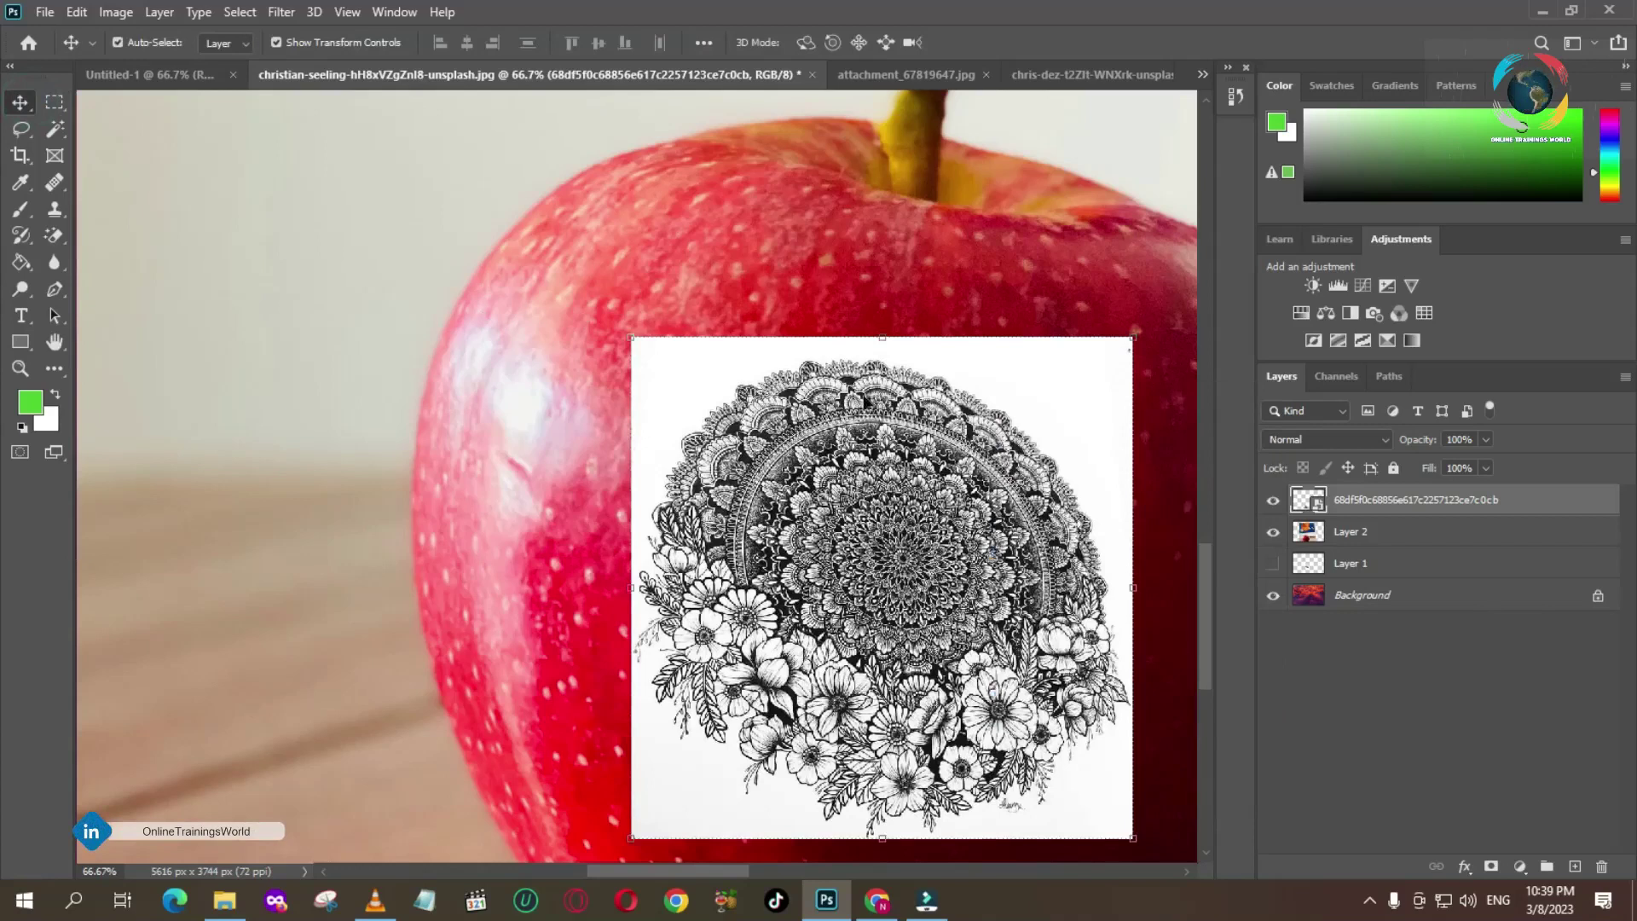
mouse_move(883, 398)
left_mouse_down()
mouse_move(799, 314)
mouse_move(883, 372)
left_mouse_up()
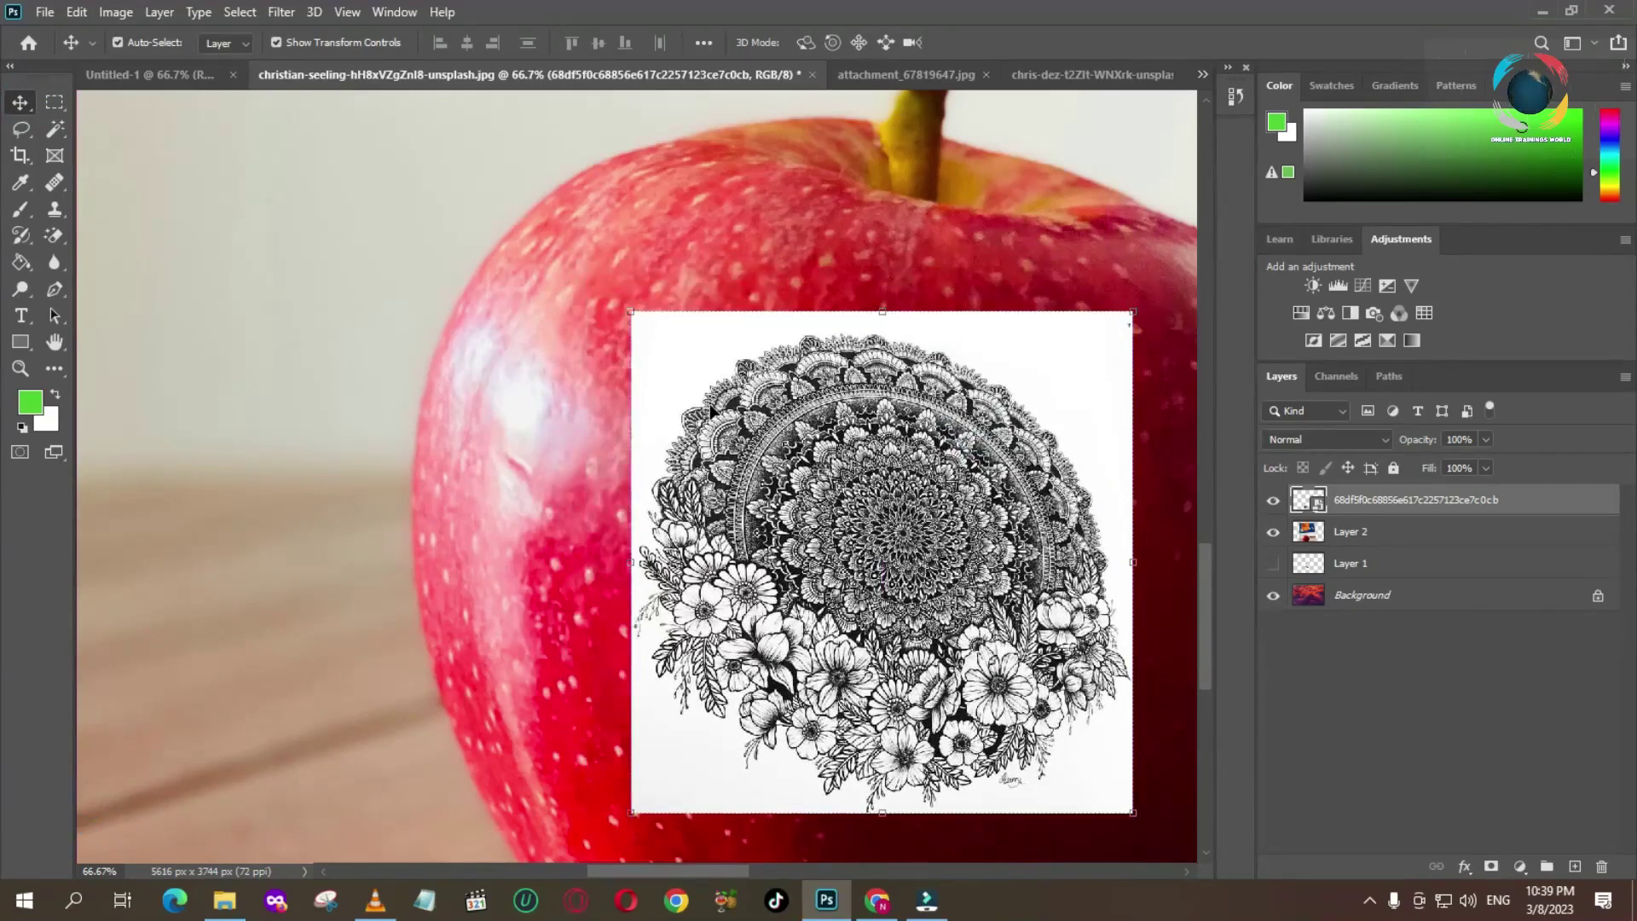
key("z")
left_click(1023, 382)
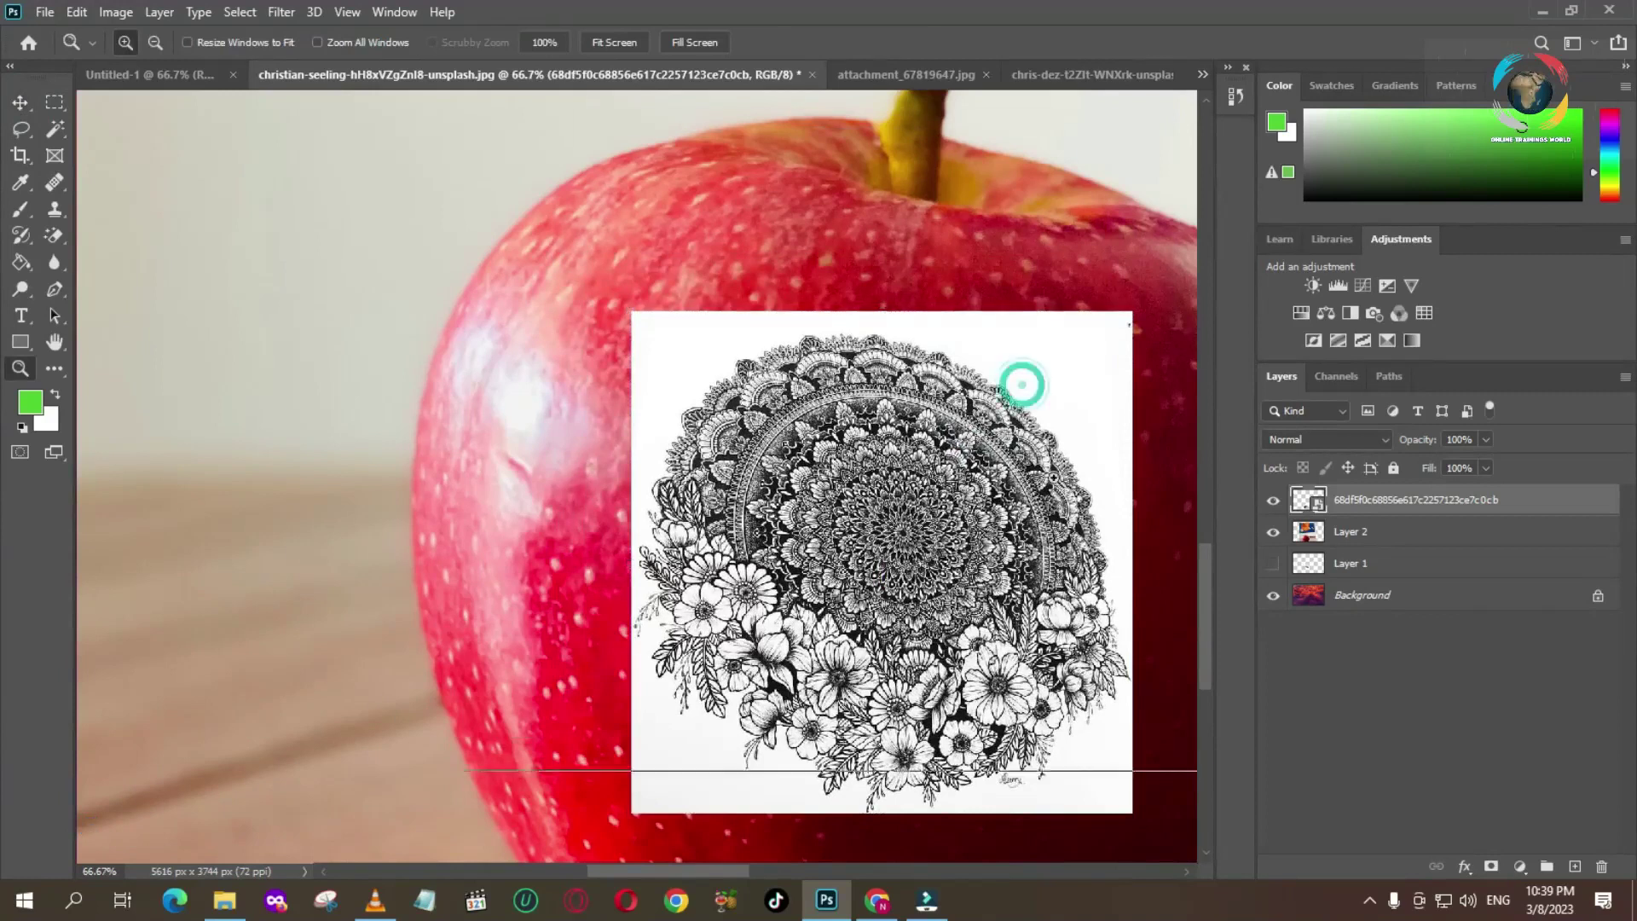
left_click(1098, 531)
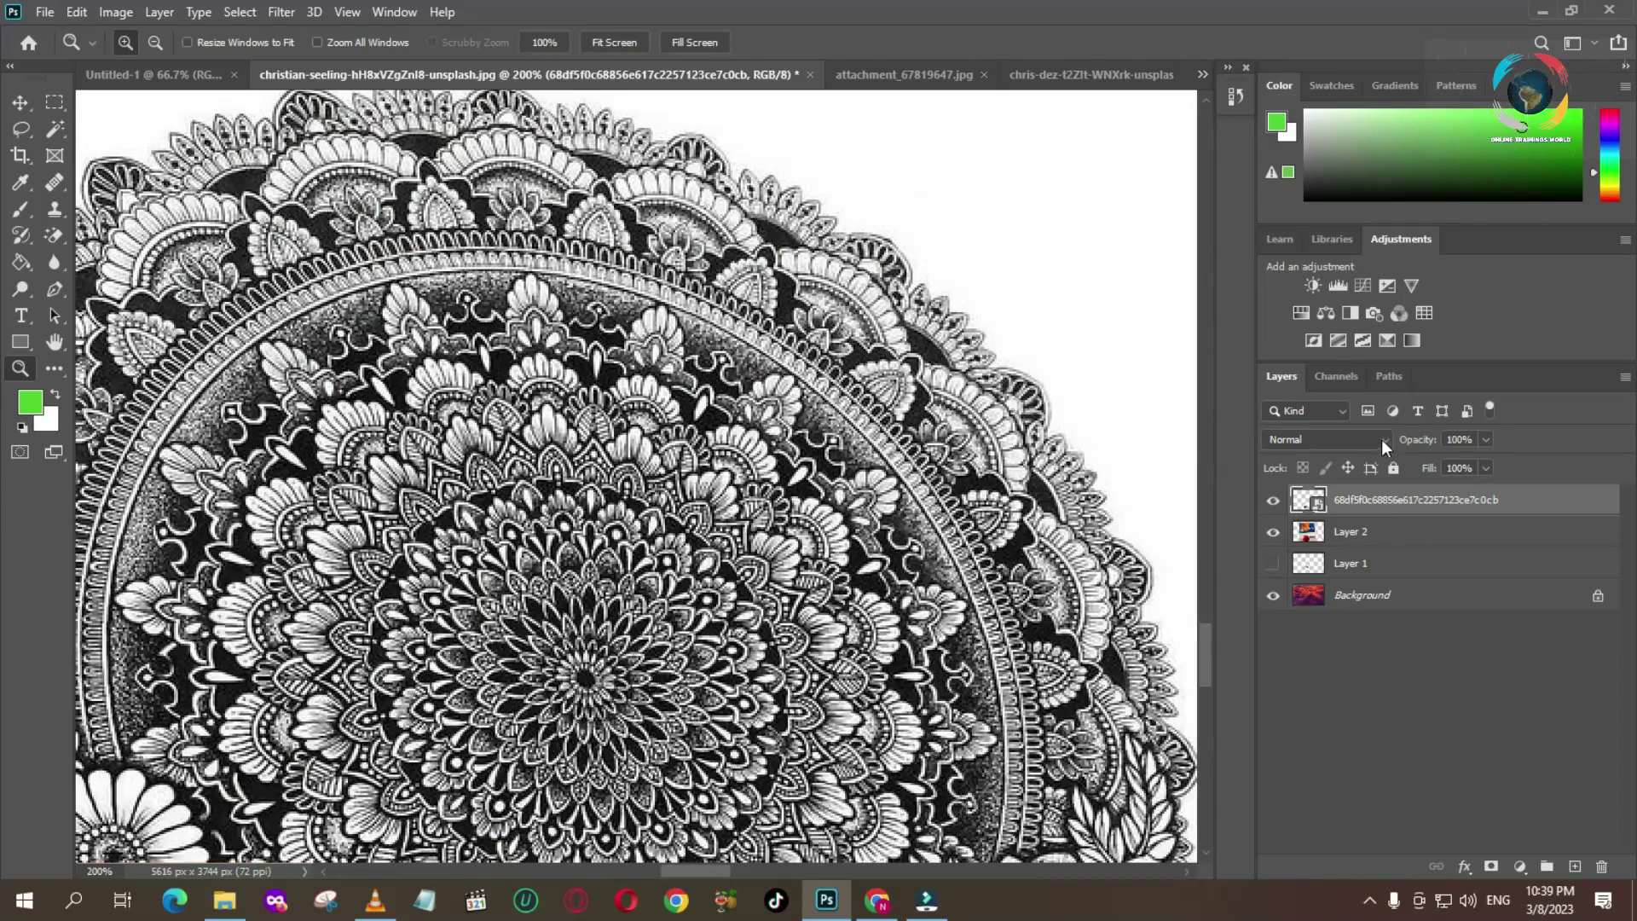
left_click(1128, 437)
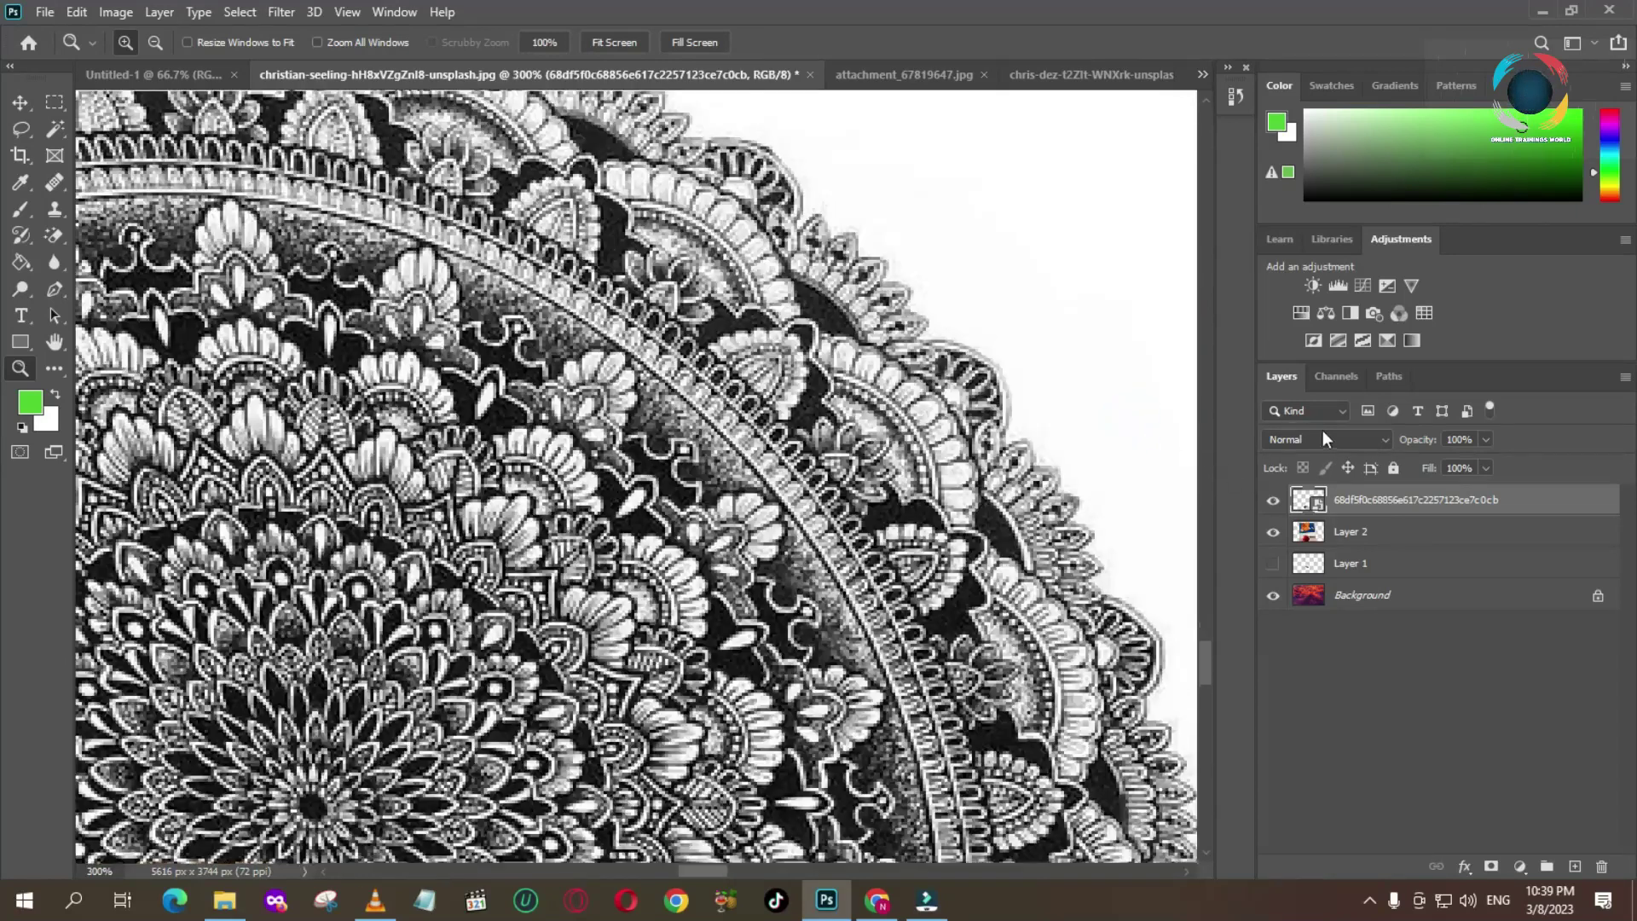
left_click(1073, 453, "alt")
left_click(1072, 455, "alt")
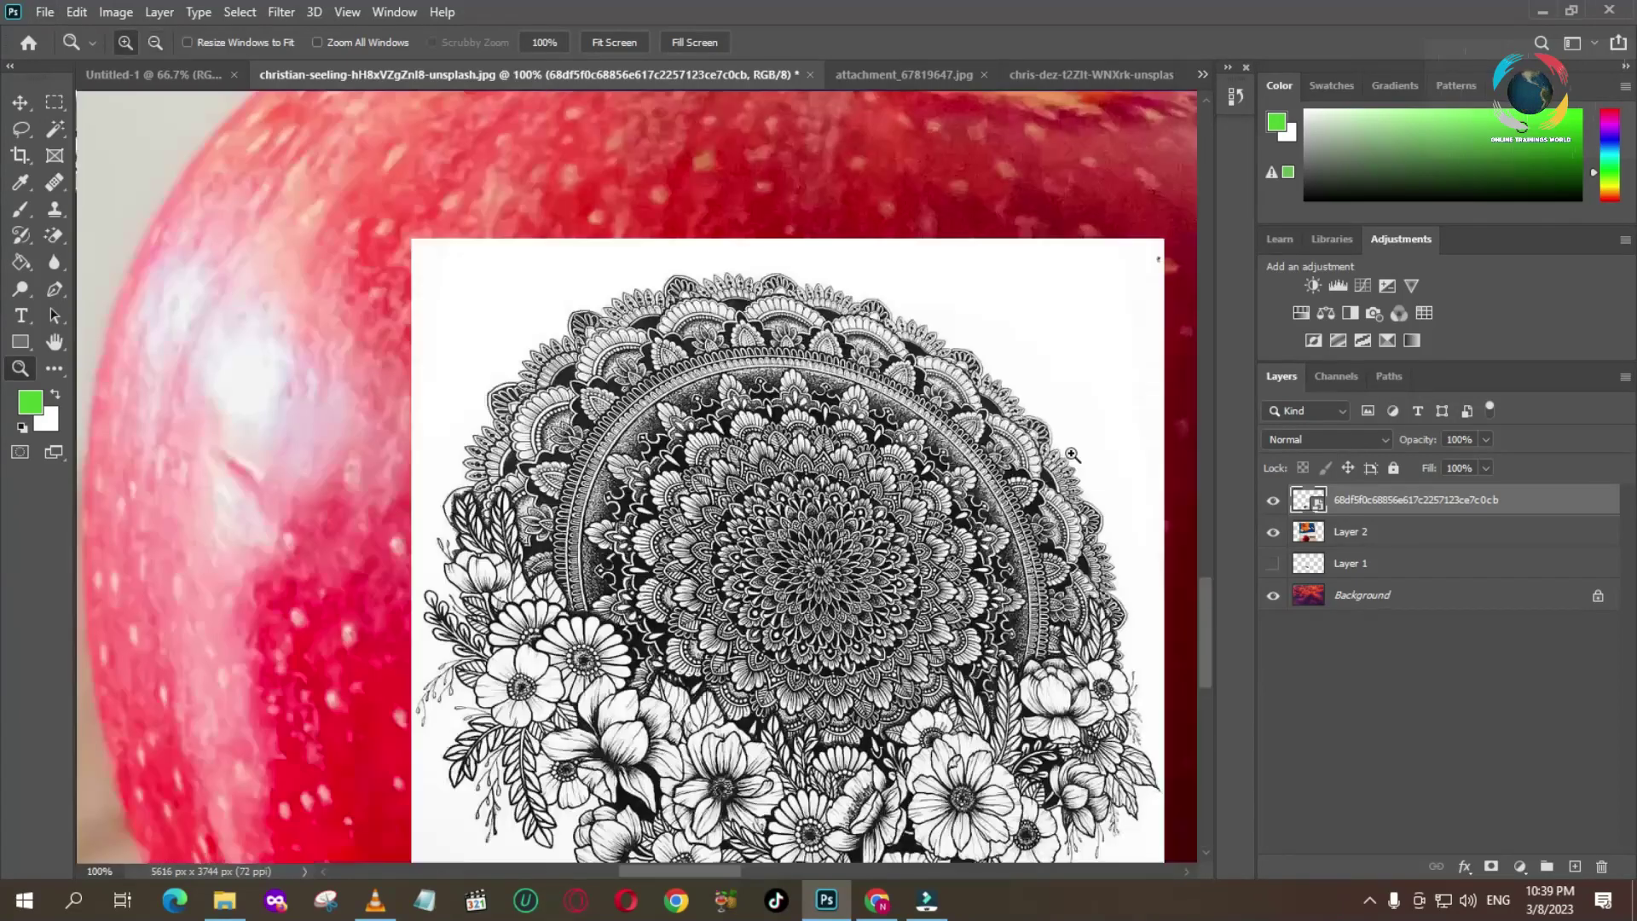
left_click(1361, 449)
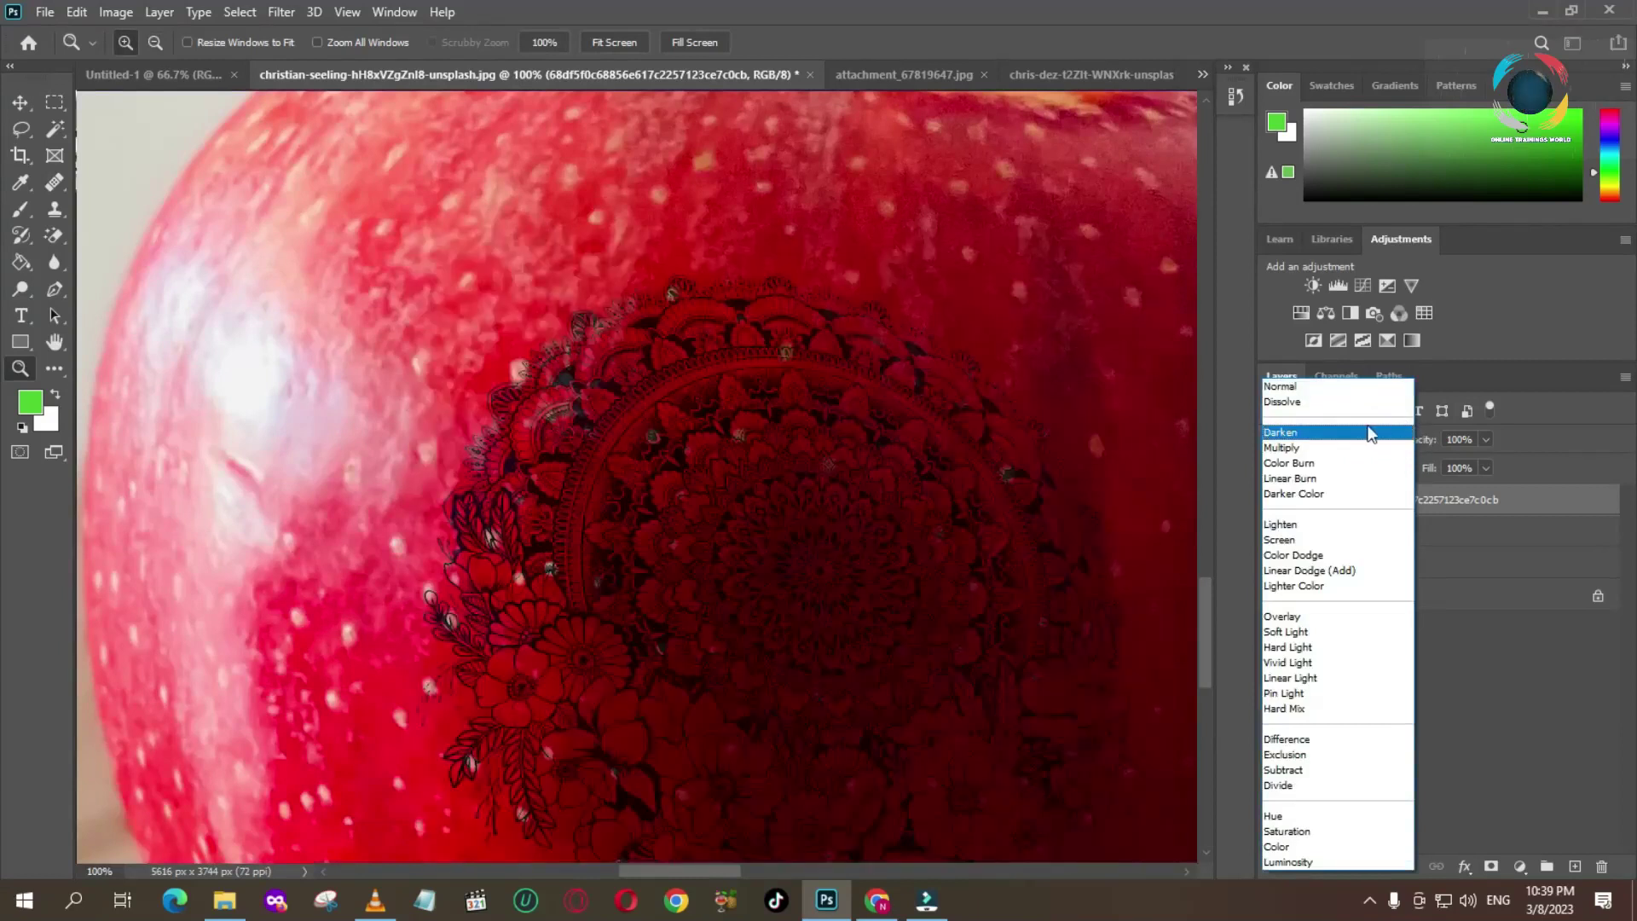
left_click(1308, 446)
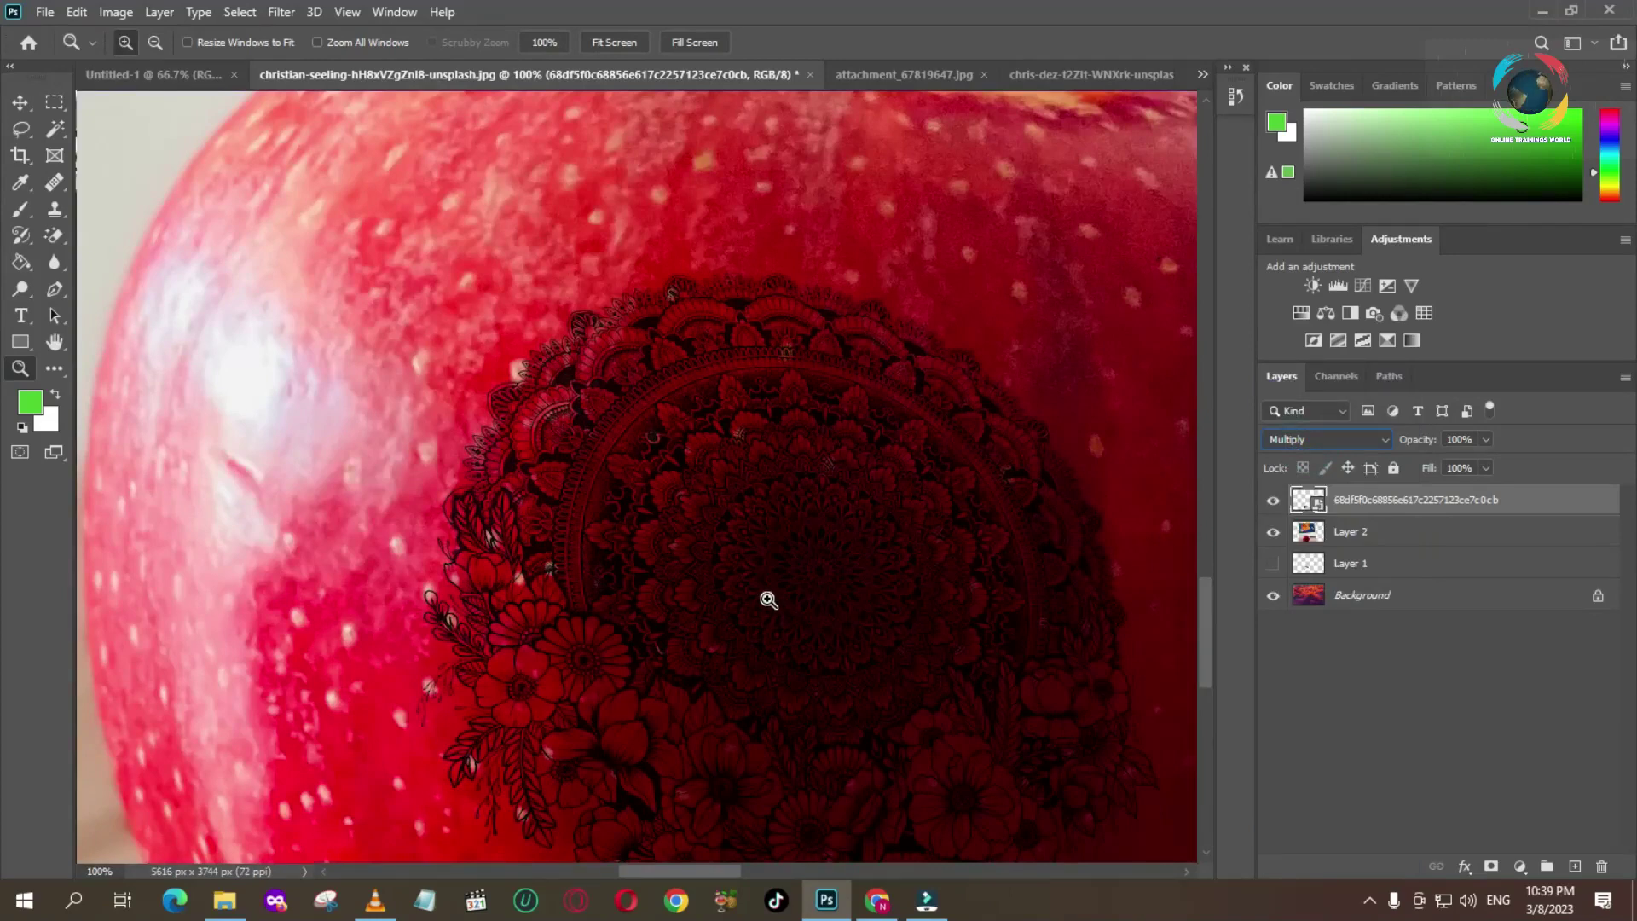
Move the mandala out over the pale wall and back onto the dark side of the apple to compare the Multiply blend.
left_click(738, 607)
left_click(780, 632)
left_click(840, 563)
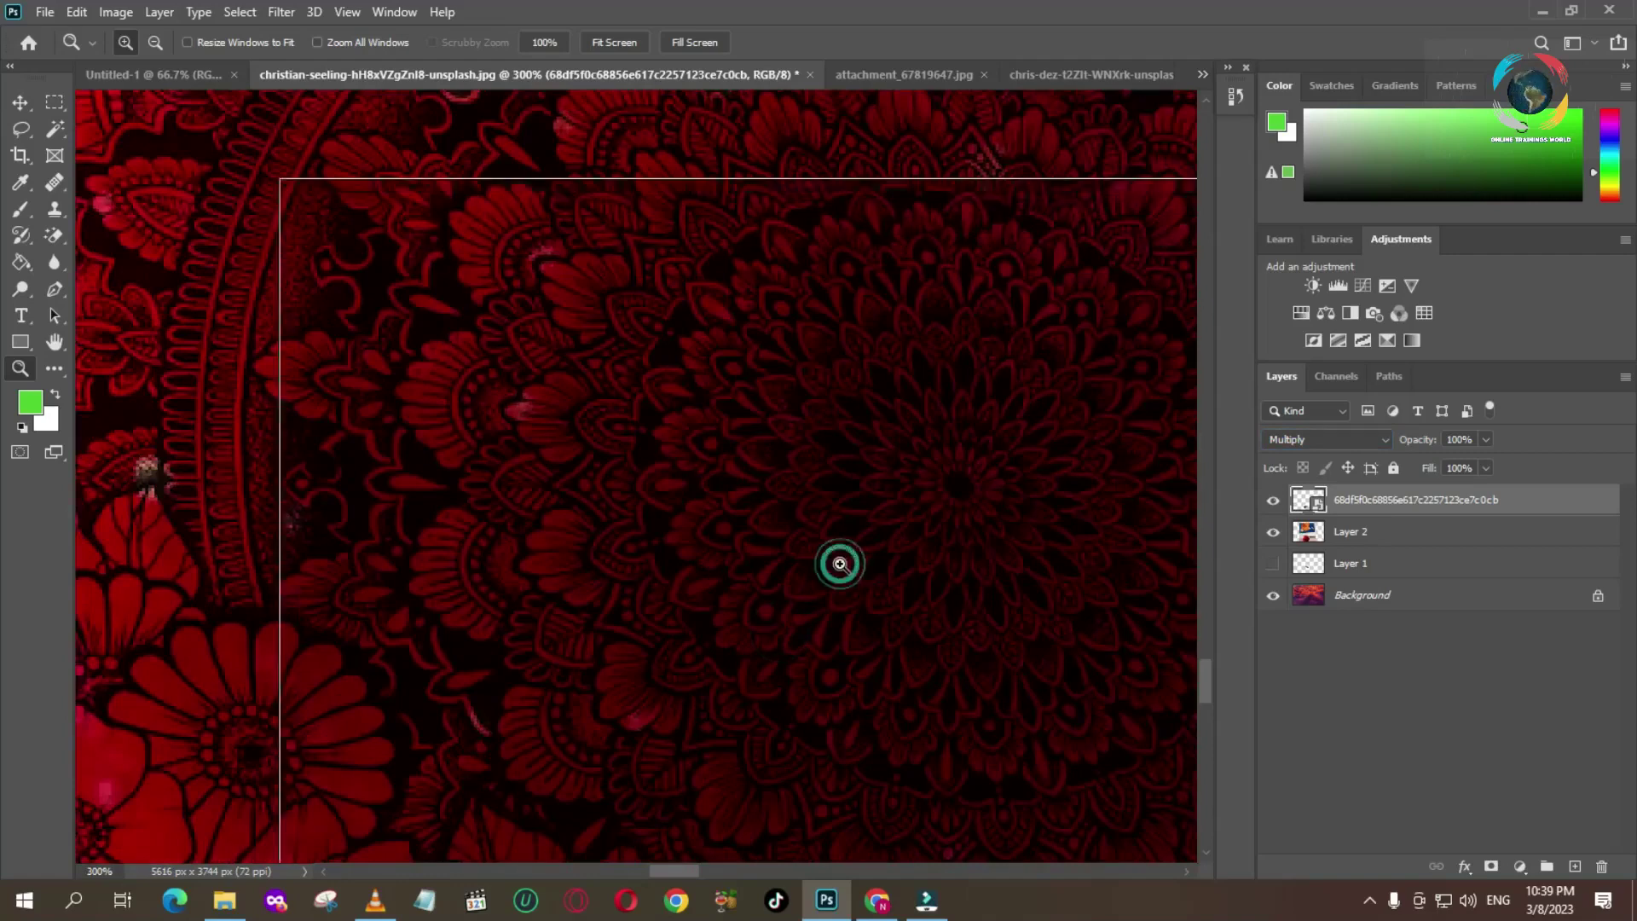
left_click(853, 539, "alt")
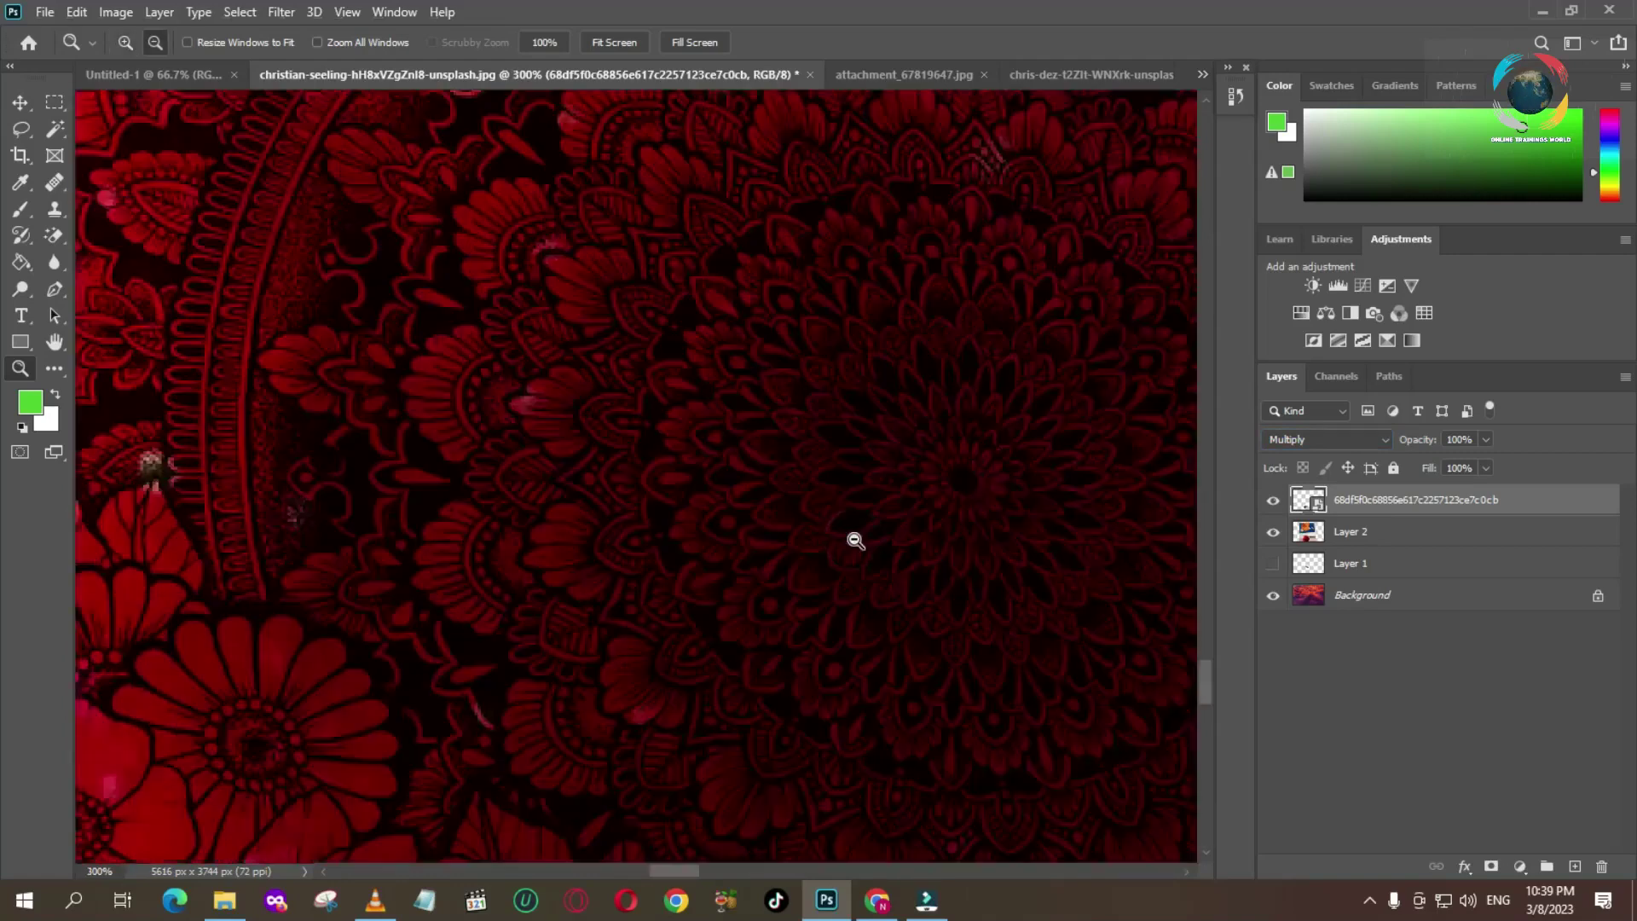
left_click(854, 539, "alt")
left_click(854, 538, "alt")
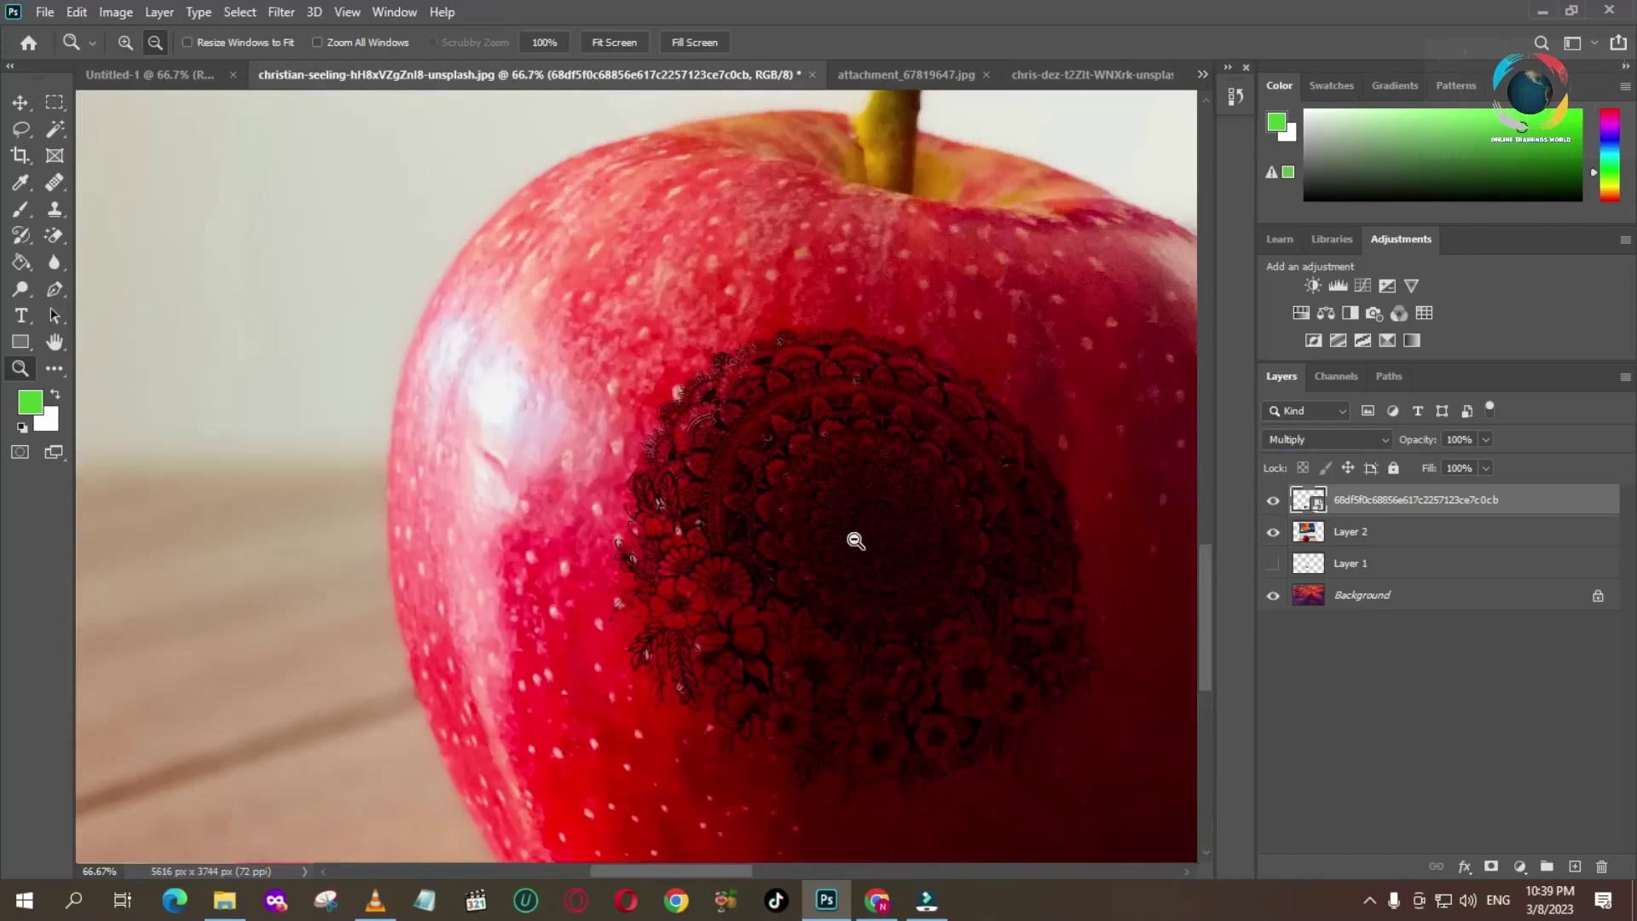
left_click(19, 101)
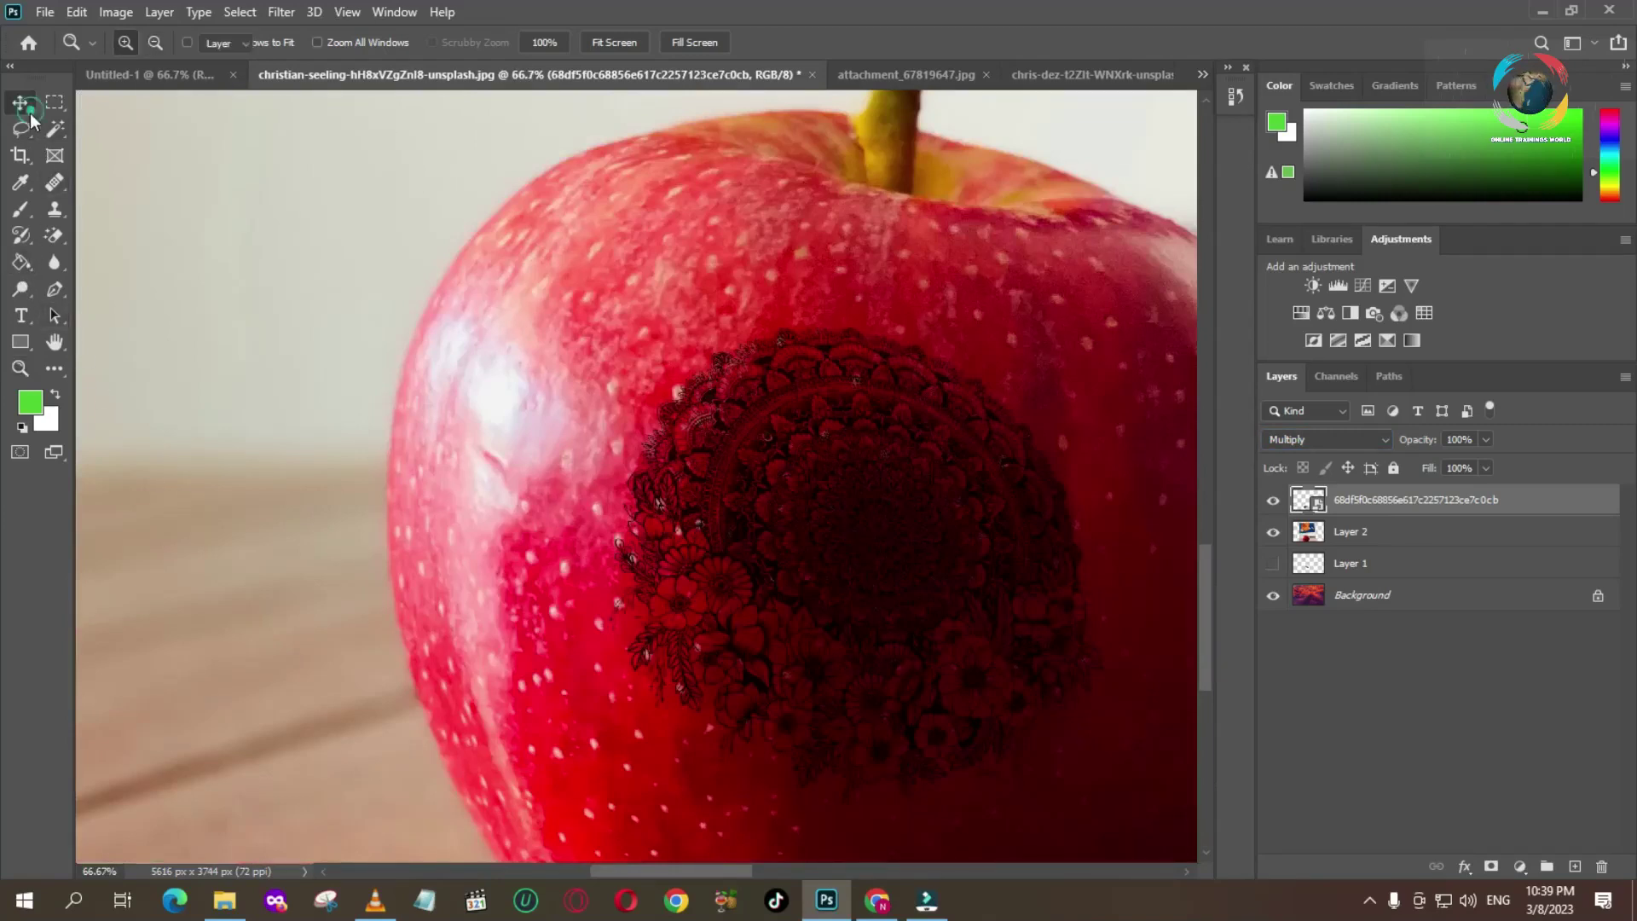
left_click_drag(867, 620, 307, 353)
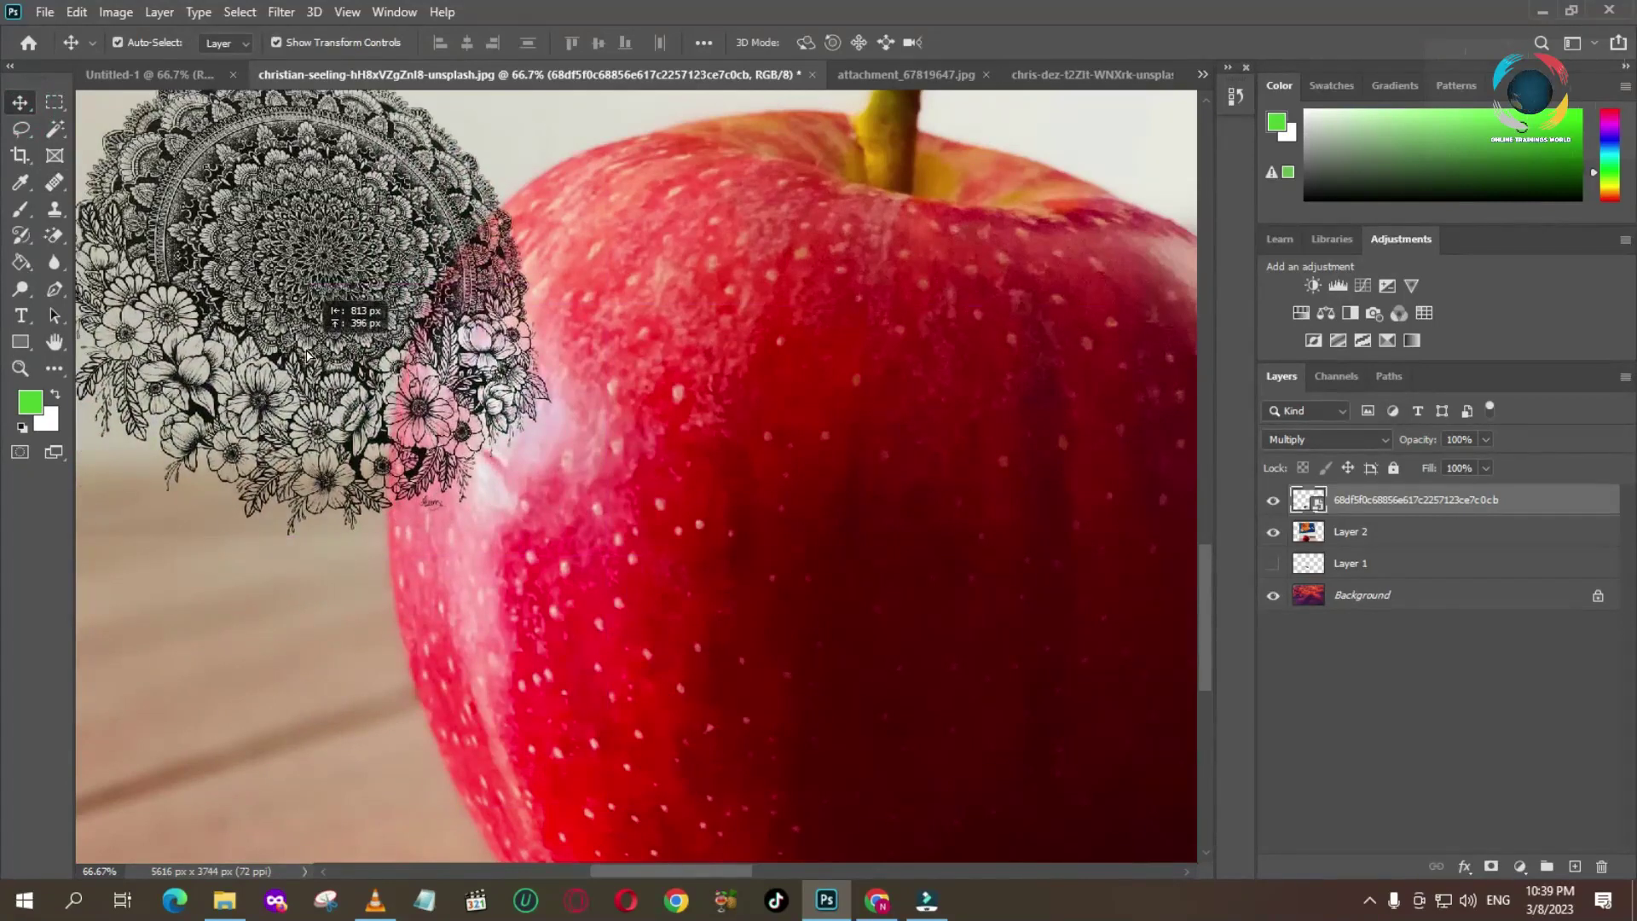
left_click_drag(307, 353, 988, 653)
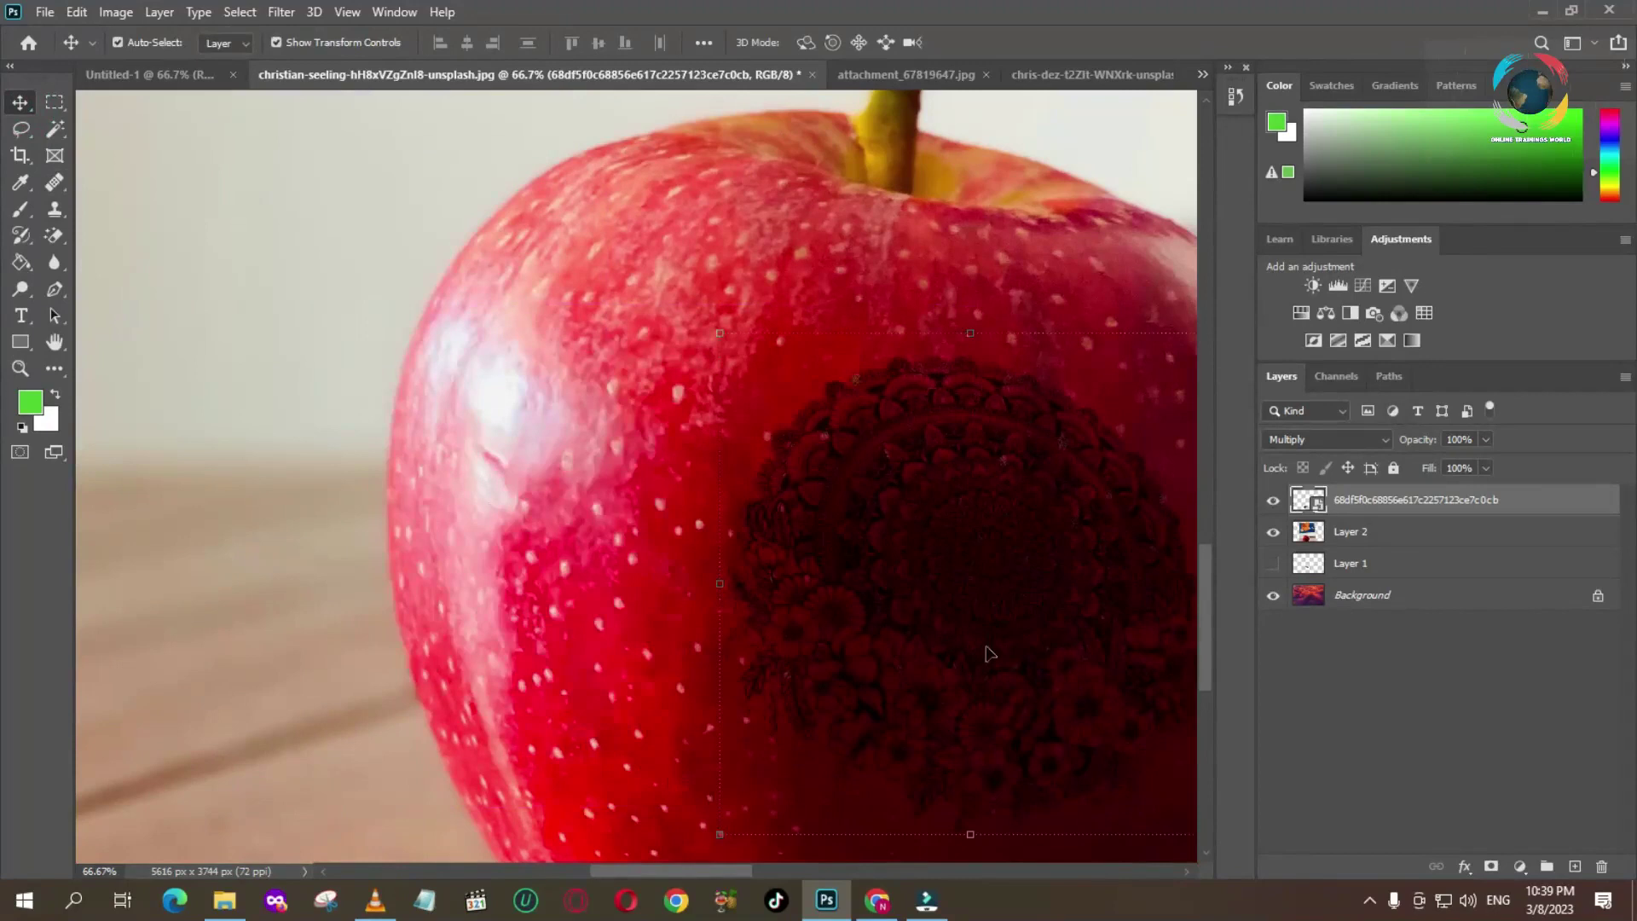
Set the mandala layer's blend mode to Screen and shift the drawing down toward the middle of the apple.
left_click(1387, 439)
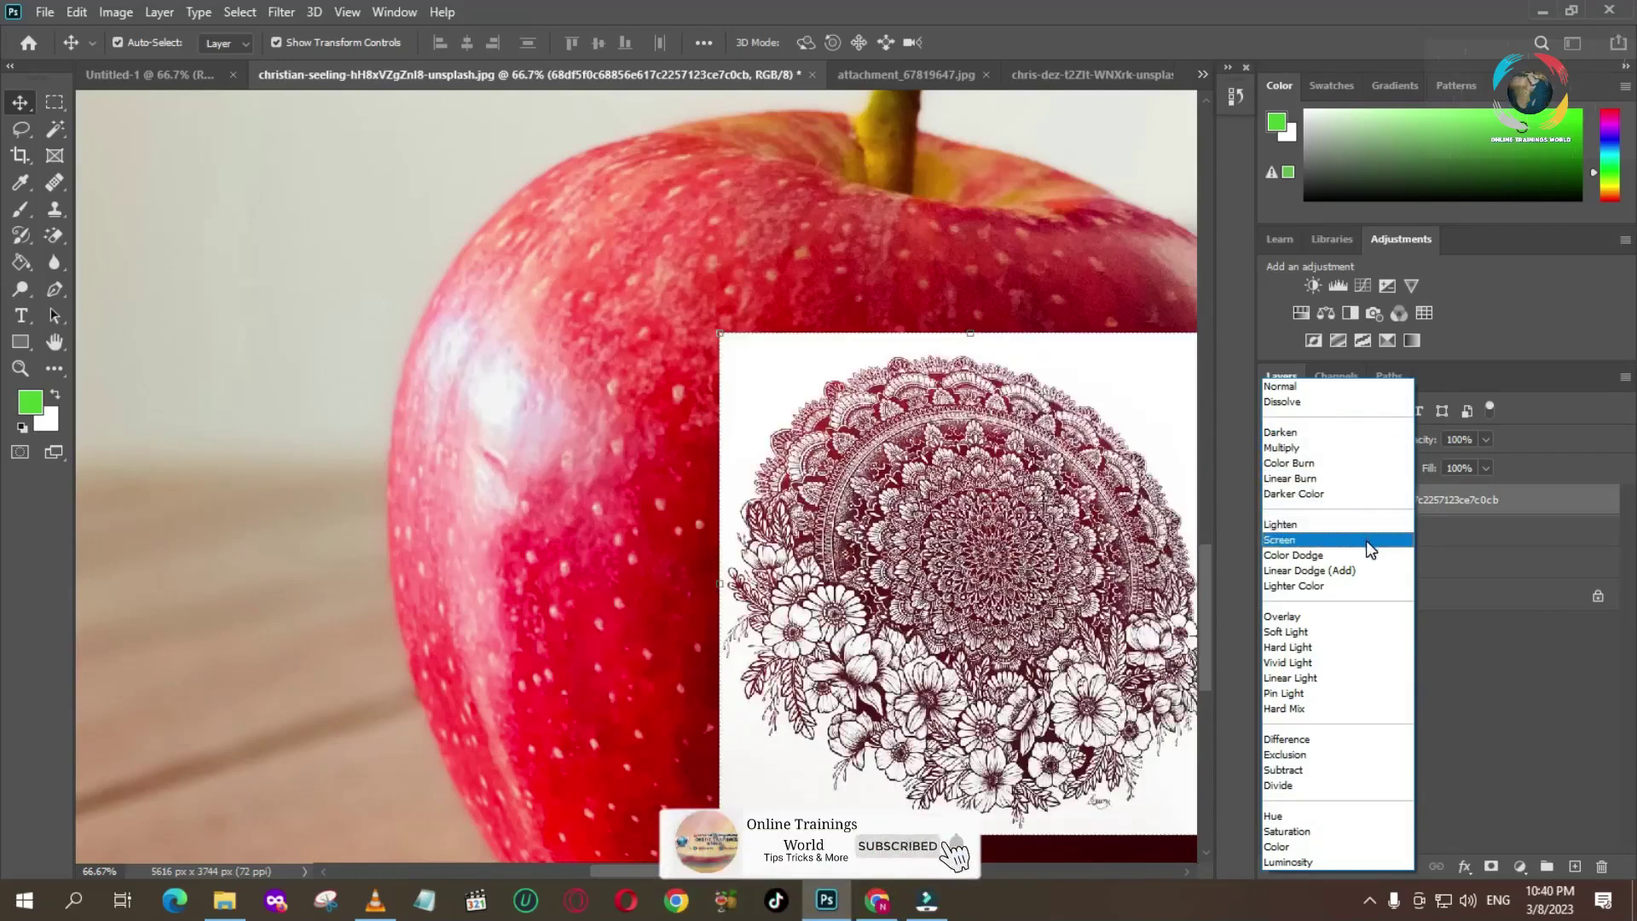
left_click_drag(1111, 553, 1014, 603)
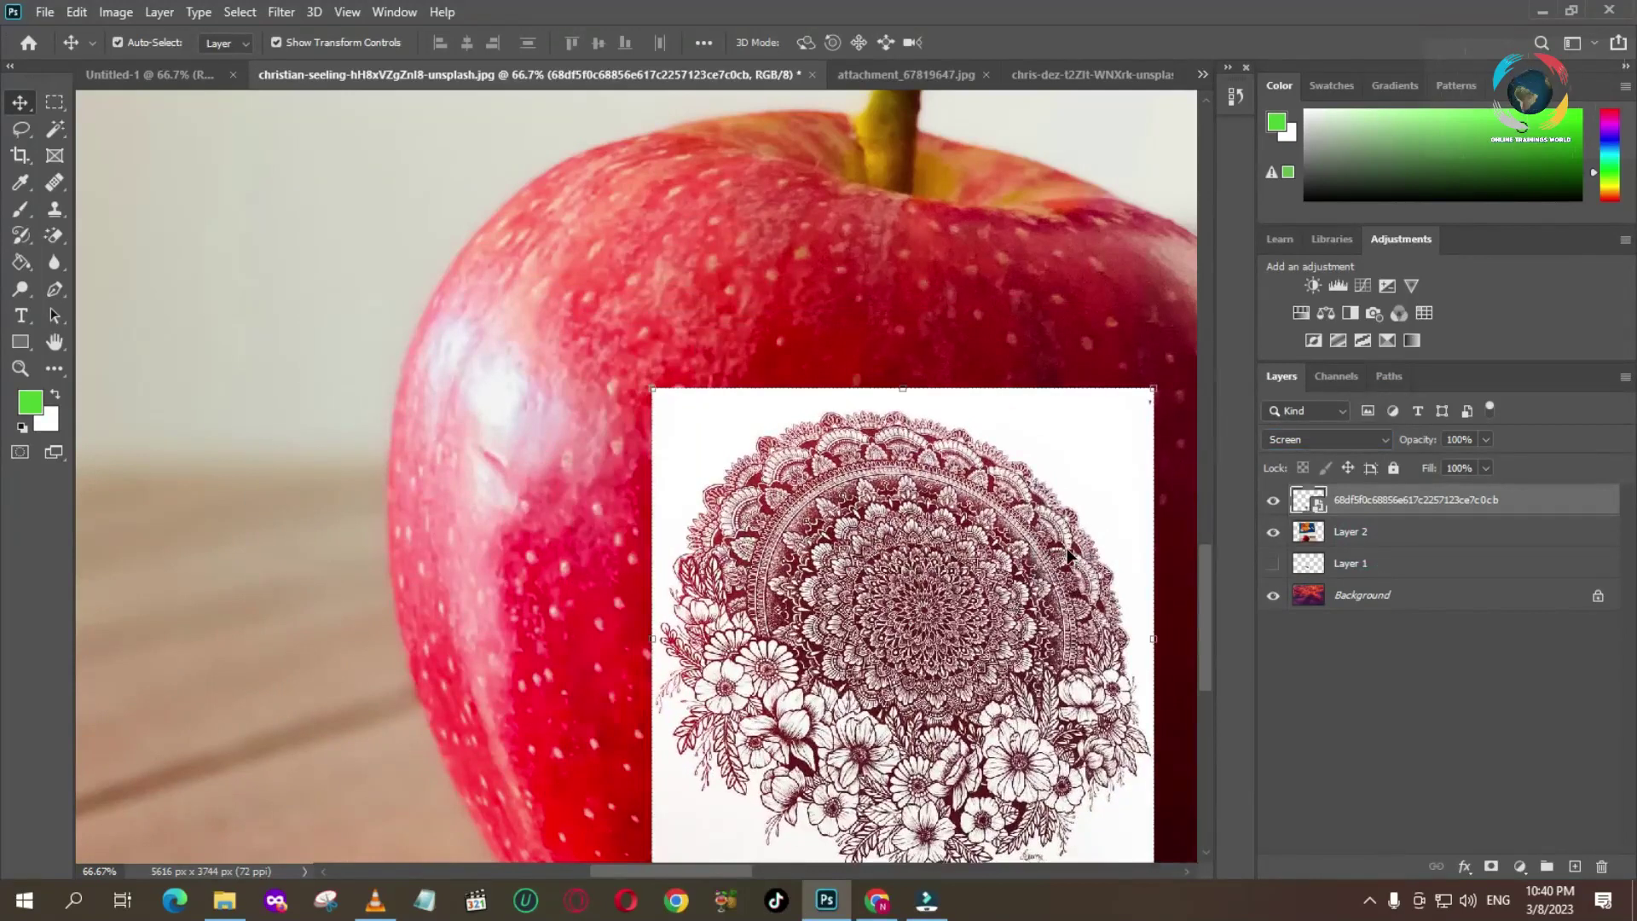